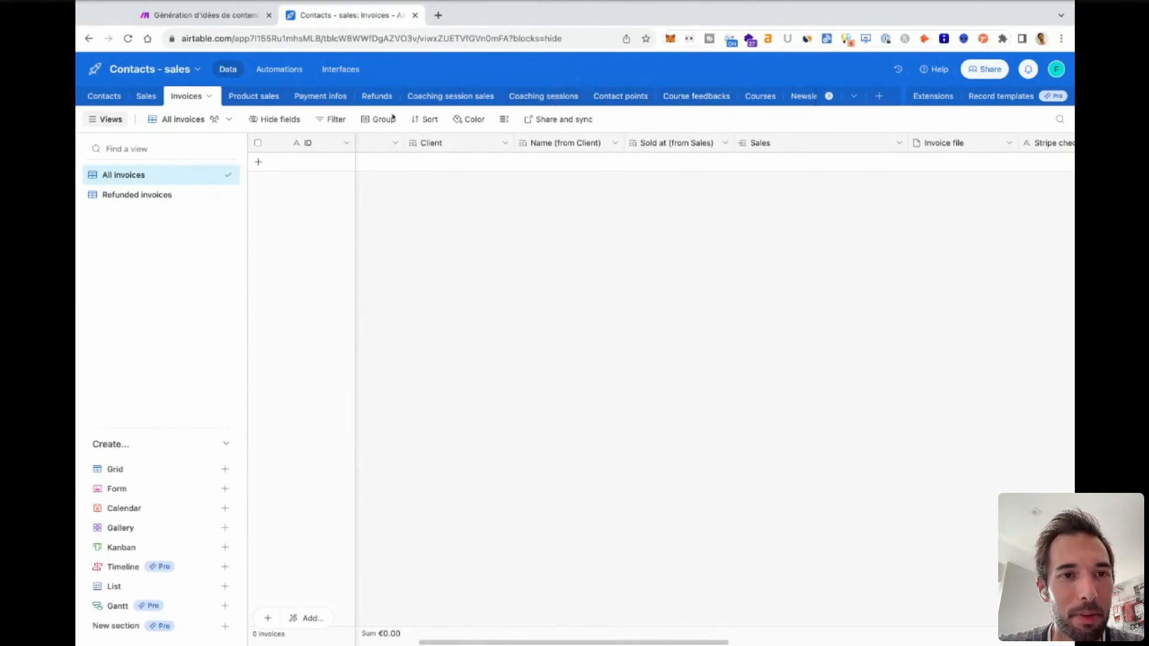
Open the Content topics table of the Contacts - sales base.
{"action": "scroll", "coordinate": [475, 97], "scroll_direction": "right", "scroll_amount": 10}
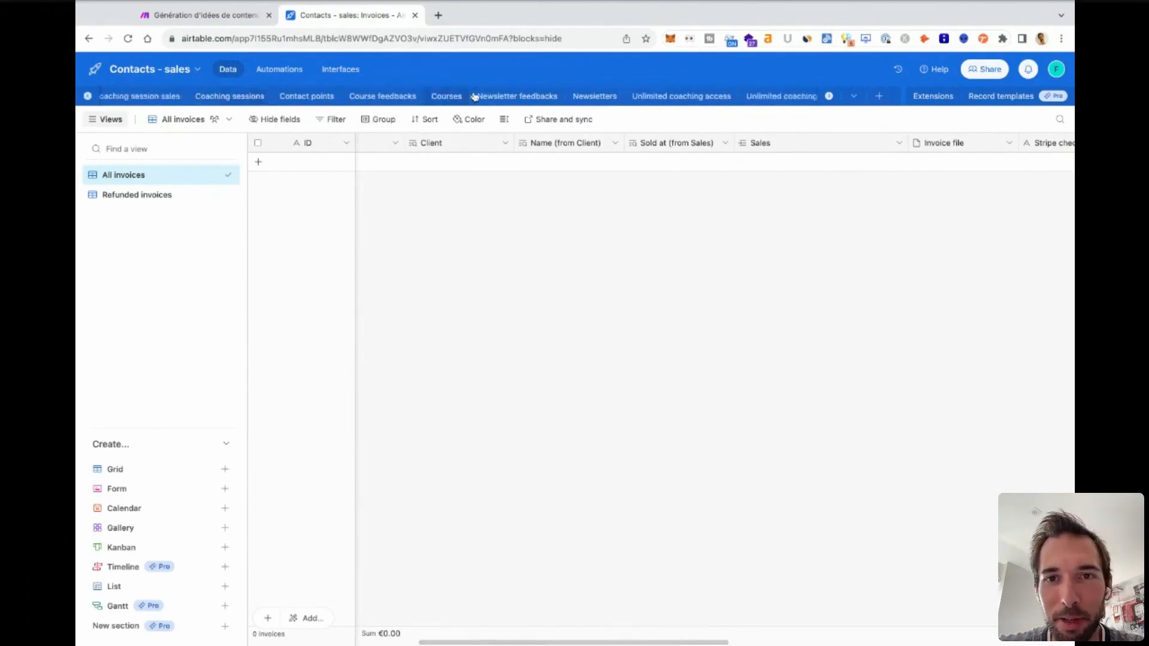
{"action": "left_click", "coordinate": [386, 97]}
{"action": "left_click", "coordinate": [295, 98]}
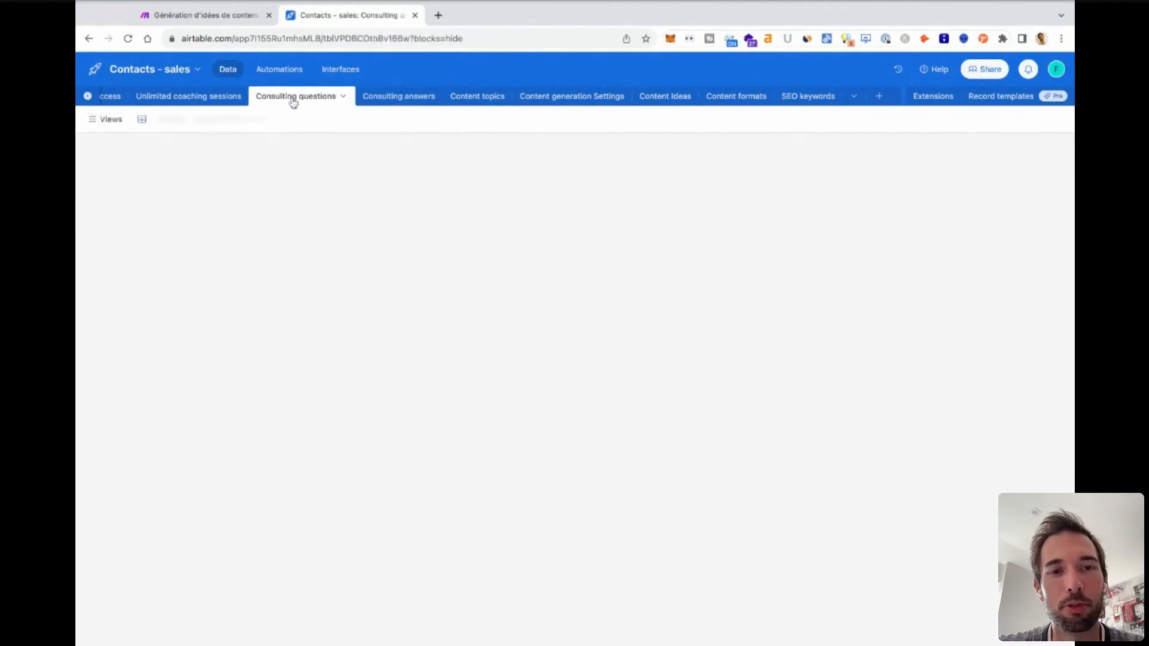
{"action": "left_click", "coordinate": [471, 96]}
{"action": "scroll", "coordinate": [332, 96], "scroll_direction": "left", "scroll_amount": 10}
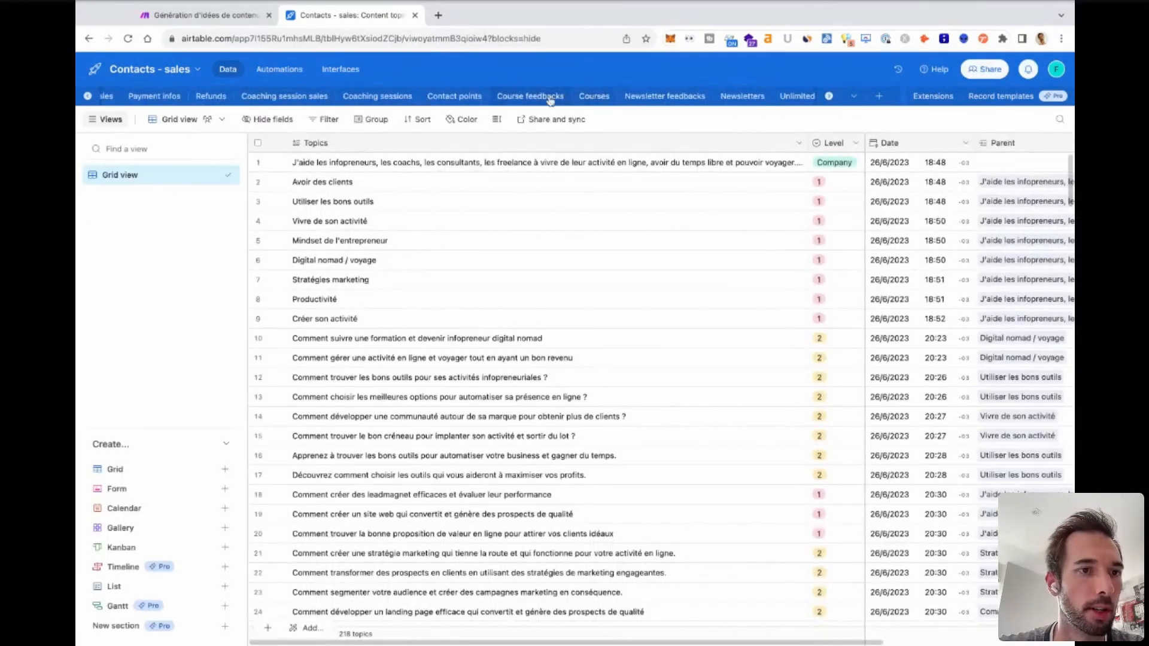
{"action": "scroll", "coordinate": [550, 97], "scroll_direction": "right", "scroll_amount": 10}
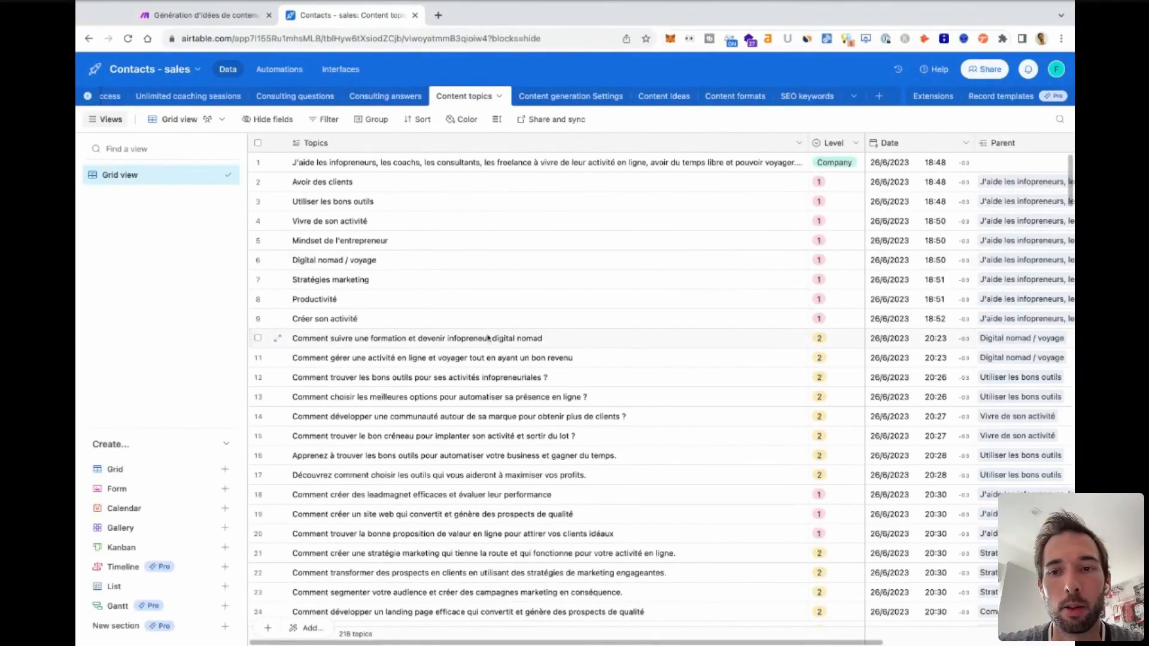
Look over the records of the Content topics table and their linked Content Ideas.
{"action": "scroll", "coordinate": [487, 337], "scroll_direction": "down", "scroll_amount": 20}
{"action": "scroll", "coordinate": [488, 337], "scroll_direction": "down", "scroll_amount": 20}
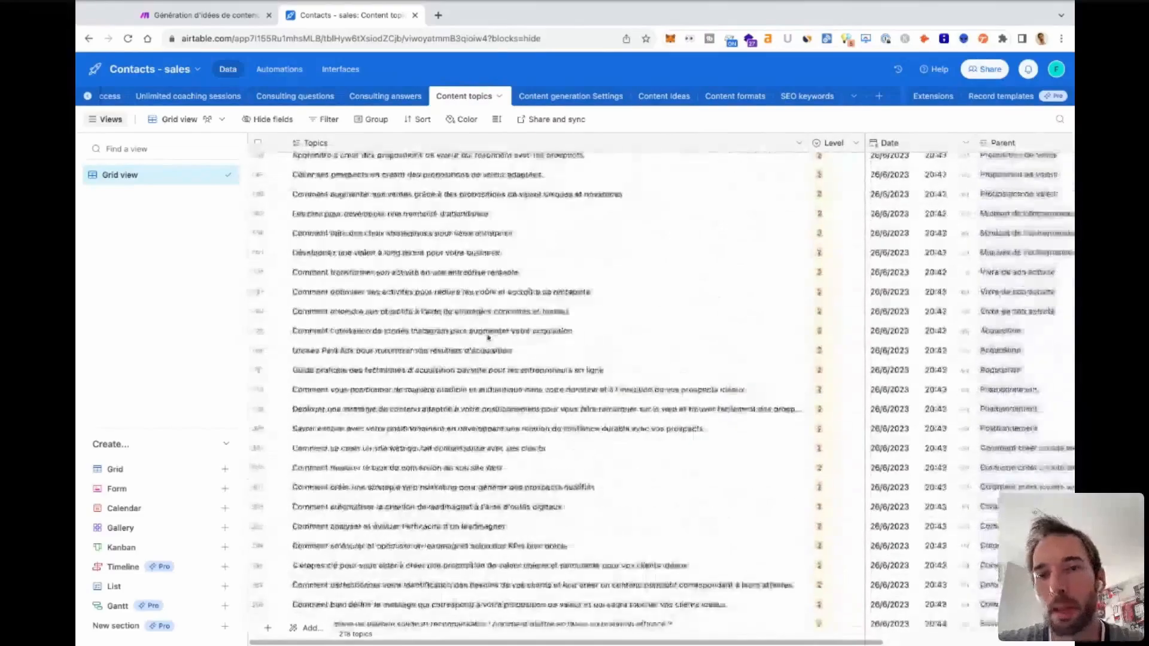
{"action": "scroll", "coordinate": [488, 337], "scroll_direction": "up", "scroll_amount": 20}
{"action": "scroll", "coordinate": [706, 210], "scroll_direction": "up", "scroll_amount": 20}
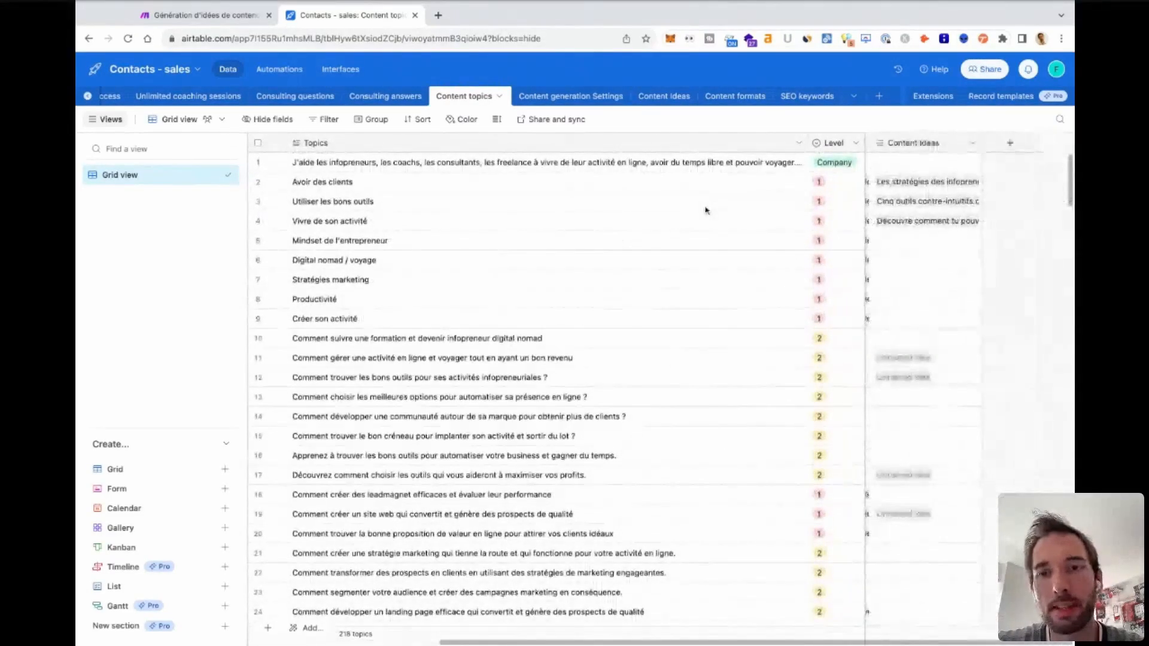
{"action": "scroll", "coordinate": [707, 210], "scroll_direction": "left", "scroll_amount": 5}
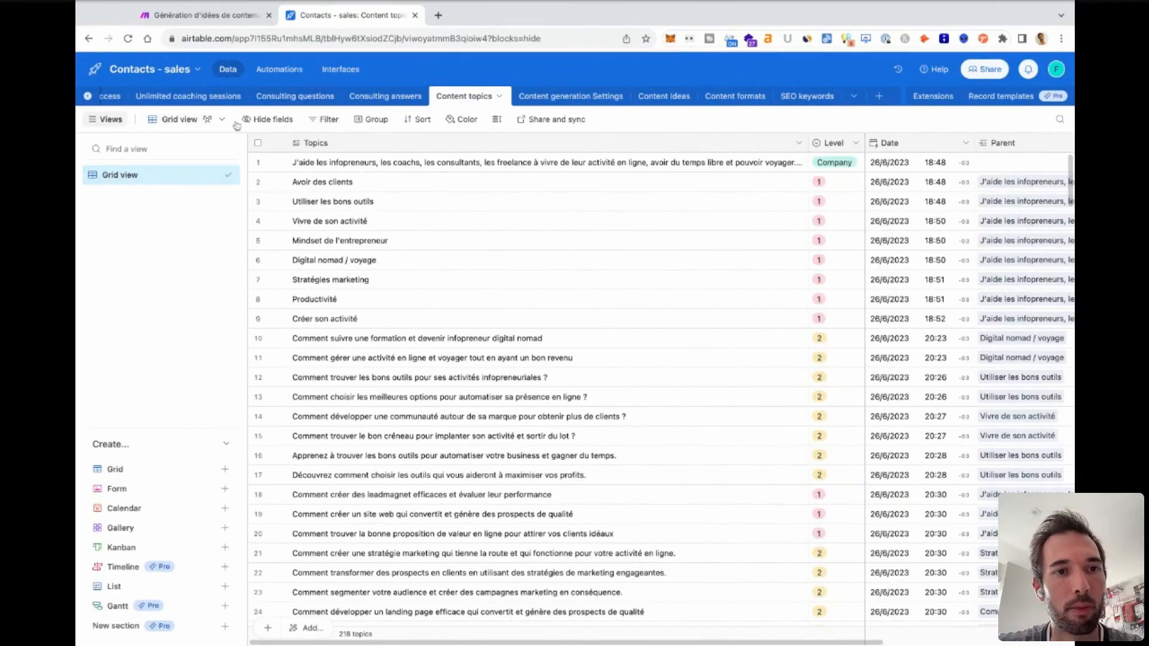
{"action": "scroll", "coordinate": [749, 475], "scroll_direction": "down", "scroll_amount": 15}
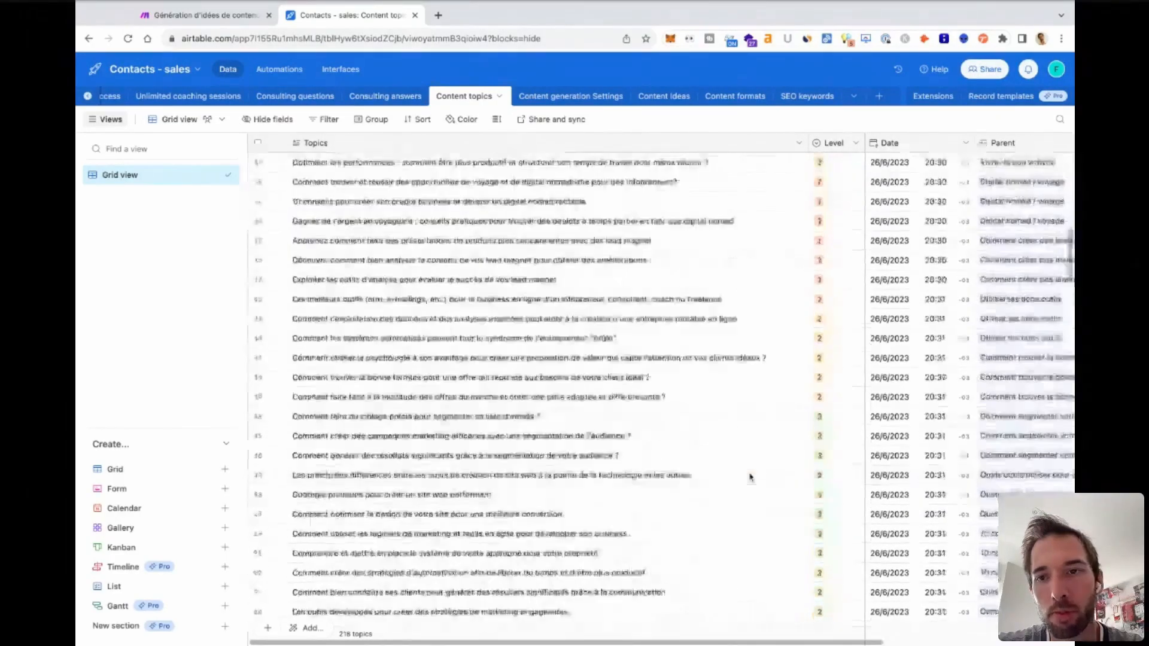
{"action": "scroll", "coordinate": [749, 478], "scroll_direction": "up", "scroll_amount": 15}
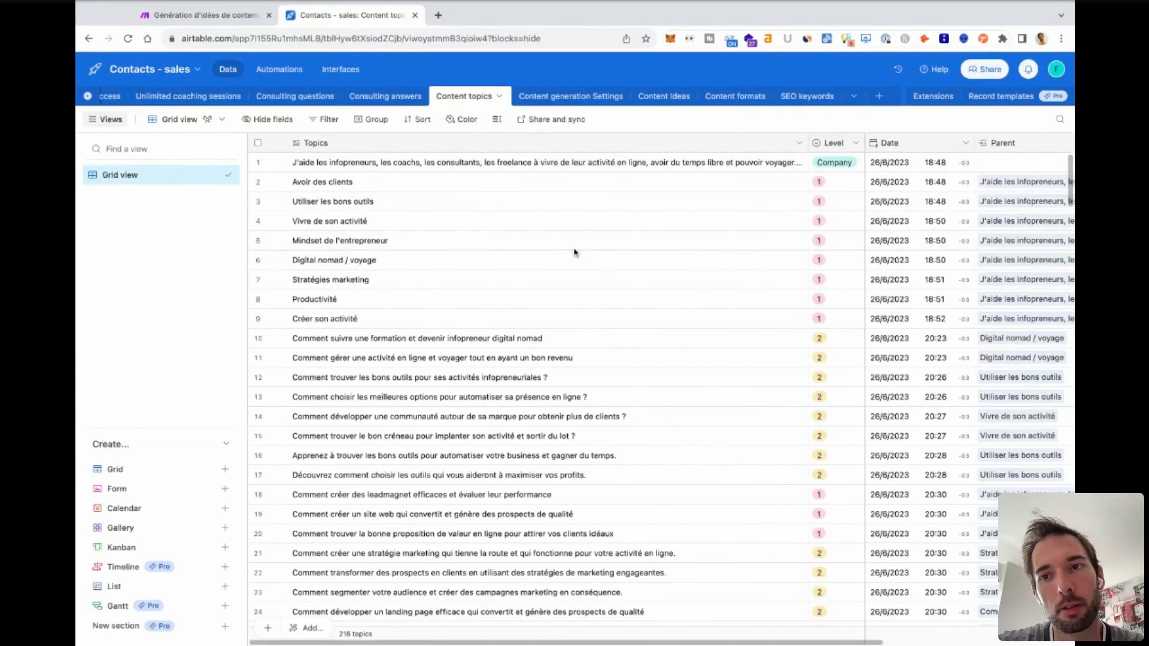
Examine the full list of topics and their levels, from the company description to the last record.
{"action": "scroll", "coordinate": [574, 252], "scroll_direction": "down", "scroll_amount": 15}
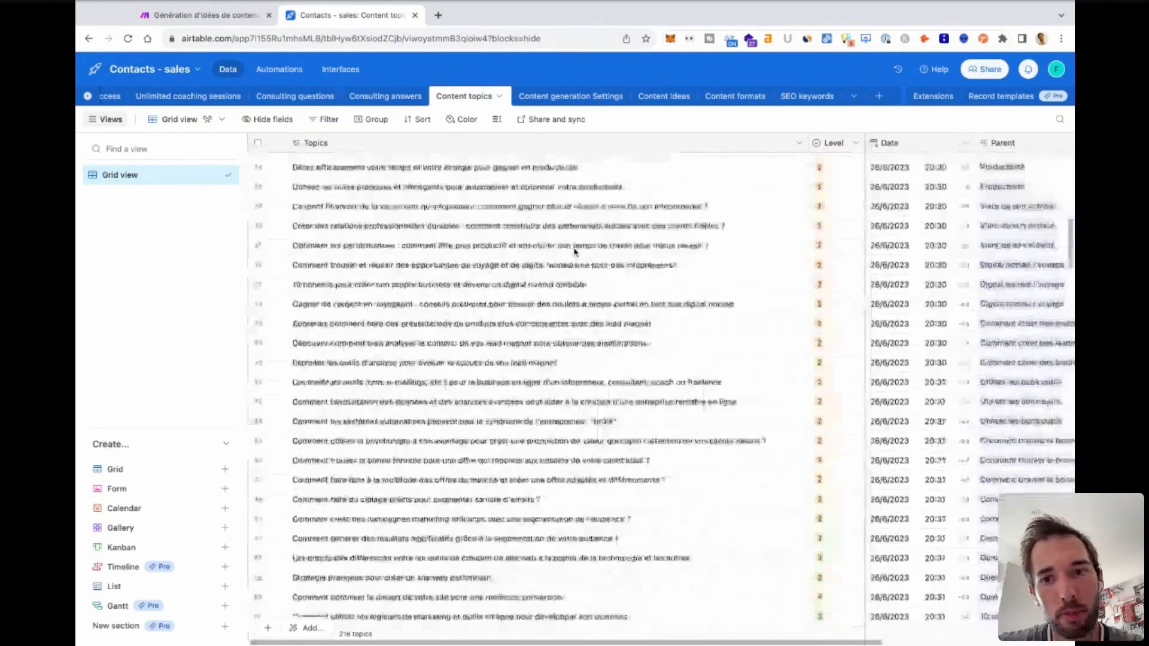
{"action": "scroll", "coordinate": [495, 523], "scroll_direction": "down", "scroll_amount": 10}
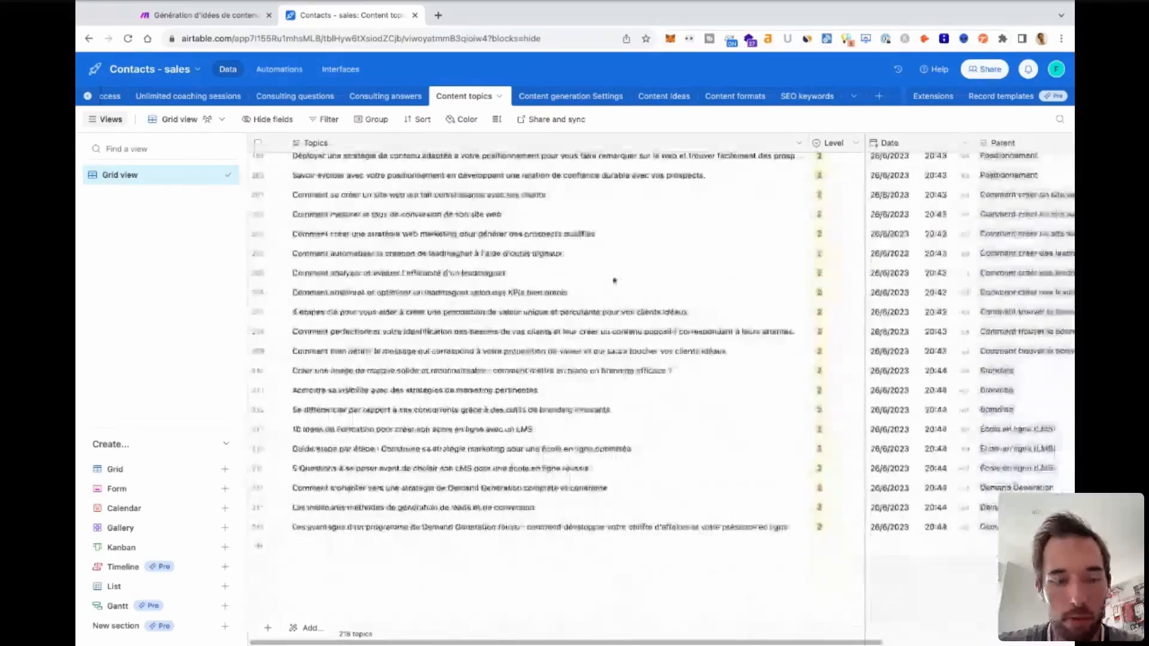
{"action": "scroll", "coordinate": [475, 327], "scroll_direction": "up", "scroll_amount": 10}
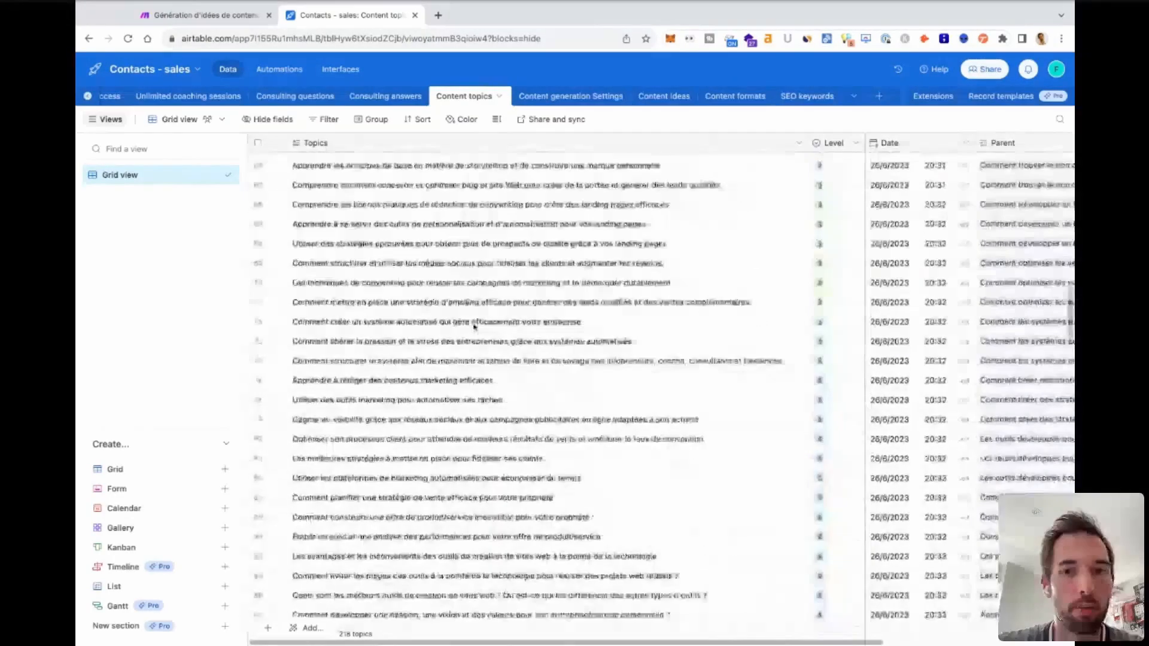
{"action": "scroll", "coordinate": [475, 327], "scroll_direction": "up", "scroll_amount": 10}
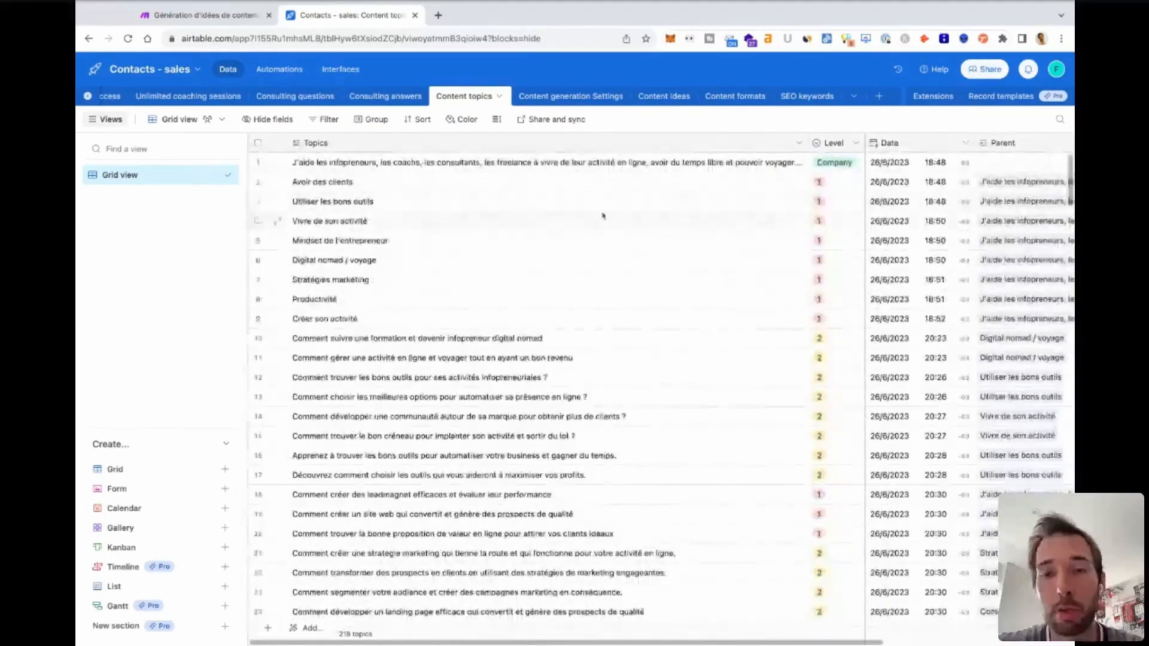
{"action": "scroll", "coordinate": [620, 403], "scroll_direction": "down", "scroll_amount": 15}
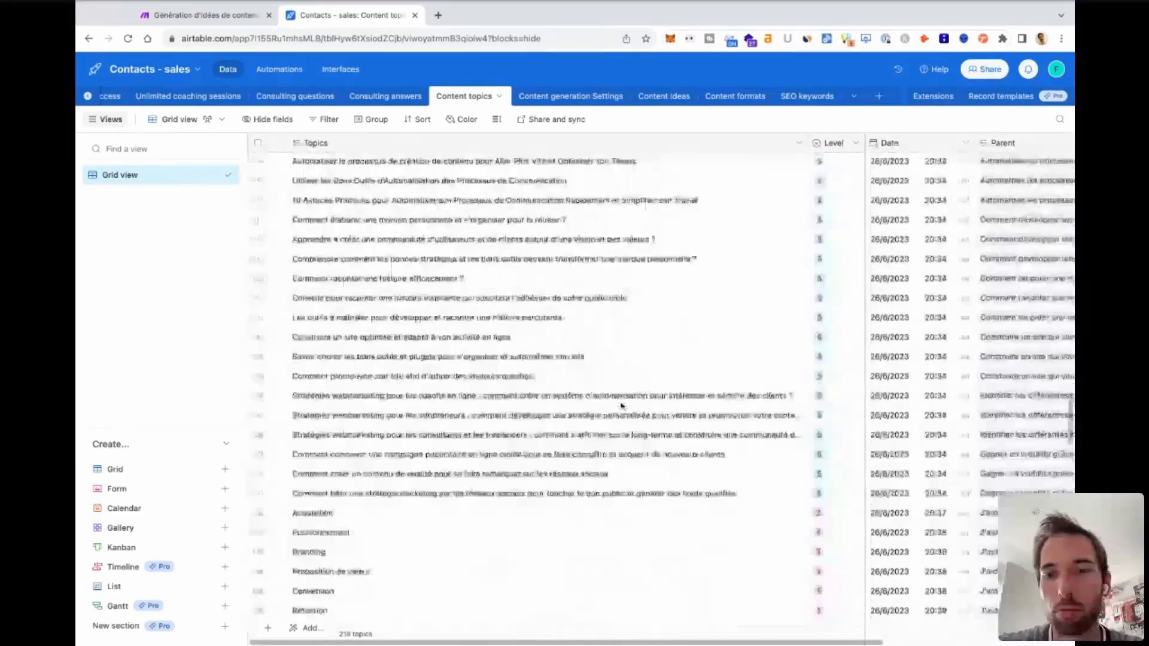
{"action": "scroll", "coordinate": [621, 405], "scroll_direction": "down", "scroll_amount": 10}
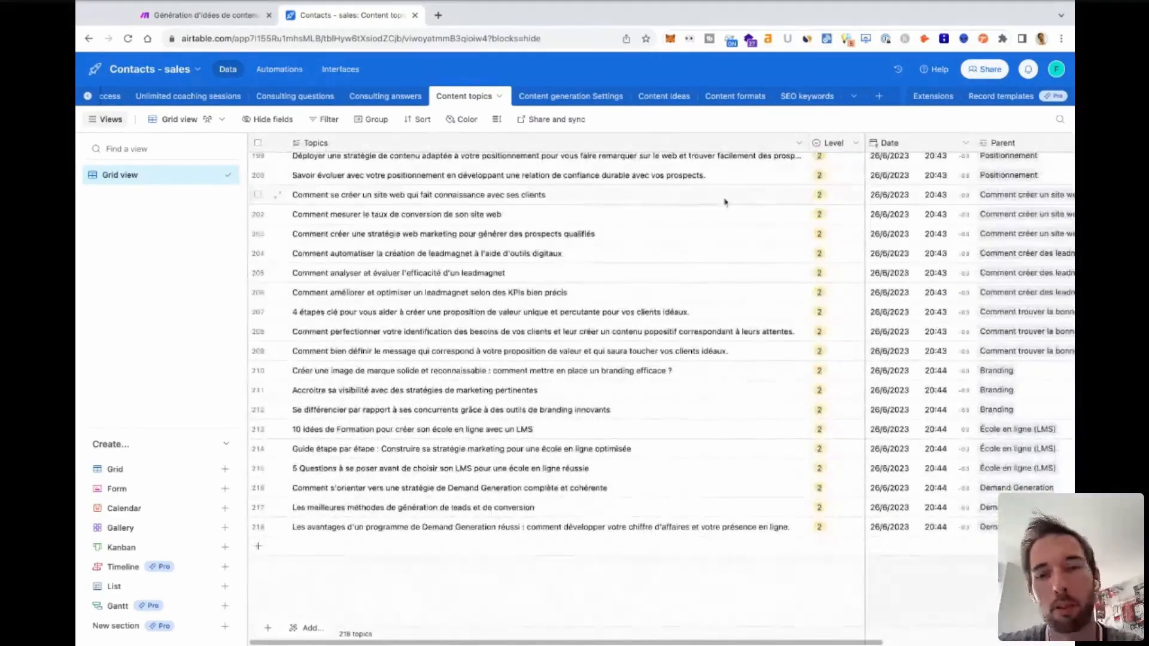
{"action": "scroll", "coordinate": [461, 461], "scroll_direction": "up", "scroll_amount": 20}
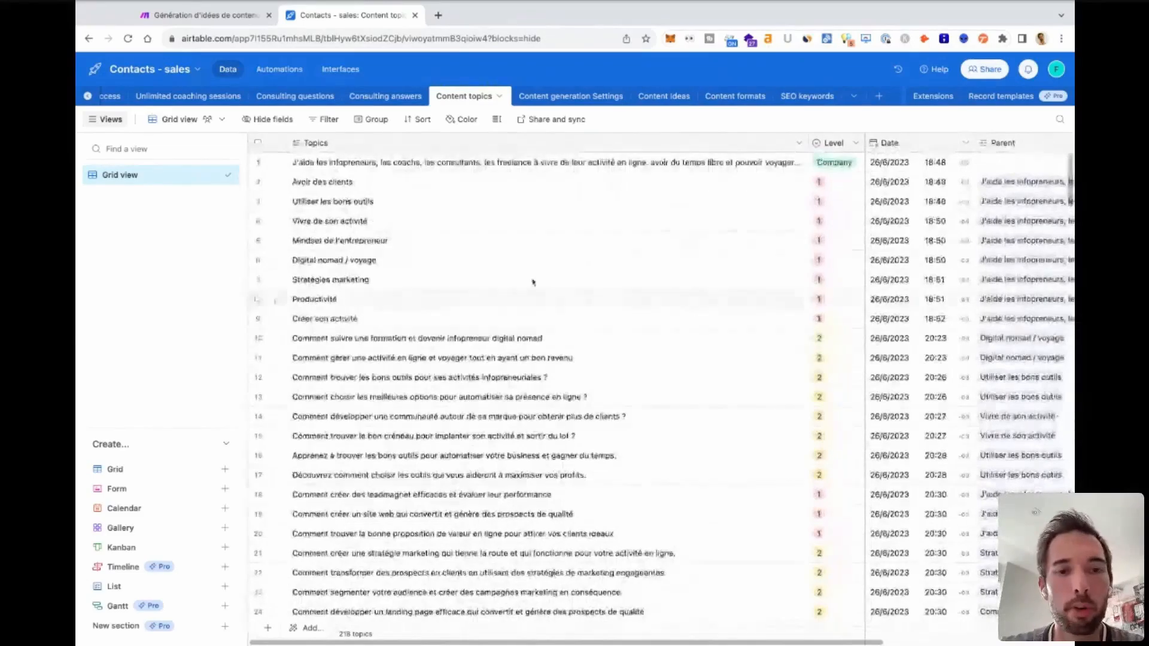
{"action": "scroll", "coordinate": [485, 399], "scroll_direction": "down", "scroll_amount": 5}
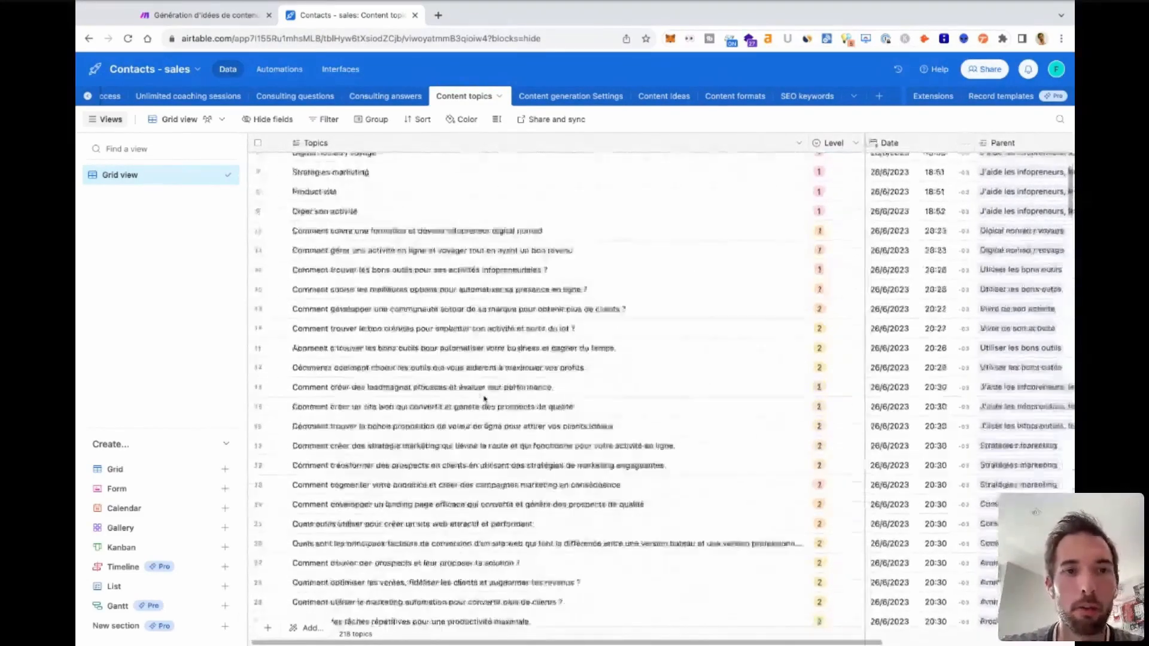
{"action": "scroll", "coordinate": [485, 399], "scroll_direction": "up", "scroll_amount": 2}
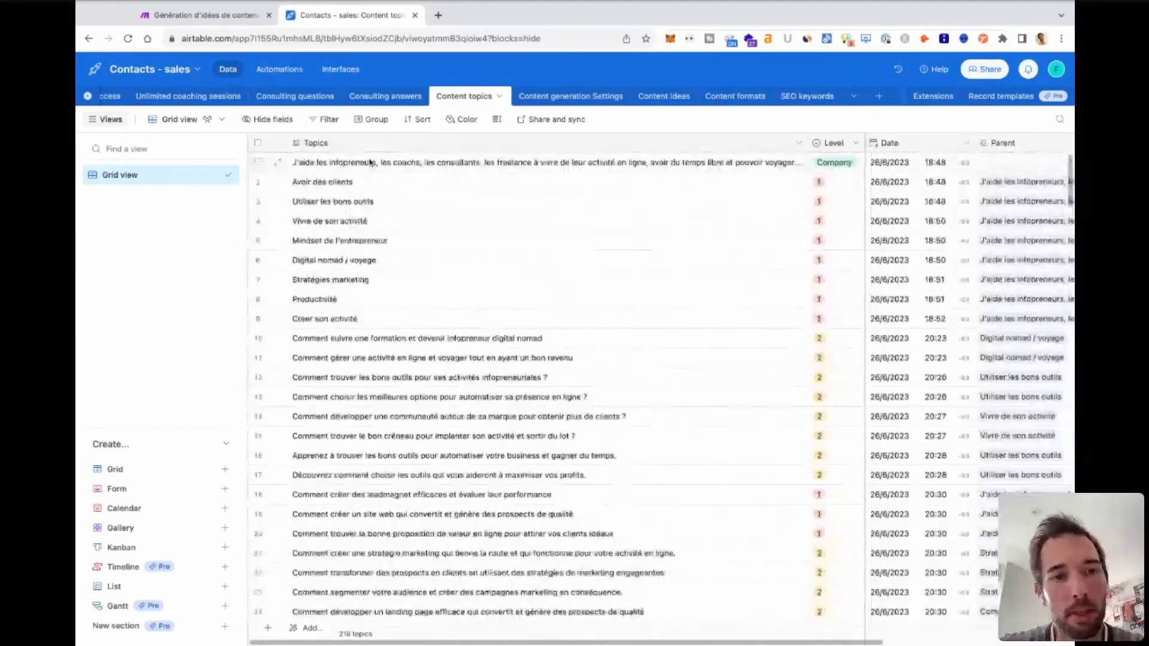
{"action": "scroll", "coordinate": [418, 401], "scroll_direction": "down", "scroll_amount": 7}
{"action": "scroll", "coordinate": [418, 401], "scroll_direction": "down", "scroll_amount": 20}
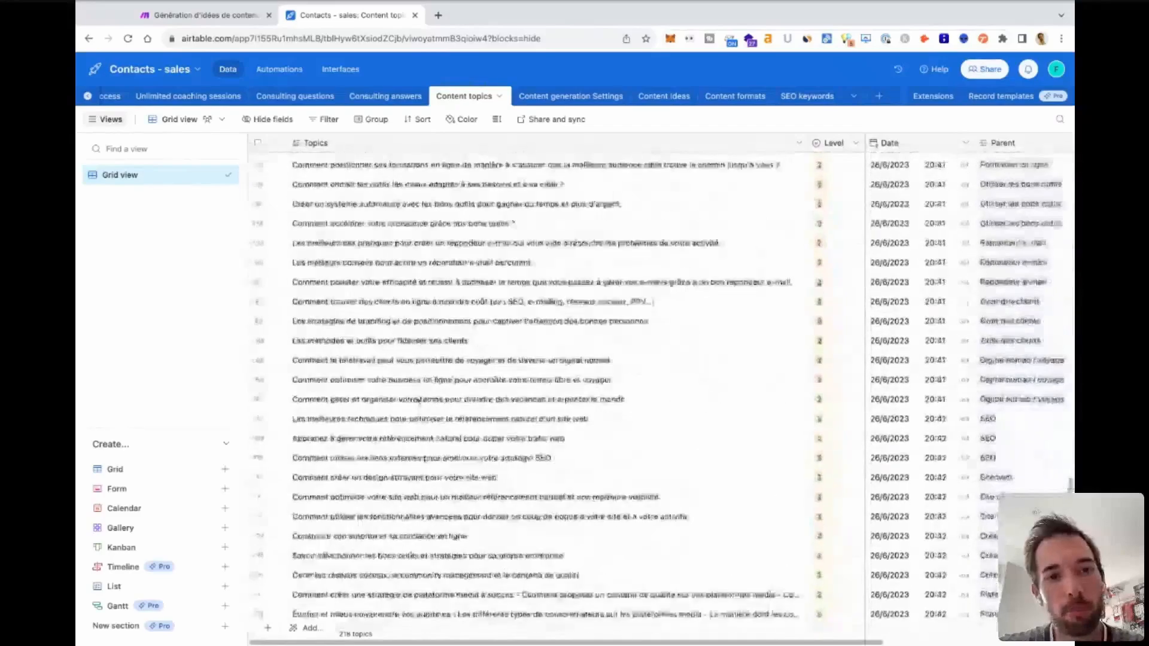
{"action": "scroll", "coordinate": [522, 243], "scroll_direction": "up", "scroll_amount": 20}
Check the Parent and Content Ideas fields of the topics.
{"action": "scroll", "coordinate": [659, 312], "scroll_direction": "right", "scroll_amount": 3}
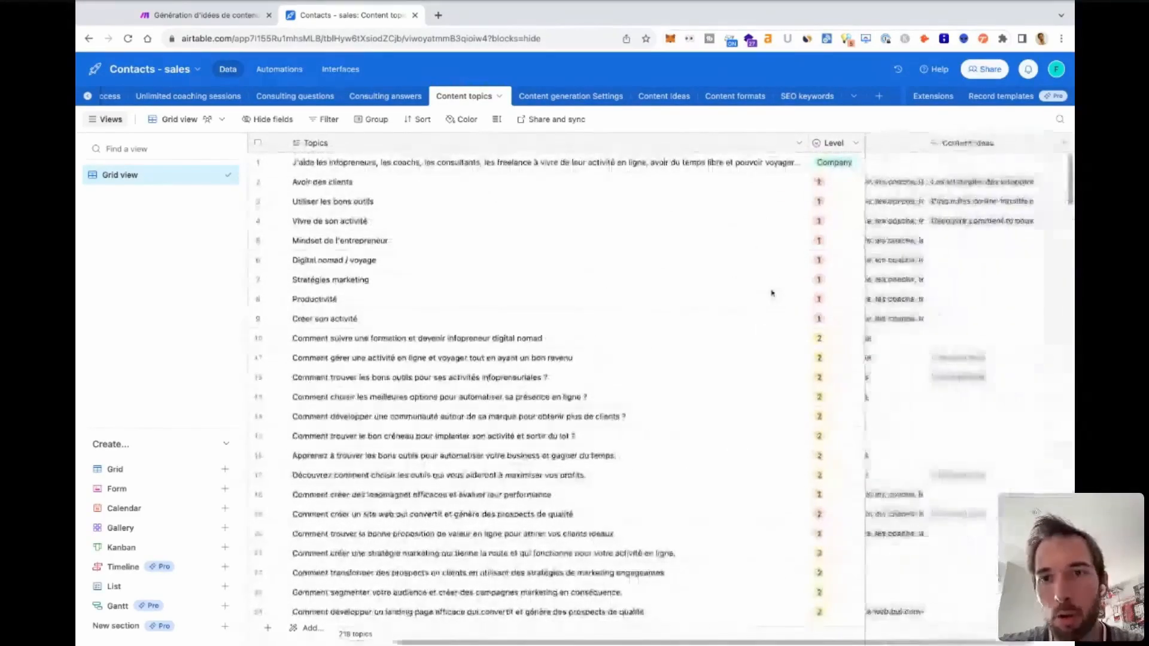
{"action": "scroll", "coordinate": [914, 343], "scroll_direction": "left", "scroll_amount": 3}
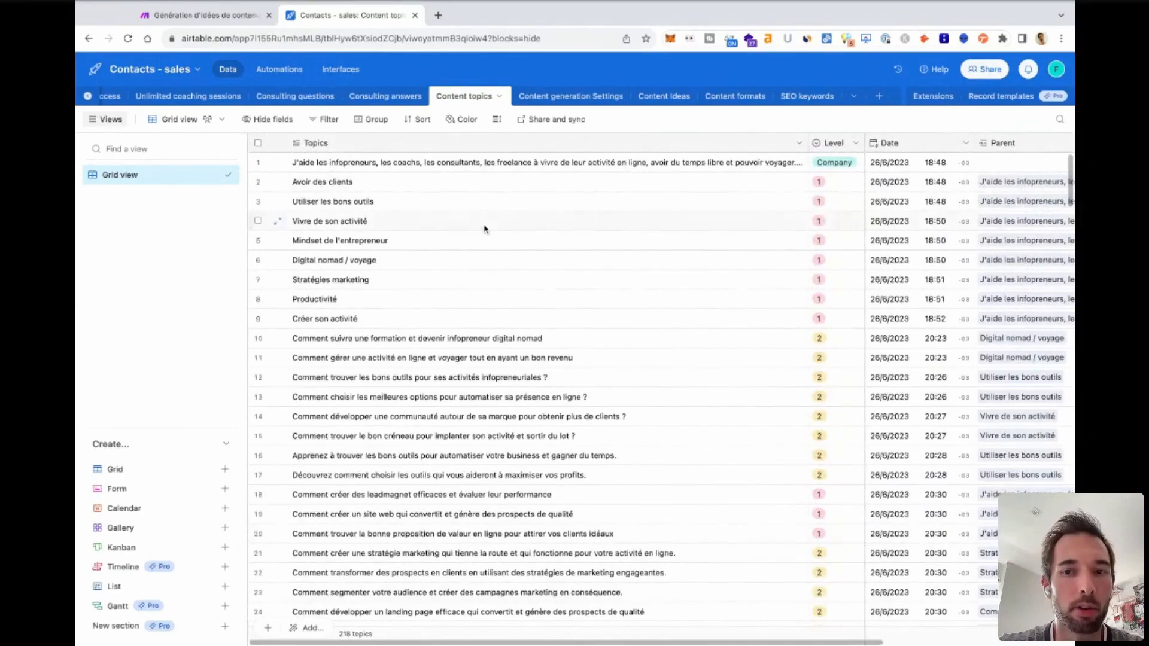
{"action": "scroll", "coordinate": [814, 220], "scroll_direction": "right", "scroll_amount": 3}
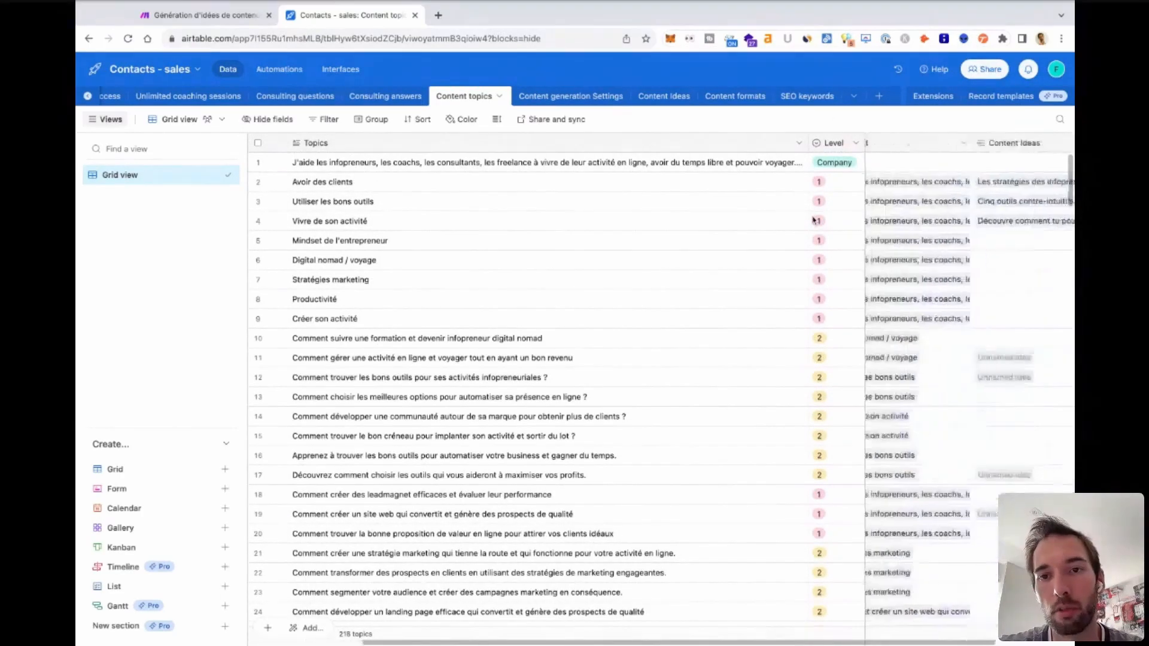
{"action": "scroll", "coordinate": [814, 220], "scroll_direction": "left", "scroll_amount": 3}
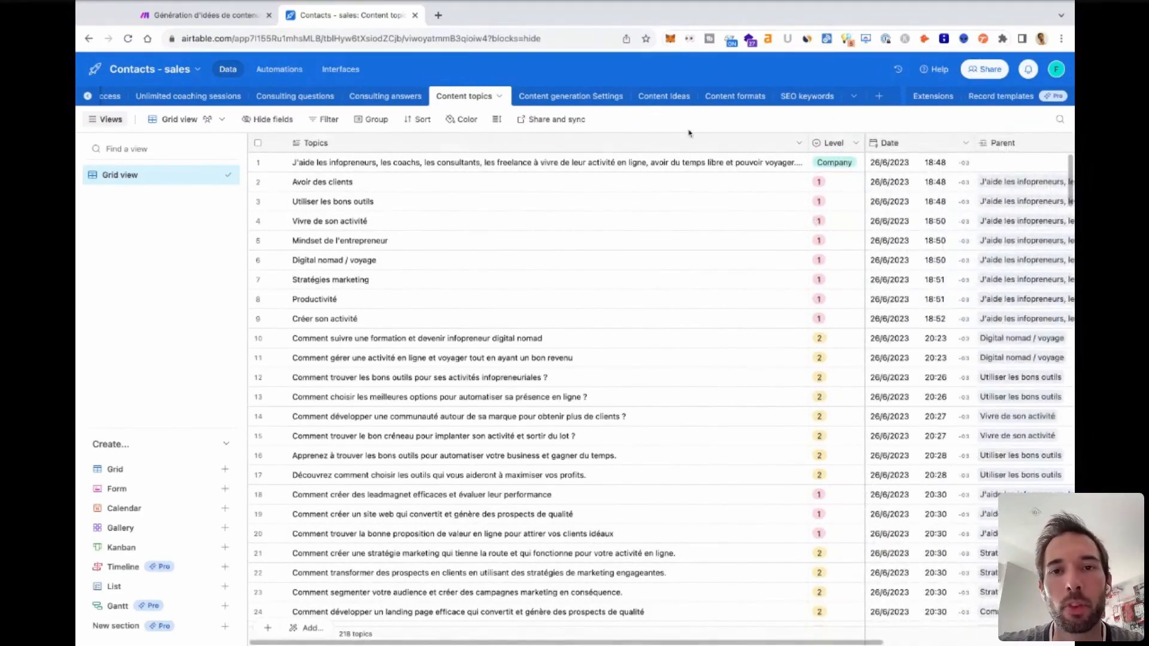
Open the Content formats table and read through its list of post format templates.
{"action": "left_click", "coordinate": [735, 97]}
{"action": "scroll", "coordinate": [586, 361], "scroll_direction": "down", "scroll_amount": 3}
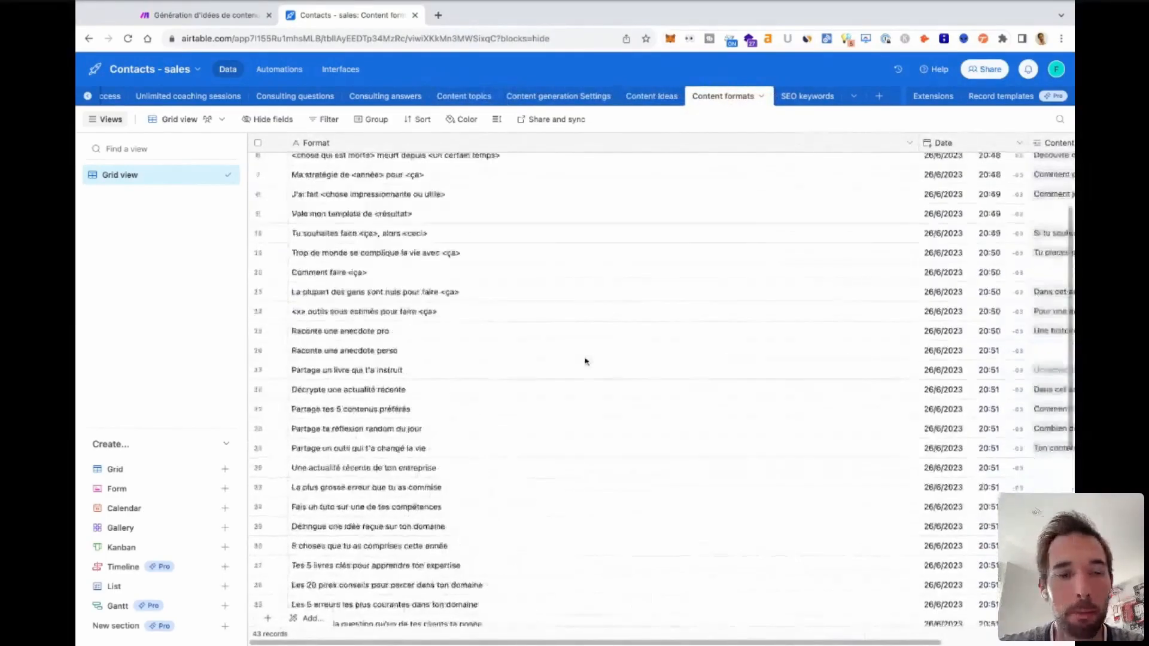
{"action": "scroll", "coordinate": [585, 361], "scroll_direction": "up", "scroll_amount": 3}
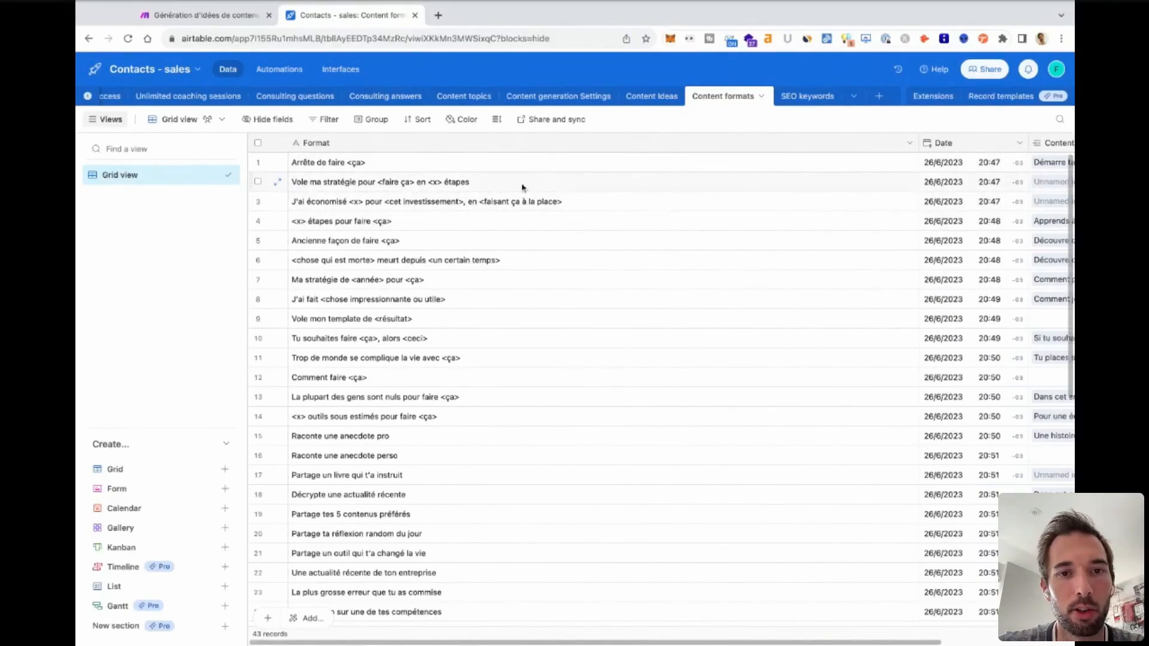
{"action": "scroll", "coordinate": [415, 383], "scroll_direction": "down", "scroll_amount": 10}
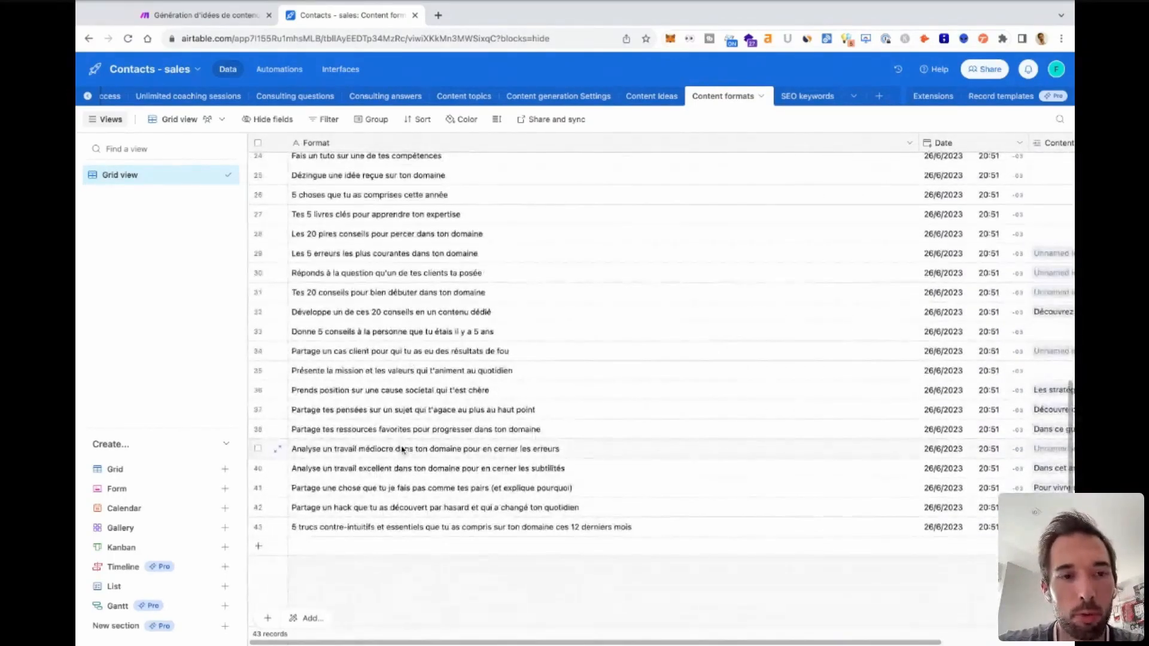
{"action": "scroll", "coordinate": [493, 332], "scroll_direction": "up", "scroll_amount": 5}
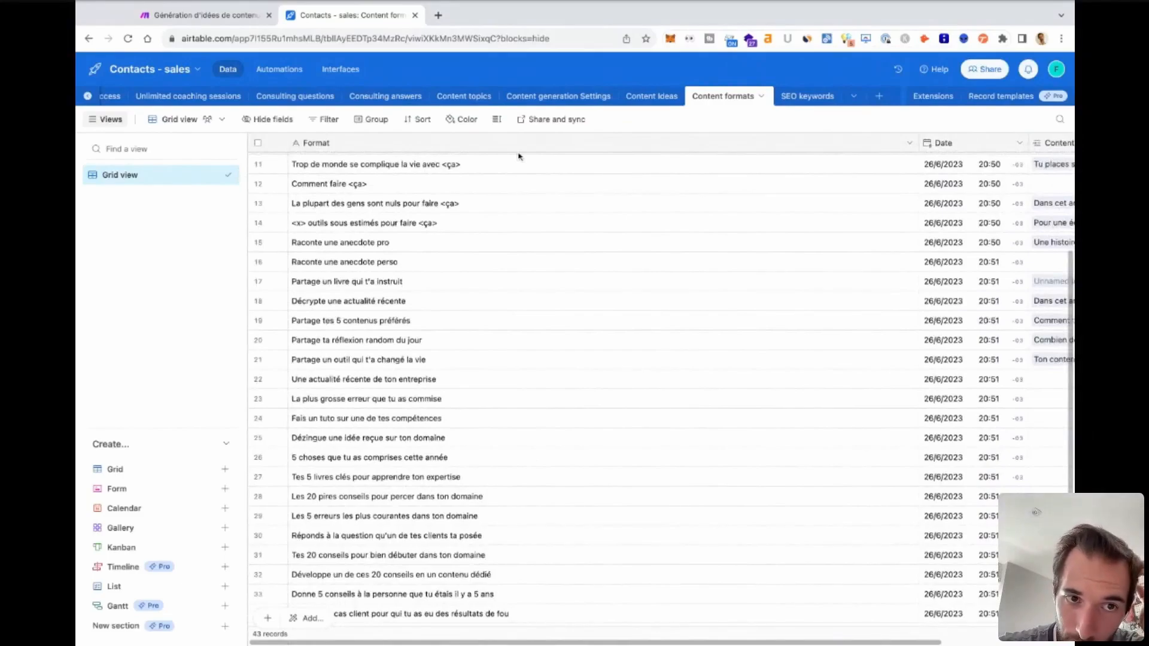
{"action": "scroll", "coordinate": [431, 282], "scroll_direction": "up", "scroll_amount": 4}
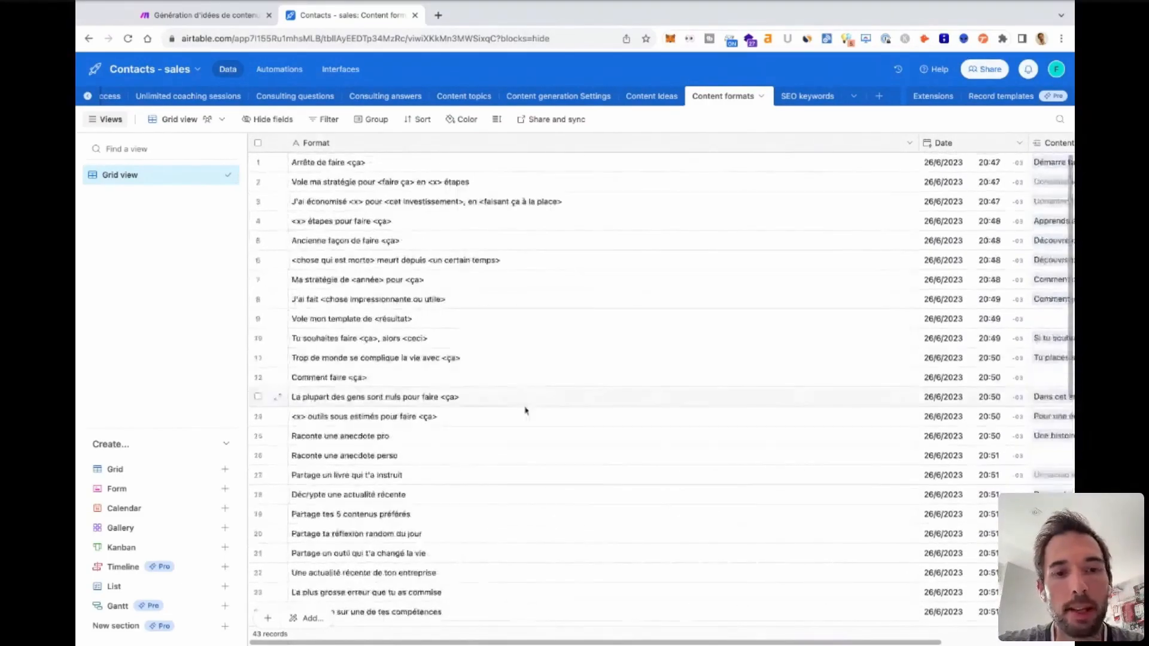
{"action": "scroll", "coordinate": [526, 411], "scroll_direction": "down", "scroll_amount": 5}
{"action": "scroll", "coordinate": [525, 411], "scroll_direction": "up", "scroll_amount": 6}
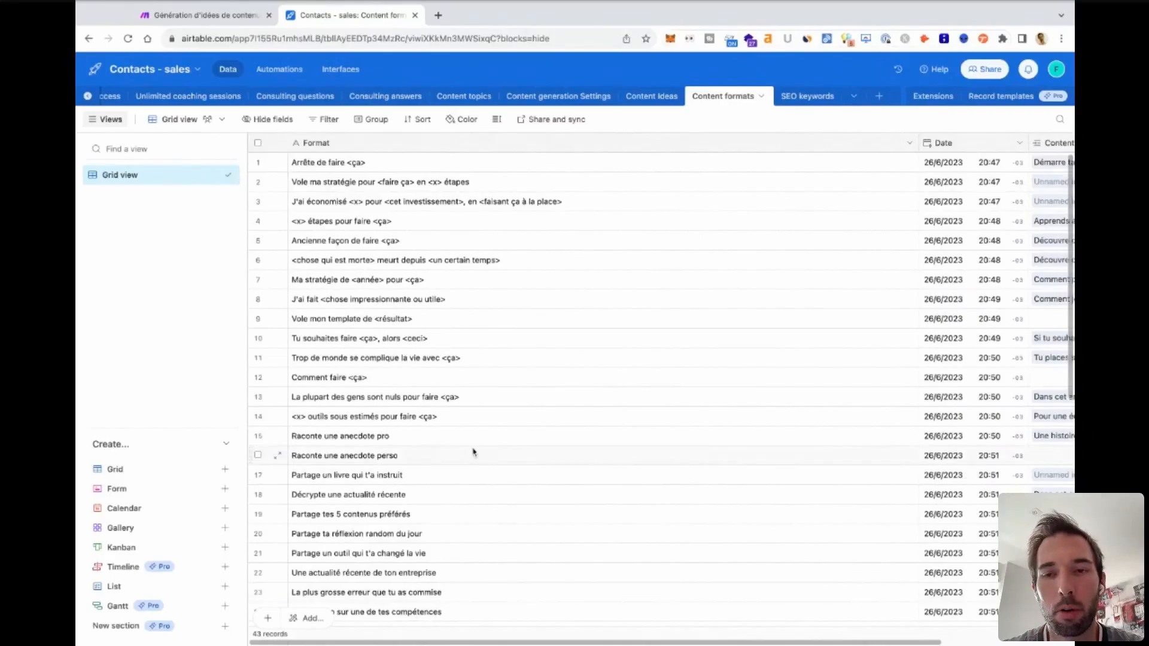
Open the Content Ideas table and browse its ideas and headlines down the list.
{"action": "left_click", "coordinate": [658, 103]}
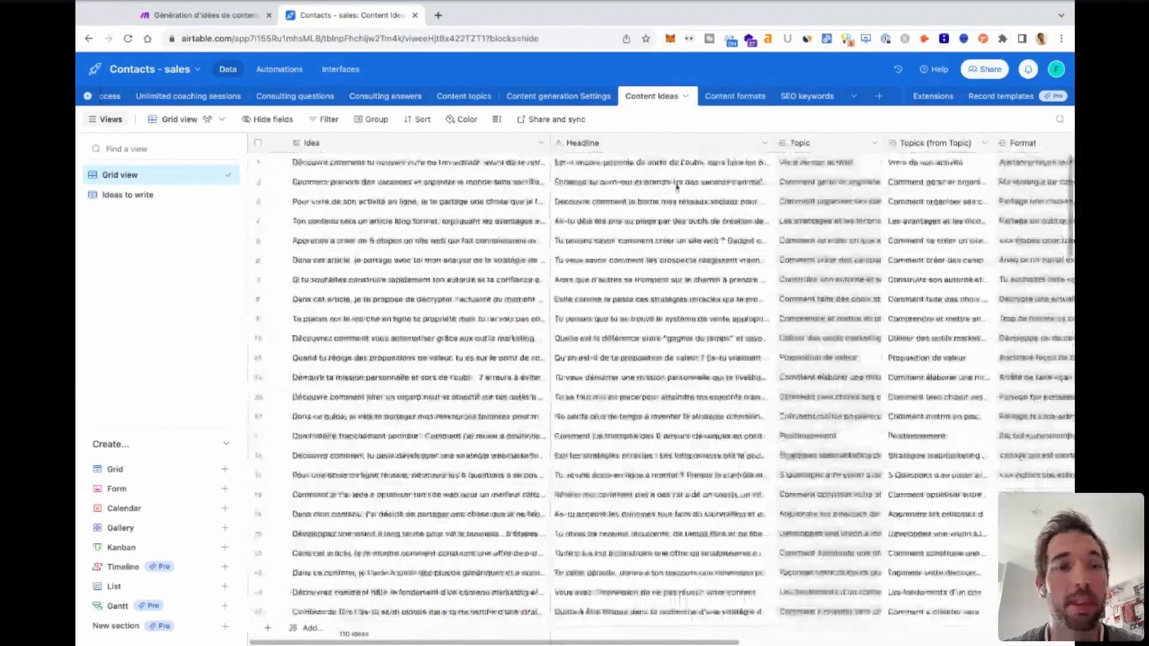
{"action": "scroll", "coordinate": [659, 406], "scroll_direction": "right", "scroll_amount": 10}
{"action": "scroll", "coordinate": [659, 408], "scroll_direction": "left", "scroll_amount": 10}
{"action": "scroll", "coordinate": [660, 408], "scroll_direction": "down", "scroll_amount": 16}
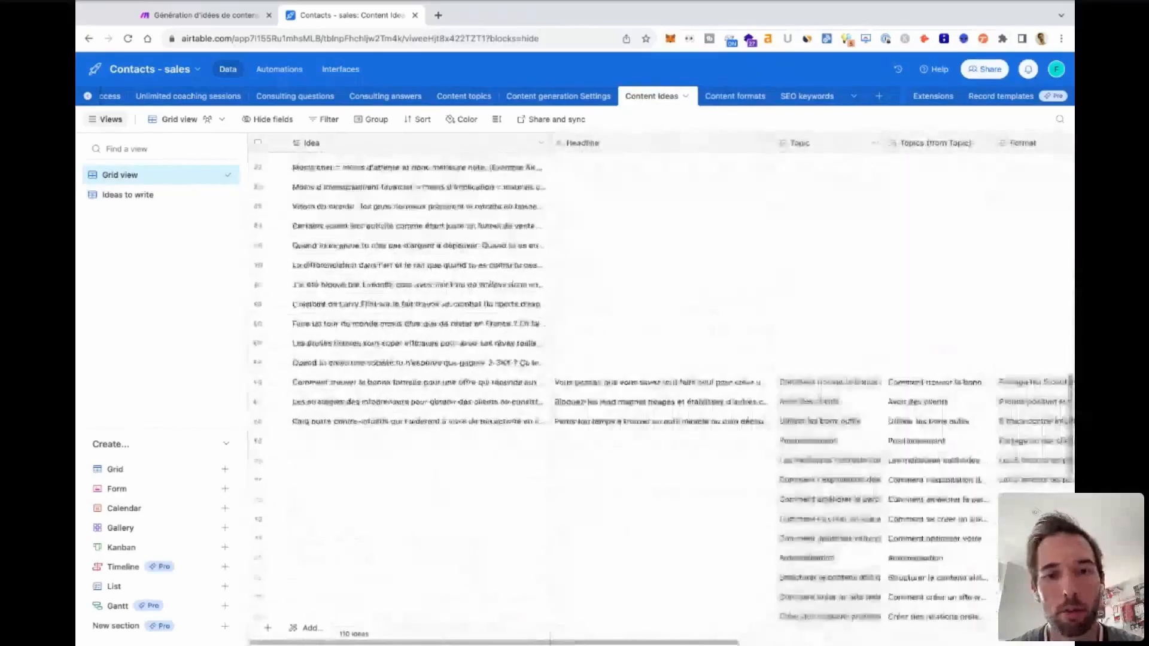
{"action": "scroll", "coordinate": [361, 273], "scroll_direction": "up", "scroll_amount": 16}
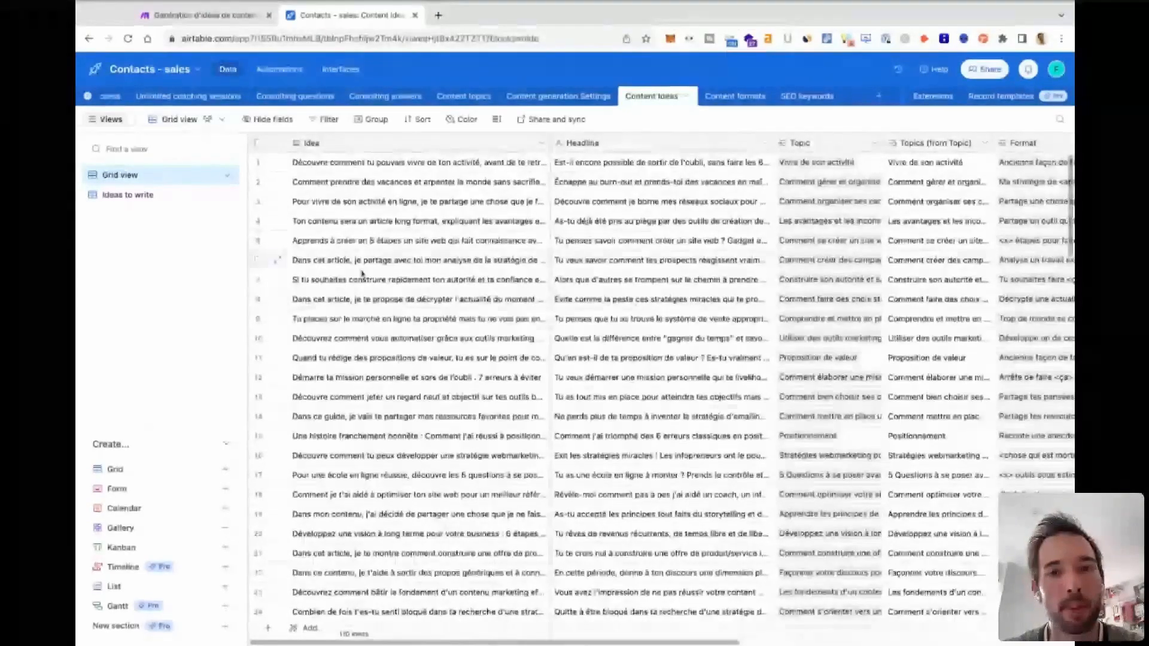
Examine the Topic, Format, Date, Post date and State fields of the content ideas.
{"action": "scroll", "coordinate": [569, 236], "scroll_direction": "right", "scroll_amount": 5}
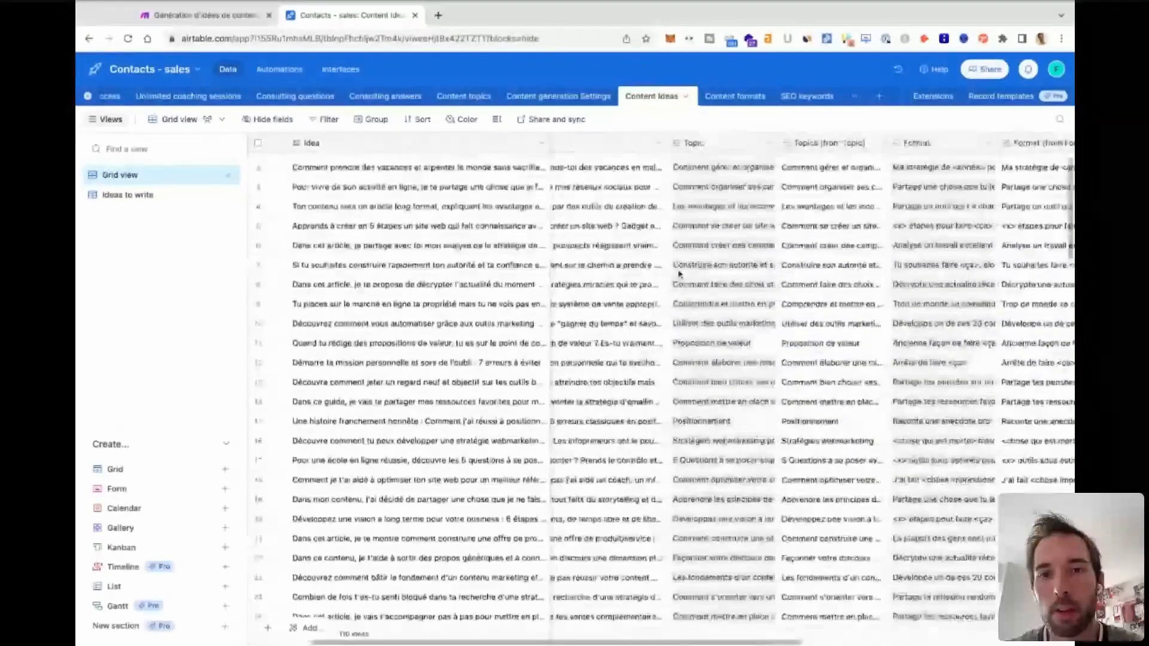
{"action": "scroll", "coordinate": [687, 135], "scroll_direction": "left", "scroll_amount": 3}
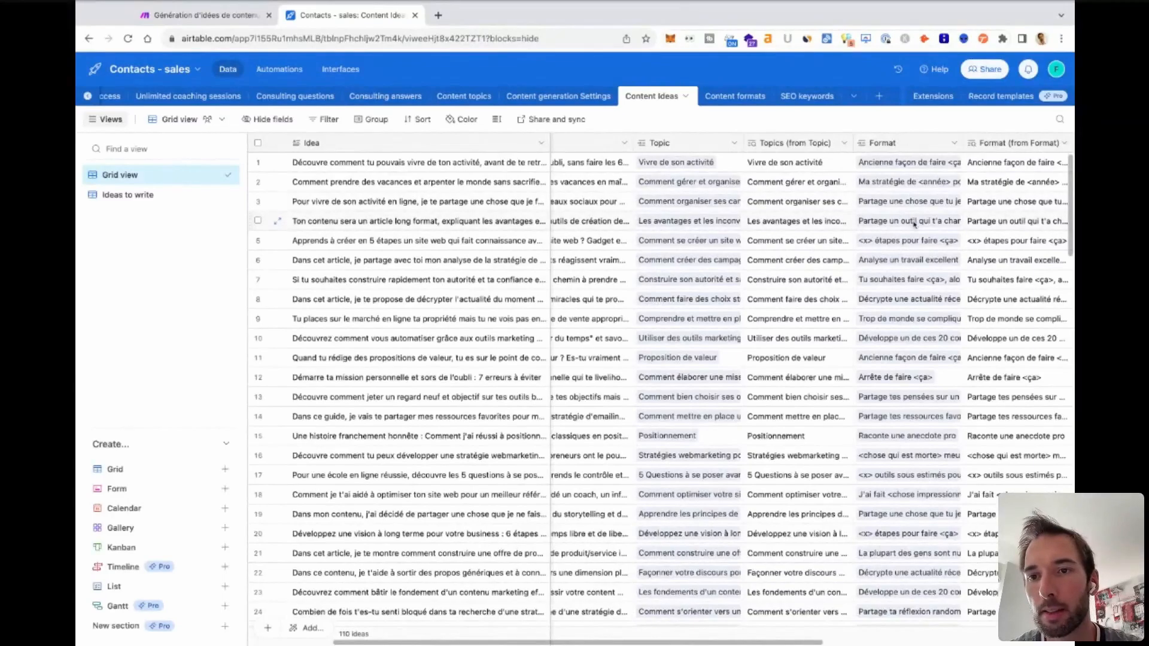
{"action": "scroll", "coordinate": [914, 224], "scroll_direction": "right", "scroll_amount": 6}
{"action": "scroll", "coordinate": [914, 224], "scroll_direction": "right", "scroll_amount": 6}
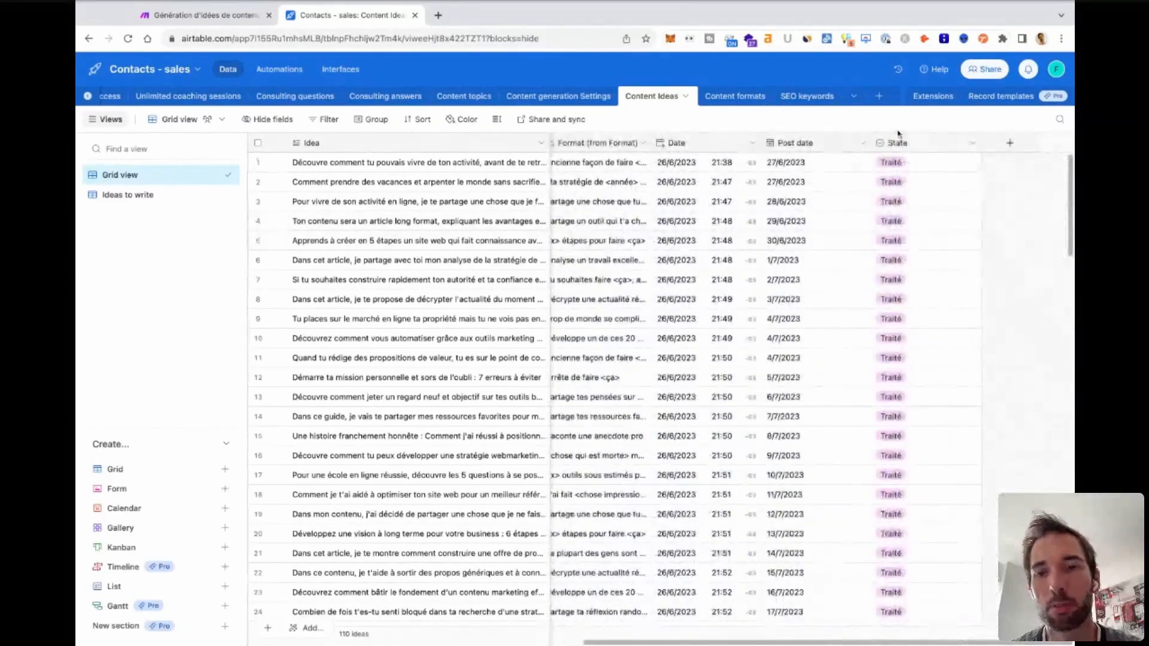
Browse the content ideas from the first record down past row 66, comparing Idea and Headline with the linked Topic and Format.
{"action": "scroll", "coordinate": [749, 371], "scroll_direction": "left", "scroll_amount": 12}
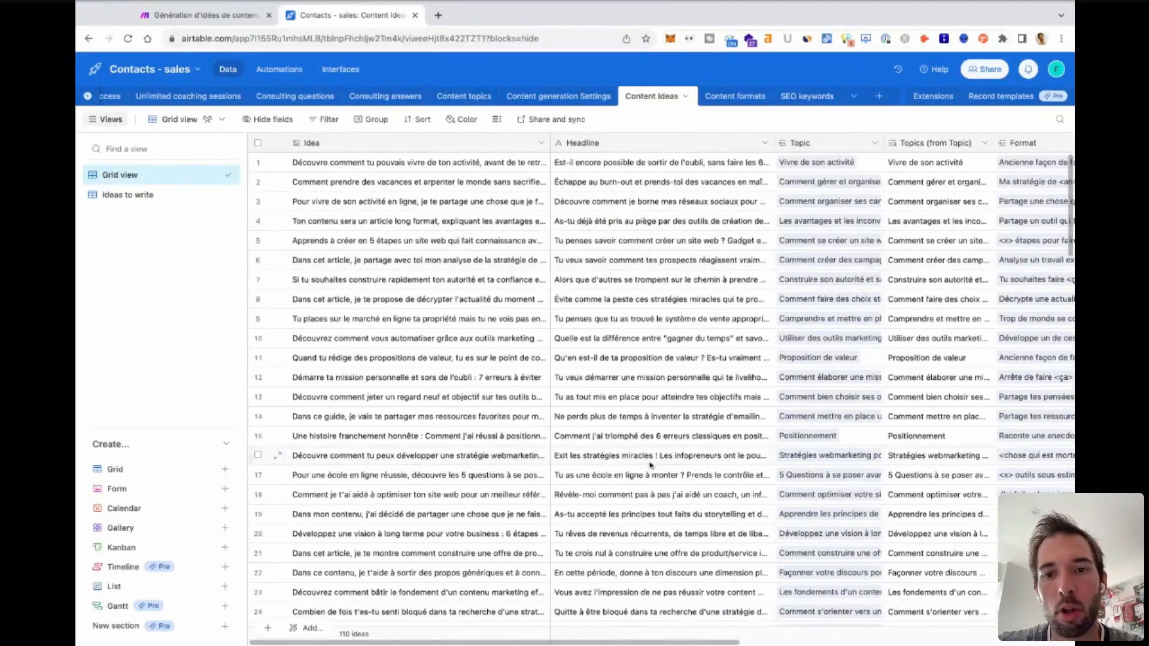
{"action": "scroll", "coordinate": [650, 465], "scroll_direction": "down", "scroll_amount": 5}
{"action": "scroll", "coordinate": [650, 465], "scroll_direction": "right", "scroll_amount": 5}
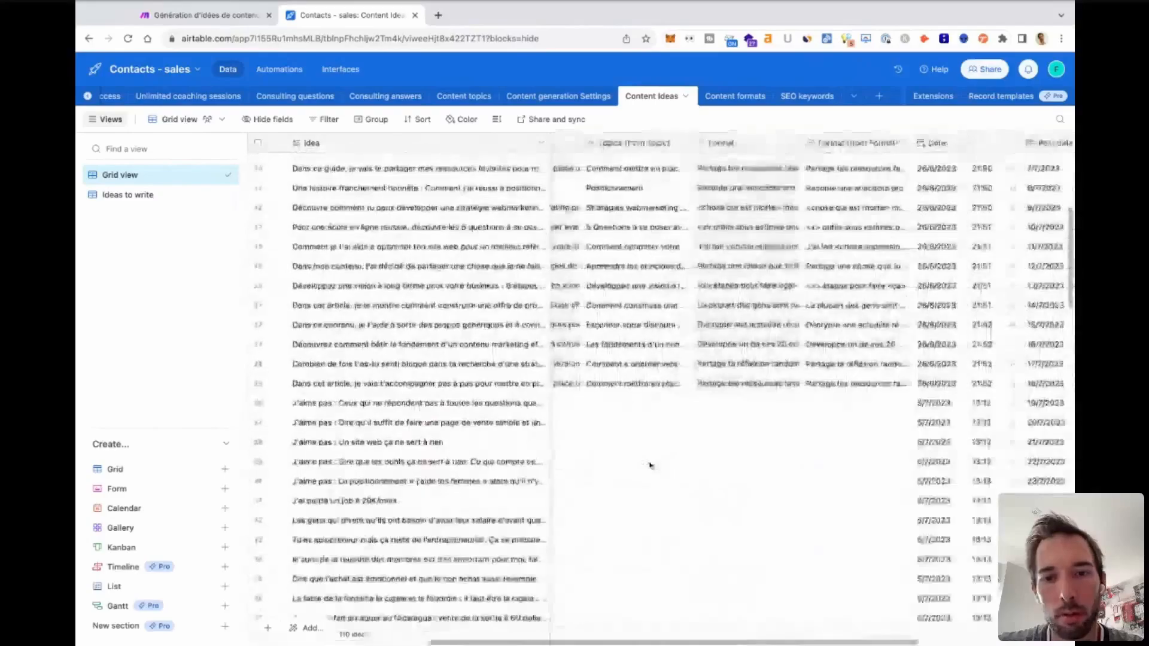
{"action": "scroll", "coordinate": [651, 465], "scroll_direction": "down", "scroll_amount": 10}
{"action": "scroll", "coordinate": [651, 466], "scroll_direction": "left", "scroll_amount": 5}
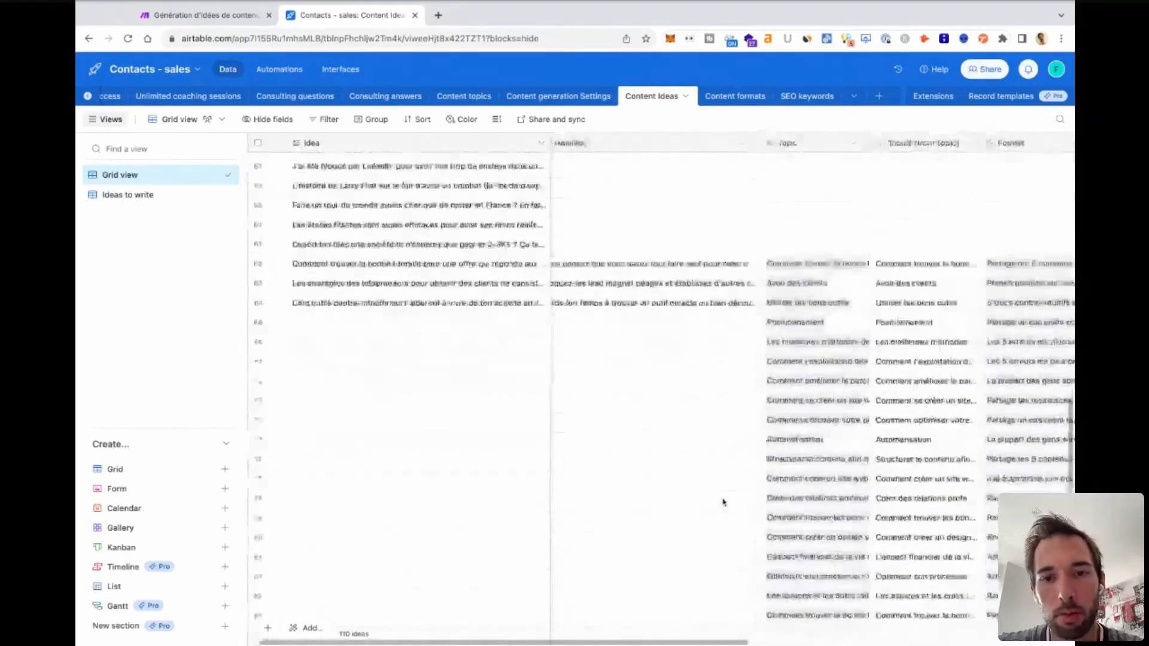
{"action": "scroll", "coordinate": [723, 503], "scroll_direction": "down", "scroll_amount": 3}
{"action": "scroll", "coordinate": [723, 502], "scroll_direction": "right", "scroll_amount": 3}
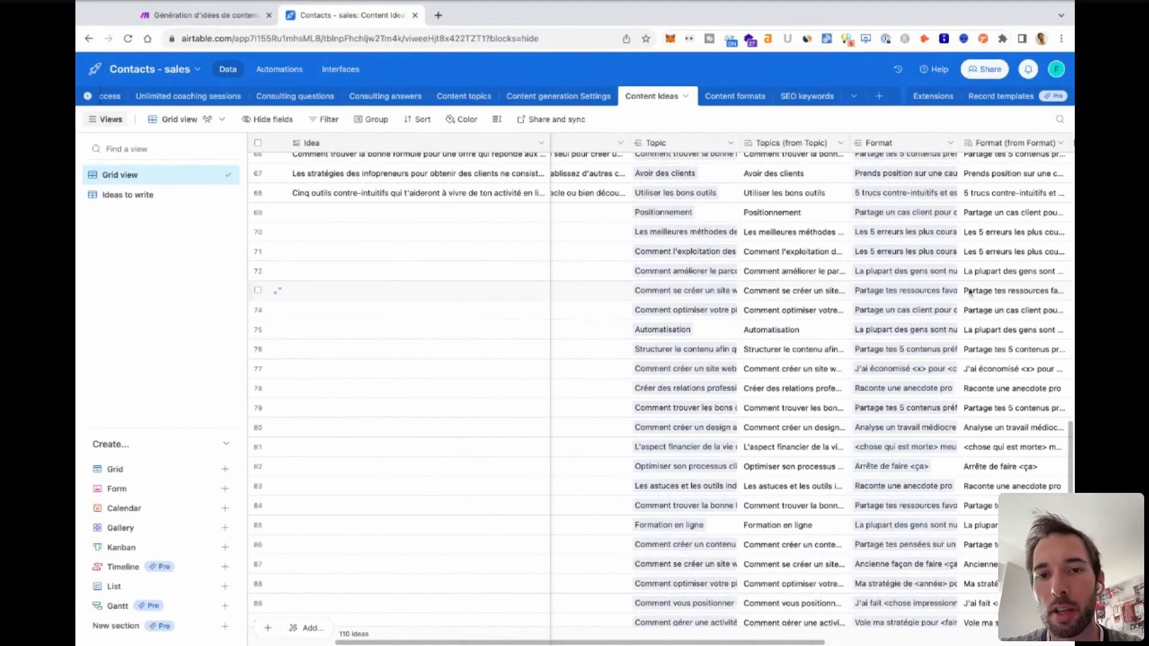
Examine the Topic and Format combinations of the records from row 69 onward that have no idea text.
{"action": "scroll", "coordinate": [686, 309], "scroll_direction": "down", "scroll_amount": 1}
{"action": "scroll", "coordinate": [686, 308], "scroll_direction": "left", "scroll_amount": 1}
{"action": "scroll", "coordinate": [686, 306], "scroll_direction": "down", "scroll_amount": 1}
{"action": "scroll", "coordinate": [686, 305], "scroll_direction": "left", "scroll_amount": 3}
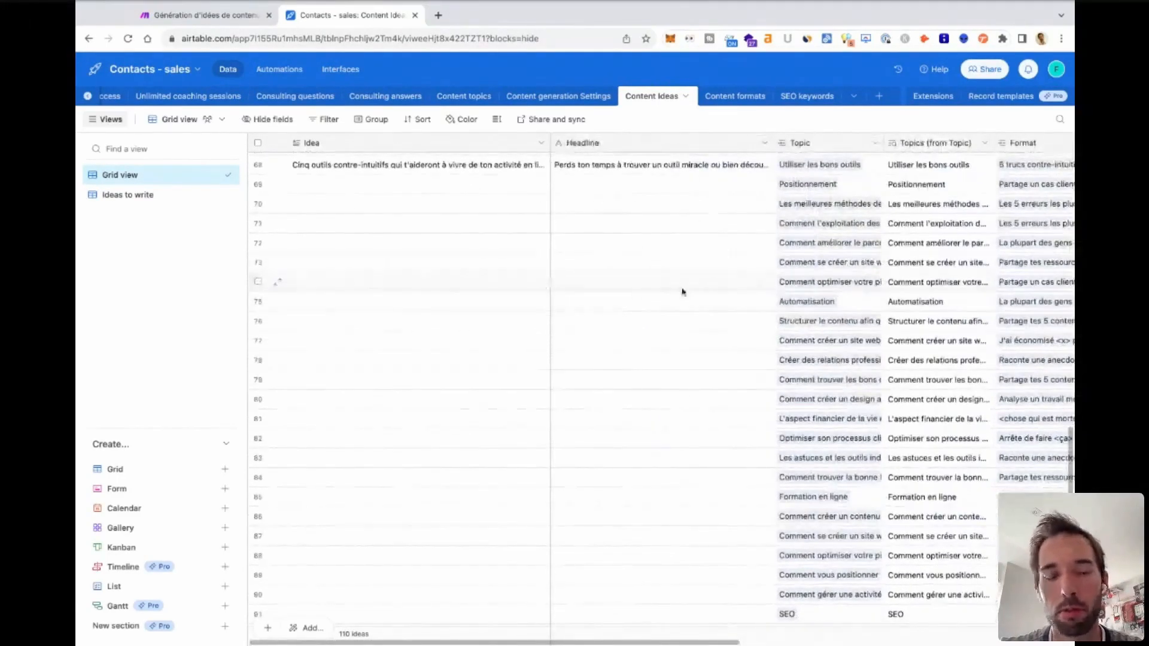
{"action": "scroll", "coordinate": [849, 299], "scroll_direction": "right", "scroll_amount": 3}
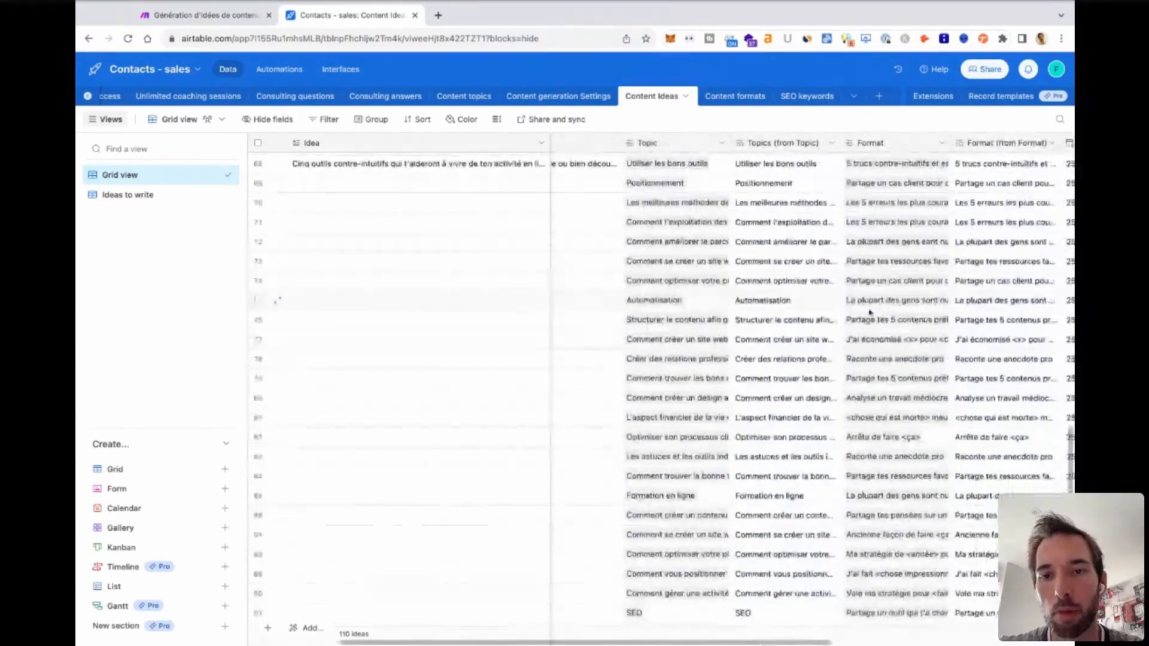
{"action": "scroll", "coordinate": [774, 387], "scroll_direction": "down", "scroll_amount": 5}
{"action": "scroll", "coordinate": [774, 388], "scroll_direction": "left", "scroll_amount": 3}
{"action": "scroll", "coordinate": [774, 388], "scroll_direction": "up", "scroll_amount": 10}
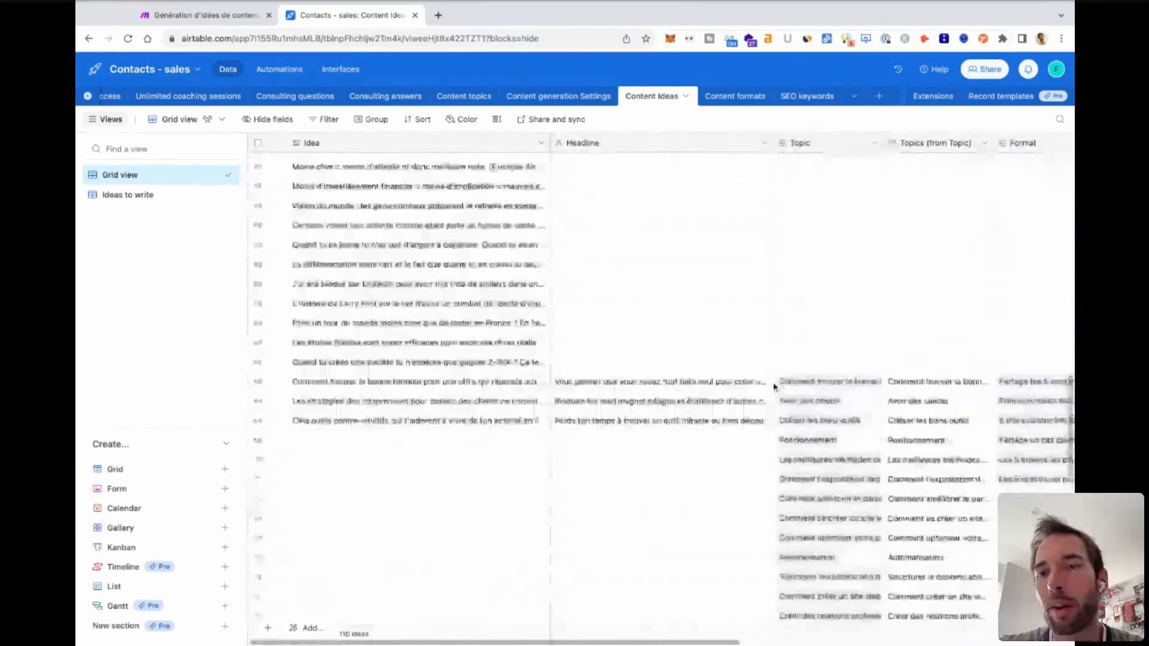
{"action": "scroll", "coordinate": [774, 388], "scroll_direction": "up", "scroll_amount": 5}
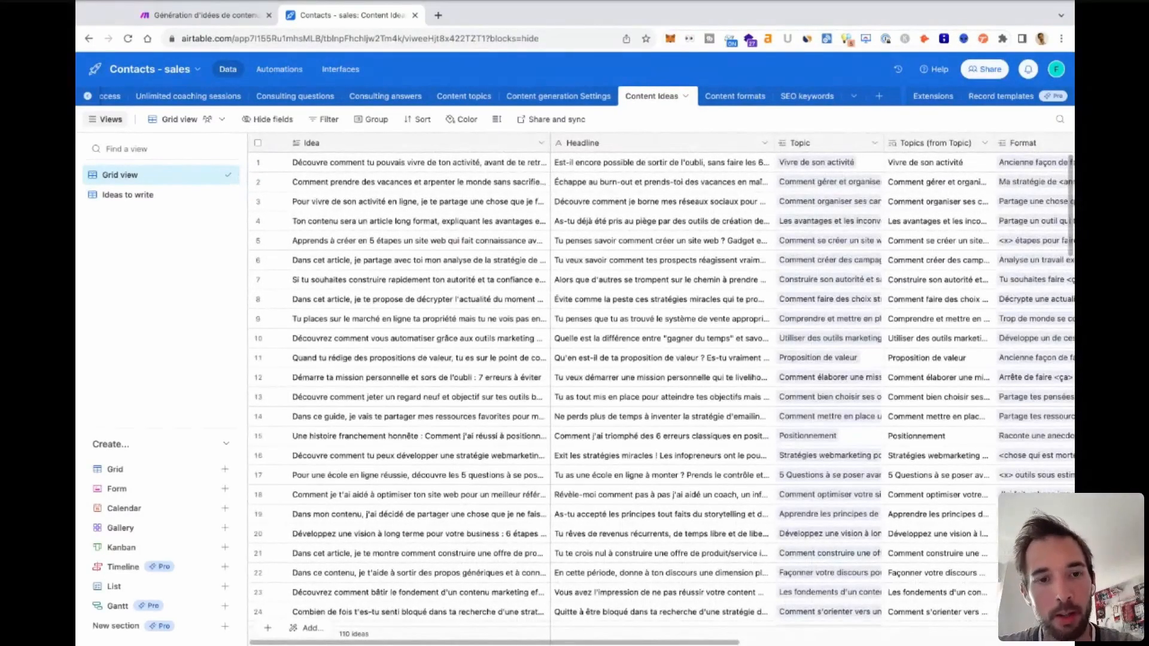
Compare the written ideas and headlines in rows 66 to 68 with the topic and format records below them.
{"action": "scroll", "coordinate": [774, 388], "scroll_direction": "down", "scroll_amount": 3}
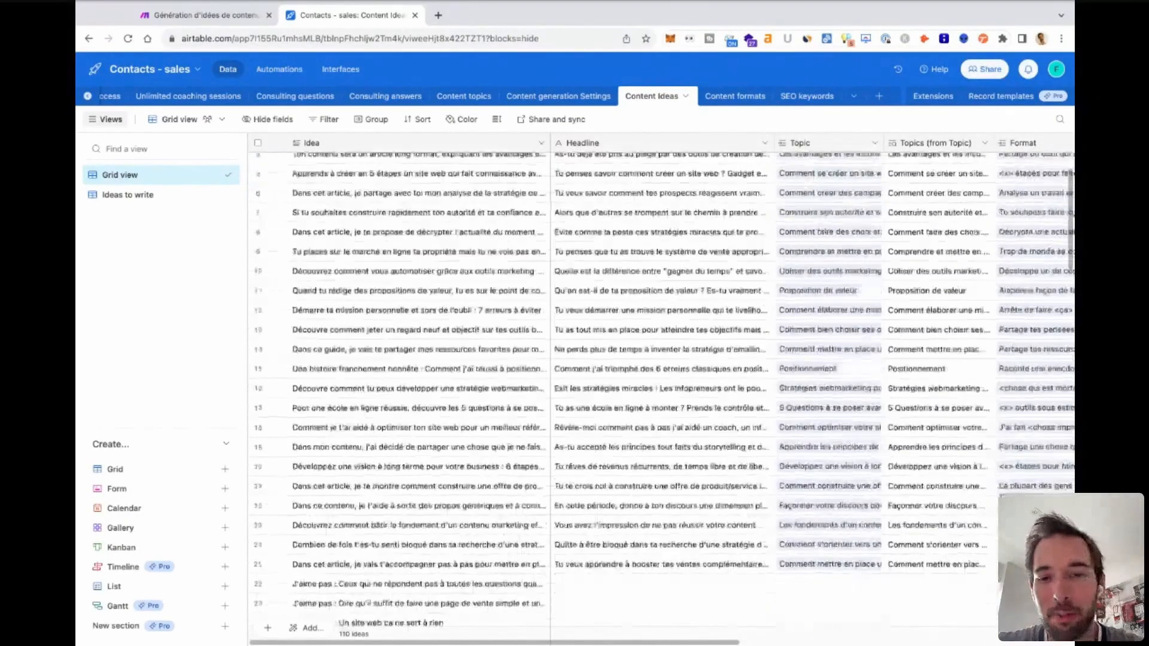
{"action": "scroll", "coordinate": [720, 382], "scroll_direction": "down", "scroll_amount": 15}
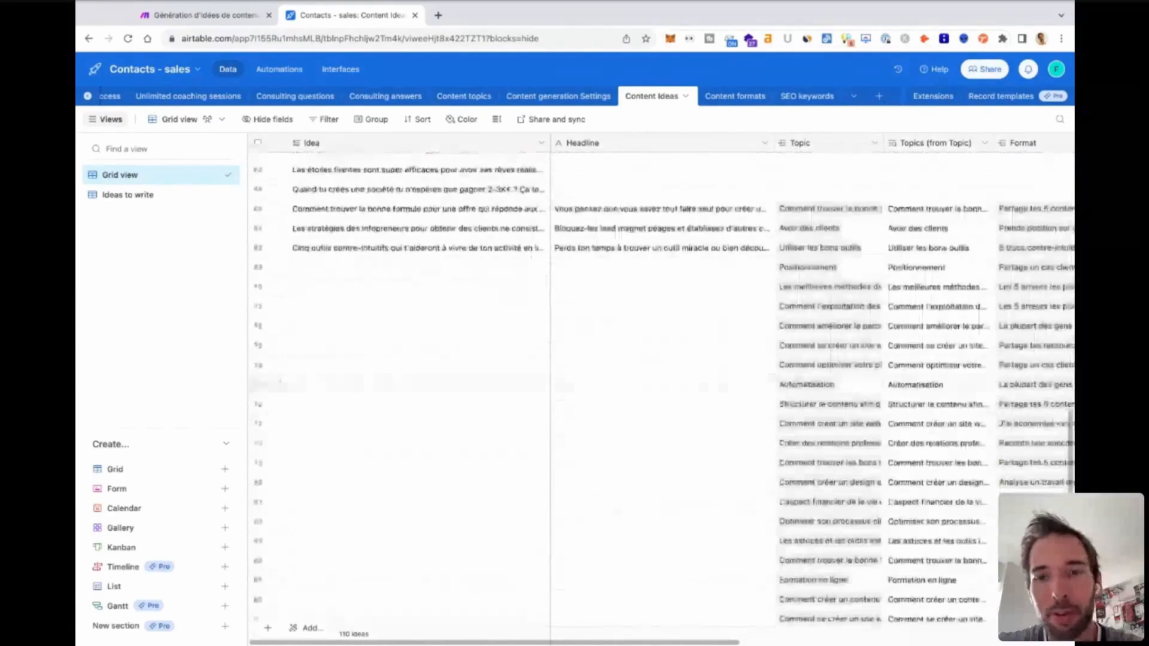
{"action": "scroll", "coordinate": [720, 382], "scroll_direction": "right", "scroll_amount": 2}
{"action": "scroll", "coordinate": [720, 382], "scroll_direction": "right", "scroll_amount": 4}
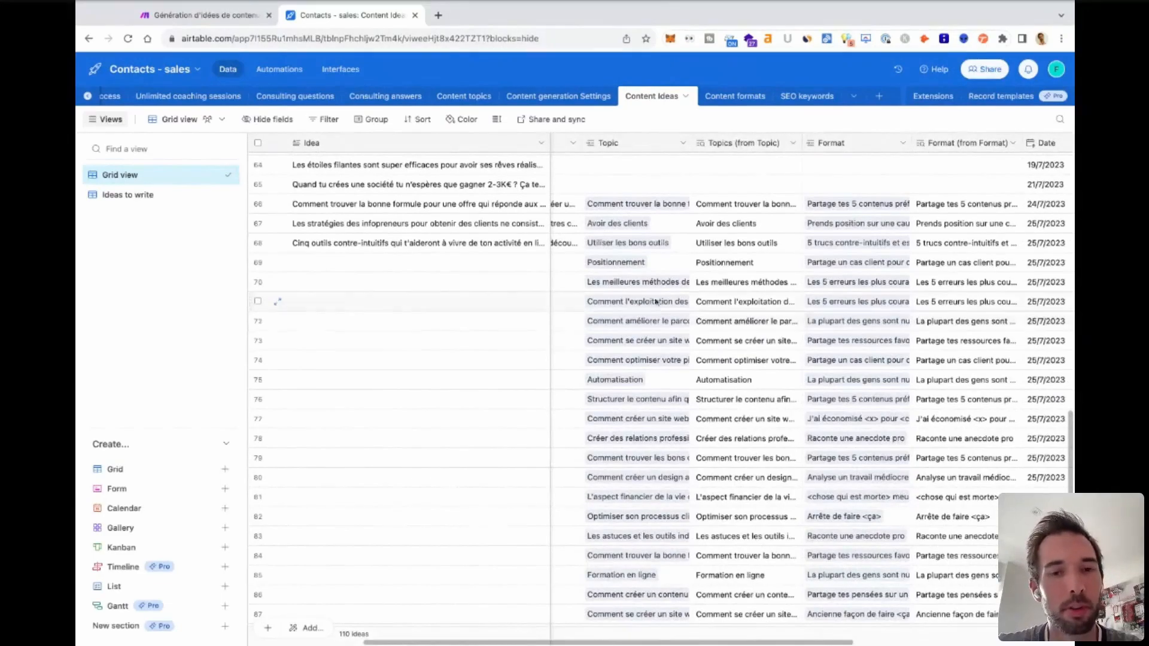
{"action": "scroll", "coordinate": [709, 319], "scroll_direction": "left", "scroll_amount": 3}
{"action": "scroll", "coordinate": [710, 319], "scroll_direction": "left", "scroll_amount": 1}
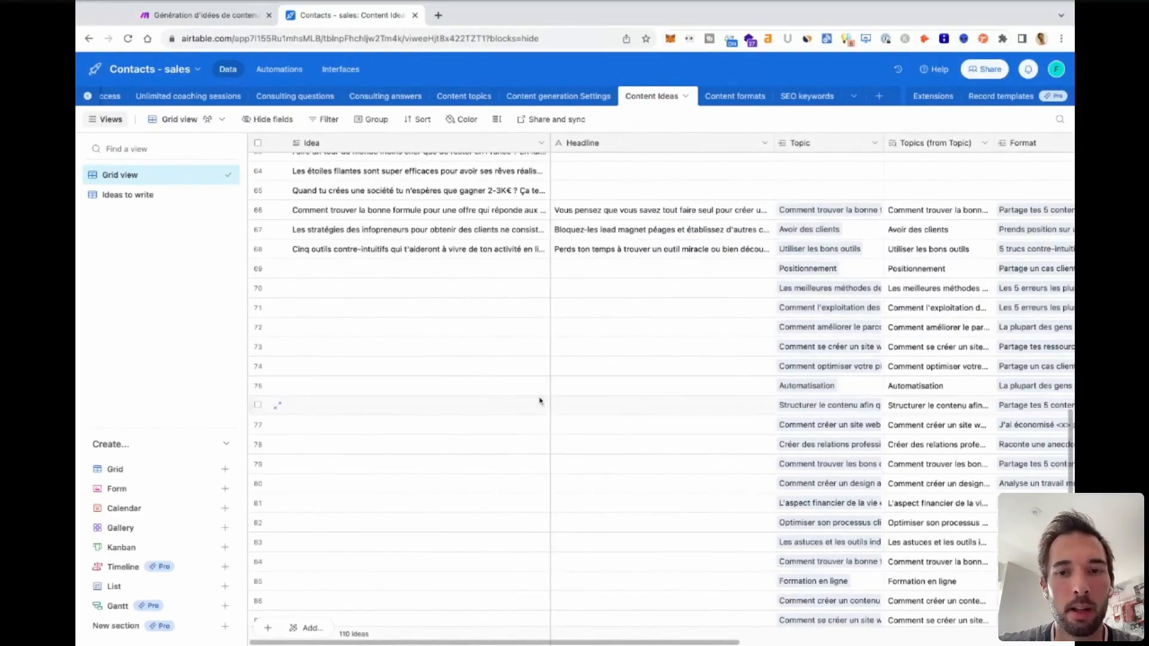
{"action": "scroll", "coordinate": [672, 377], "scroll_direction": "down", "scroll_amount": 10}
{"action": "scroll", "coordinate": [672, 376], "scroll_direction": "up", "scroll_amount": 15}
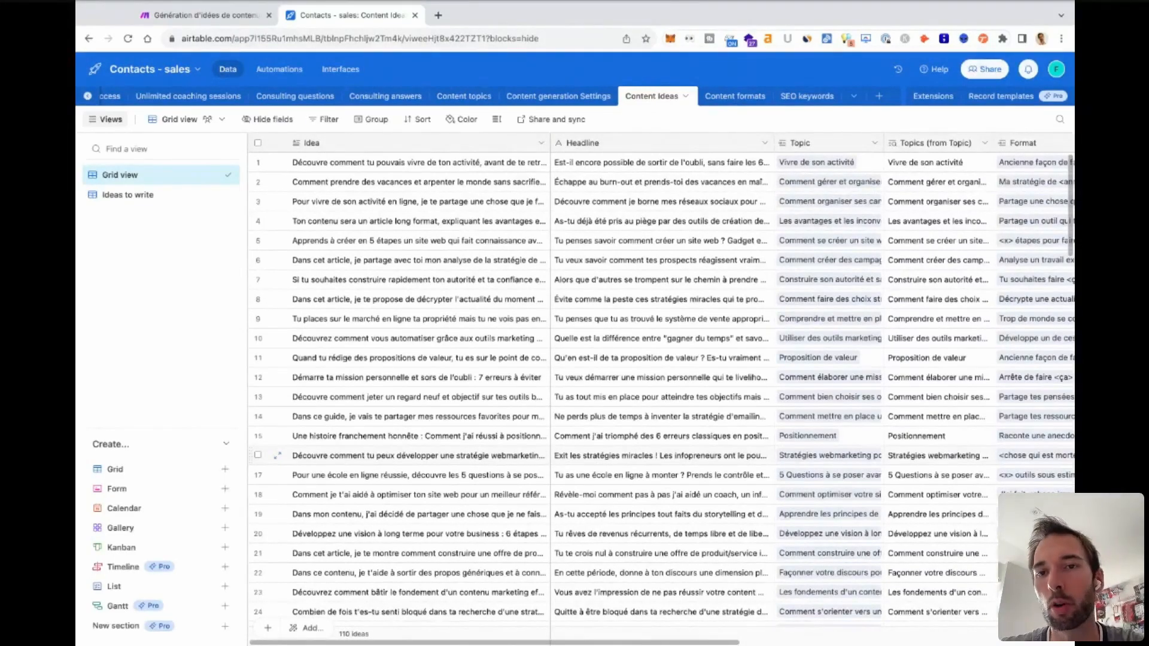
Read through the Idea list down to the standalone ideas in rows 104 to 110.
{"action": "scroll", "coordinate": [535, 379], "scroll_direction": "down", "scroll_amount": 2}
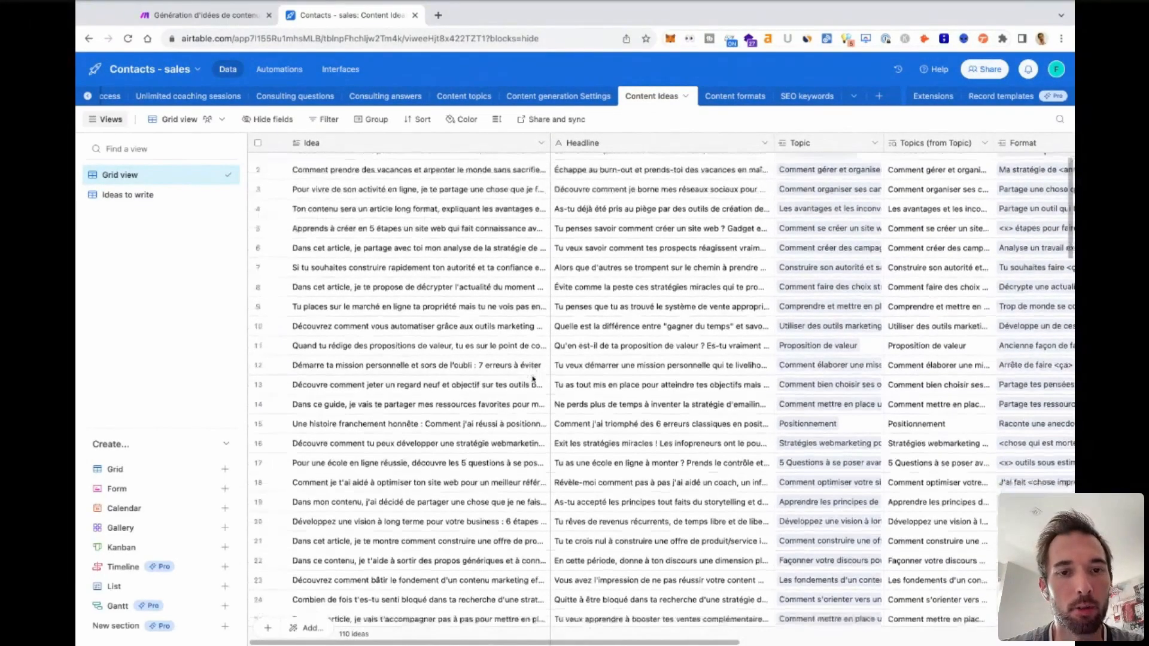
{"action": "scroll", "coordinate": [533, 380], "scroll_direction": "down", "scroll_amount": 2}
{"action": "scroll", "coordinate": [532, 381], "scroll_direction": "up", "scroll_amount": 3}
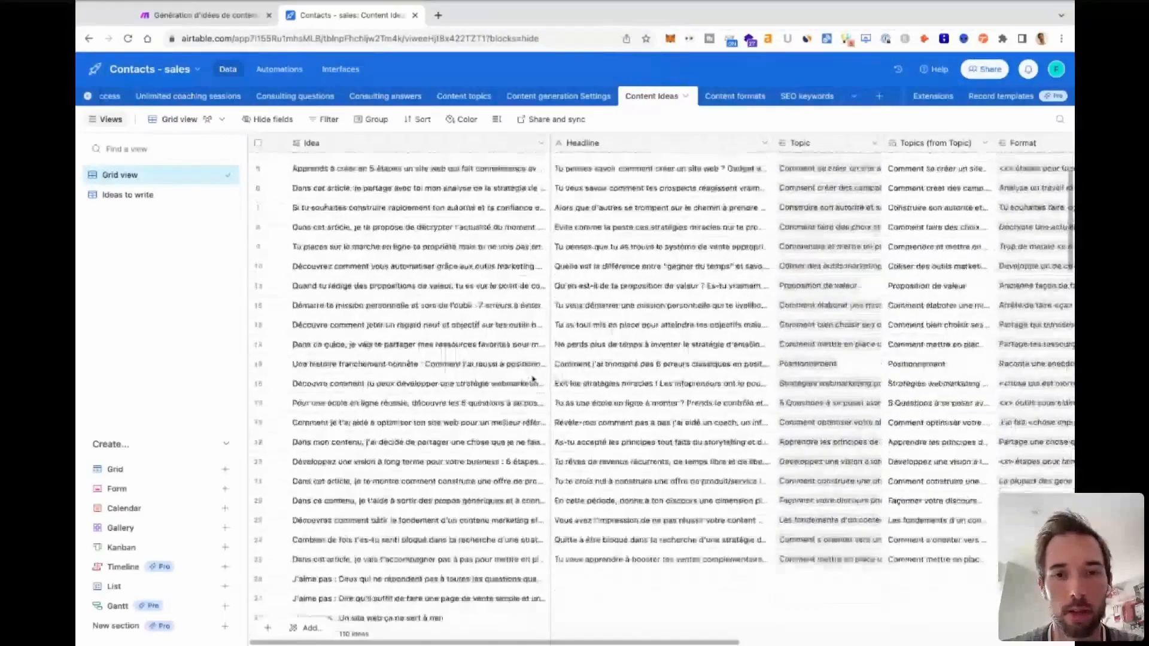
{"action": "scroll", "coordinate": [496, 366], "scroll_direction": "down", "scroll_amount": 20}
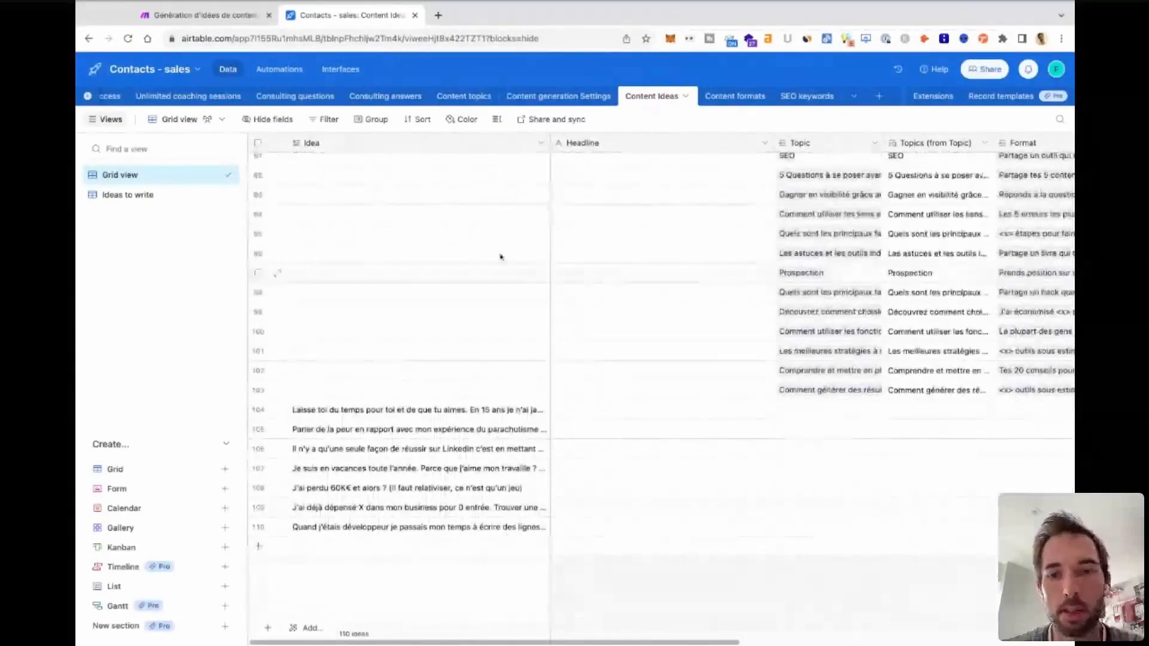
Check the Date, Post date and State fields of the content ideas, ending with the records in rows 91 to 110.
{"action": "scroll", "coordinate": [497, 507], "scroll_direction": "up", "scroll_amount": 1}
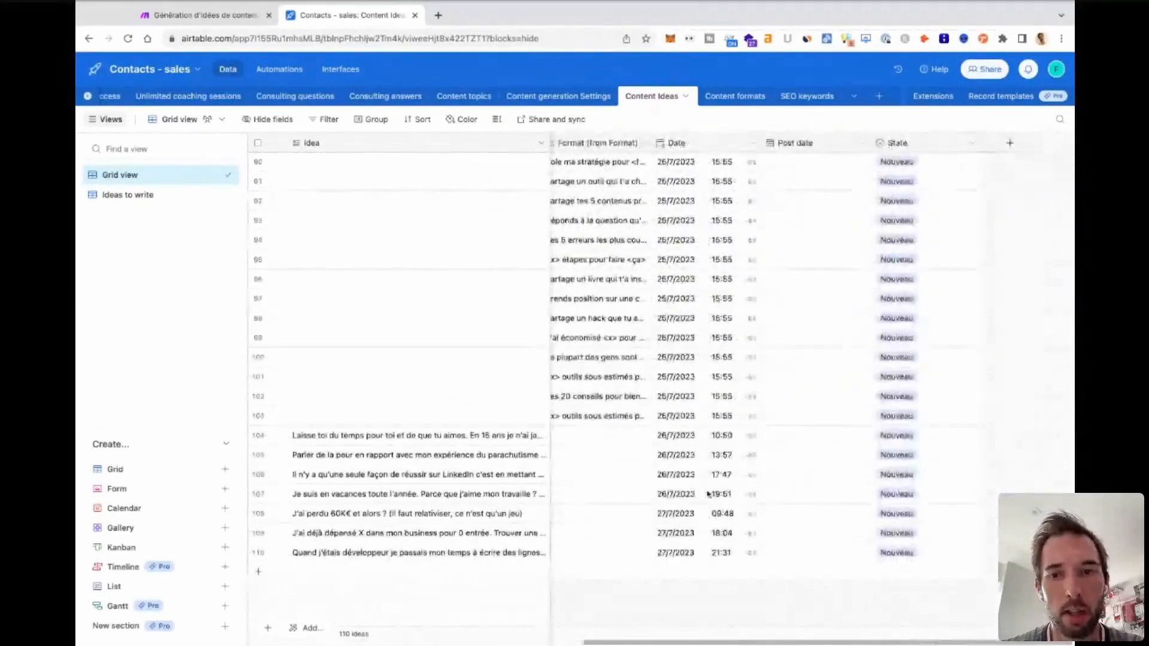
{"action": "scroll", "coordinate": [667, 545], "scroll_direction": "right", "scroll_amount": 5}
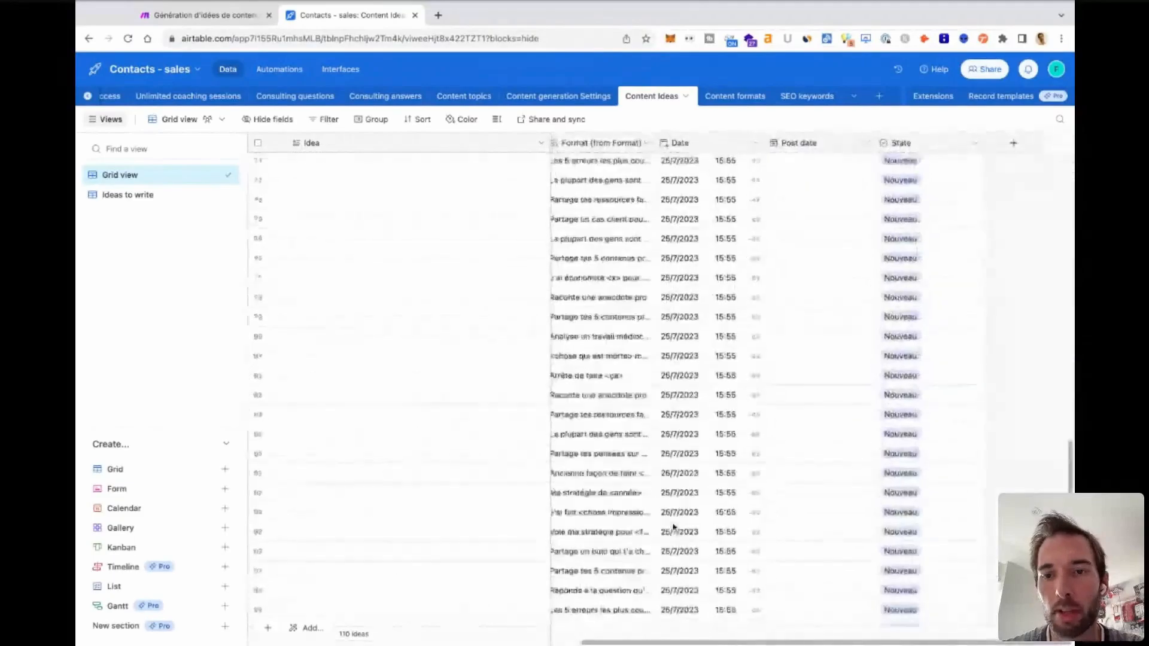
{"action": "scroll", "coordinate": [901, 391], "scroll_direction": "up", "scroll_amount": 20}
{"action": "scroll", "coordinate": [901, 390], "scroll_direction": "down", "scroll_amount": 15}
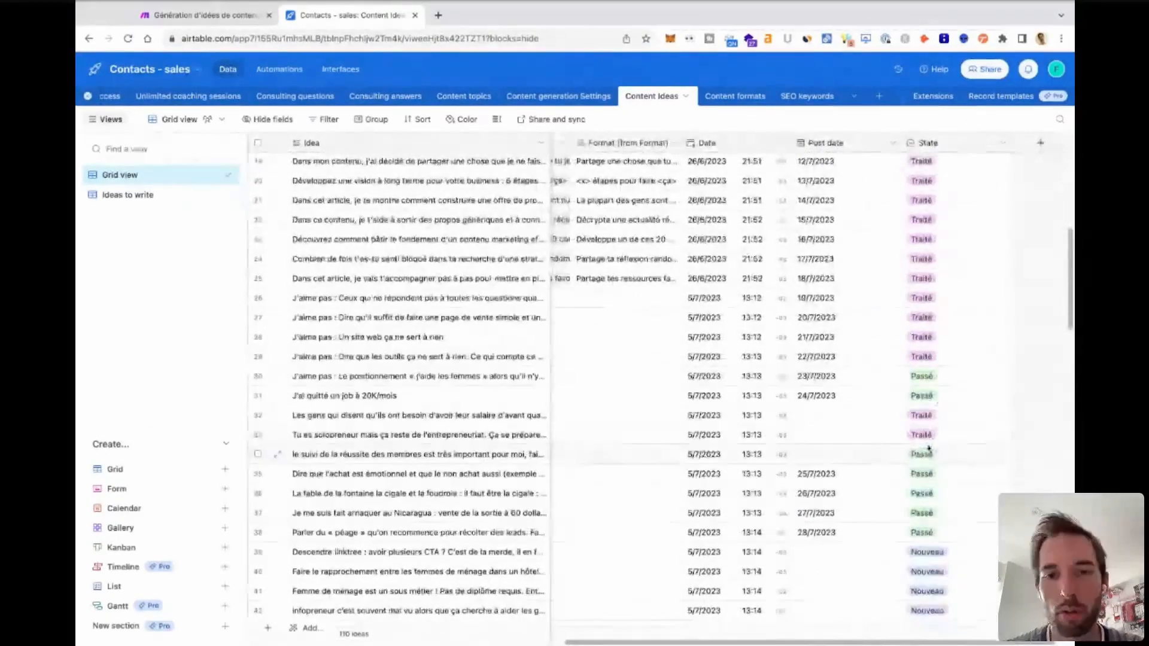
{"action": "scroll", "coordinate": [916, 419], "scroll_direction": "left", "scroll_amount": 5}
{"action": "scroll", "coordinate": [929, 451], "scroll_direction": "down", "scroll_amount": 5}
{"action": "scroll", "coordinate": [929, 450], "scroll_direction": "right", "scroll_amount": 4}
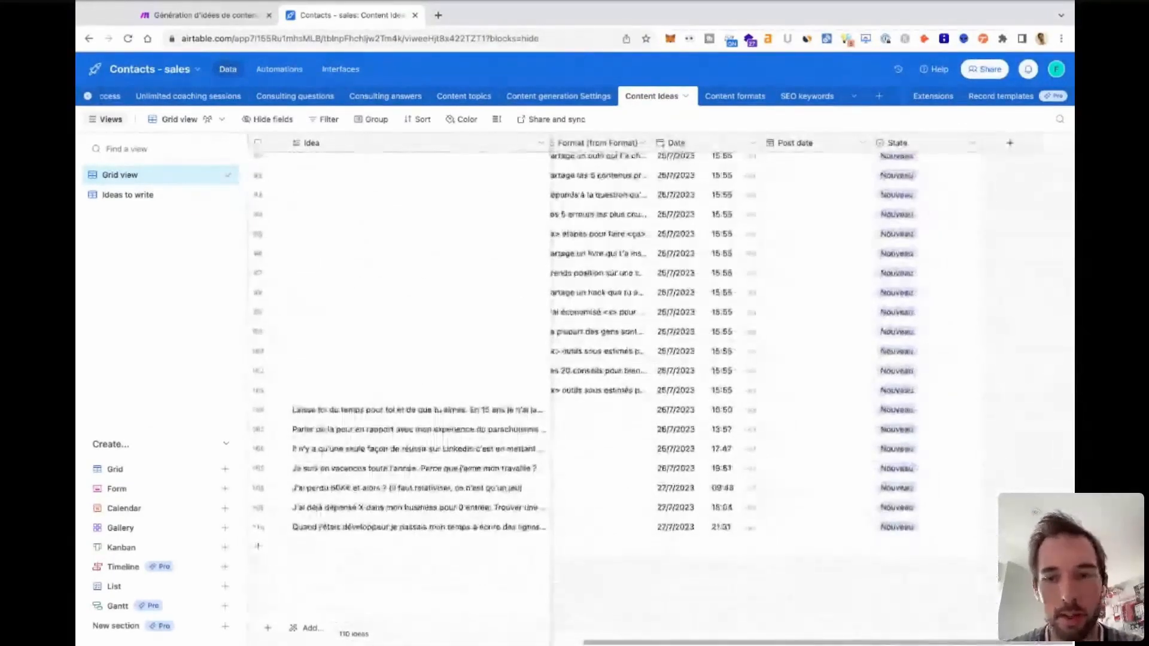
{"action": "scroll", "coordinate": [784, 408], "scroll_direction": "left", "scroll_amount": 5}
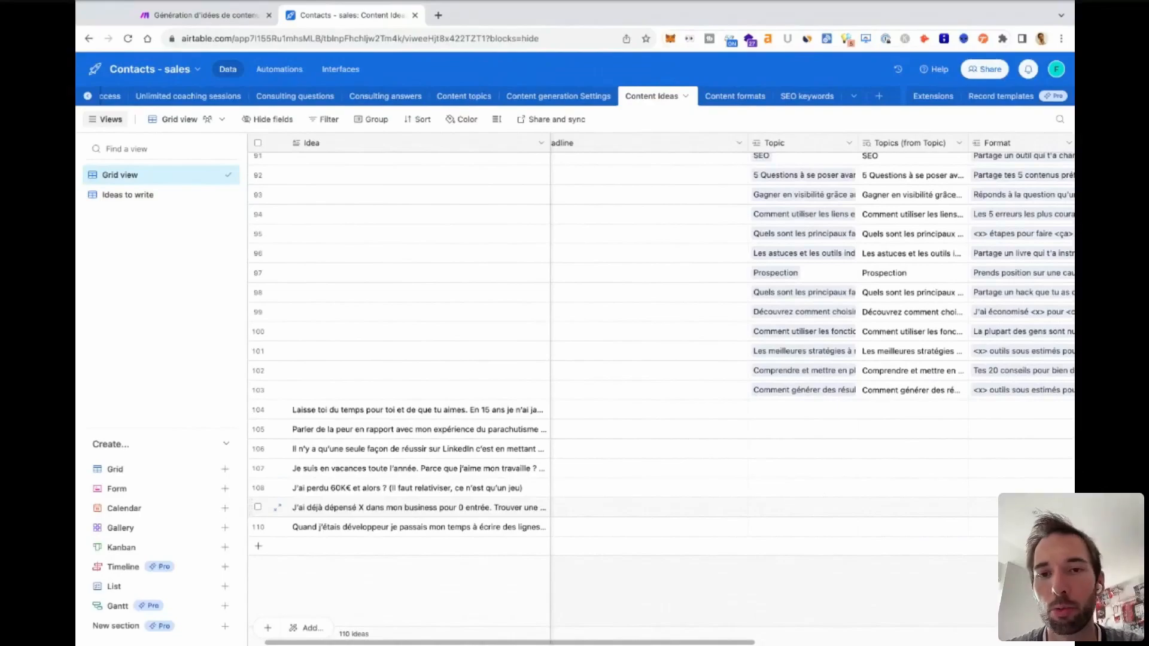
{"action": "scroll", "coordinate": [910, 399], "scroll_direction": "right", "scroll_amount": 5}
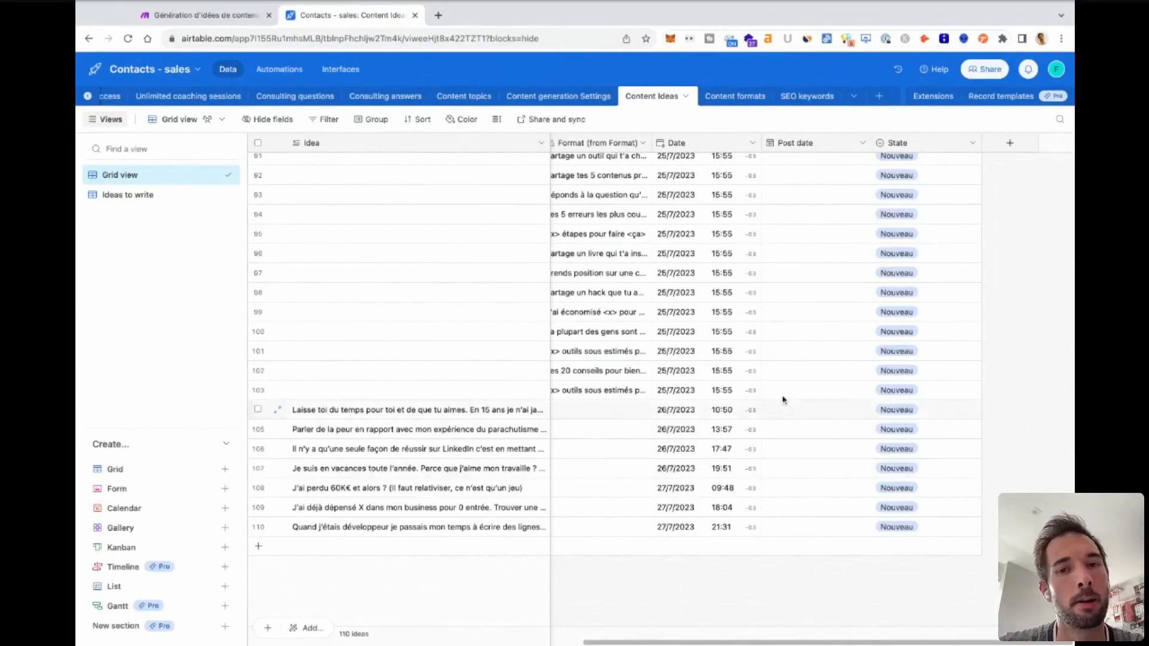
Review the Post date and State of the earlier content ideas, including rows 1 to 48, alongside their formats.
{"action": "scroll", "coordinate": [732, 400], "scroll_direction": "left", "scroll_amount": 1}
{"action": "scroll", "coordinate": [731, 400], "scroll_direction": "left", "scroll_amount": 10}
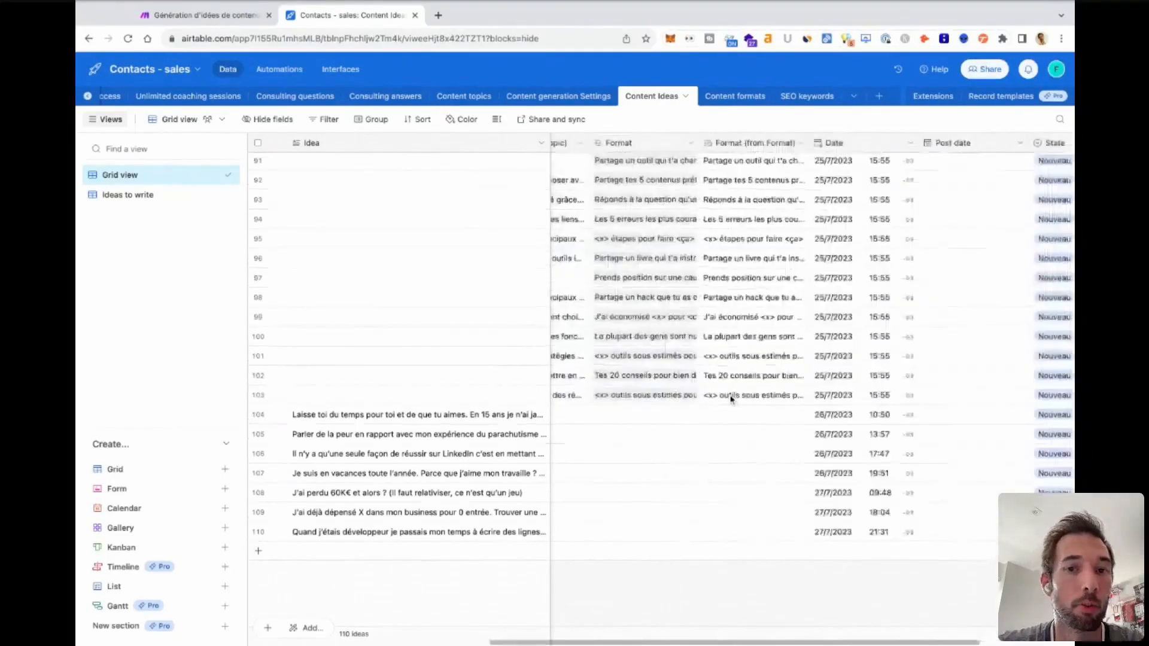
{"action": "scroll", "coordinate": [731, 399], "scroll_direction": "up", "scroll_amount": 15}
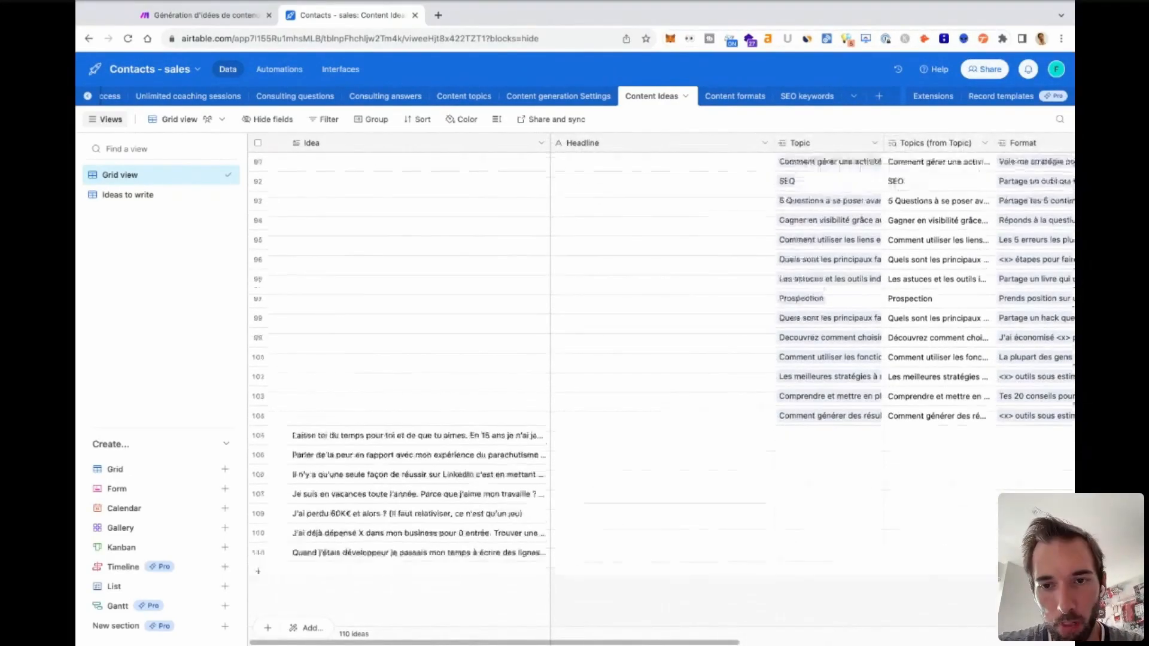
{"action": "scroll", "coordinate": [833, 340], "scroll_direction": "up", "scroll_amount": 10}
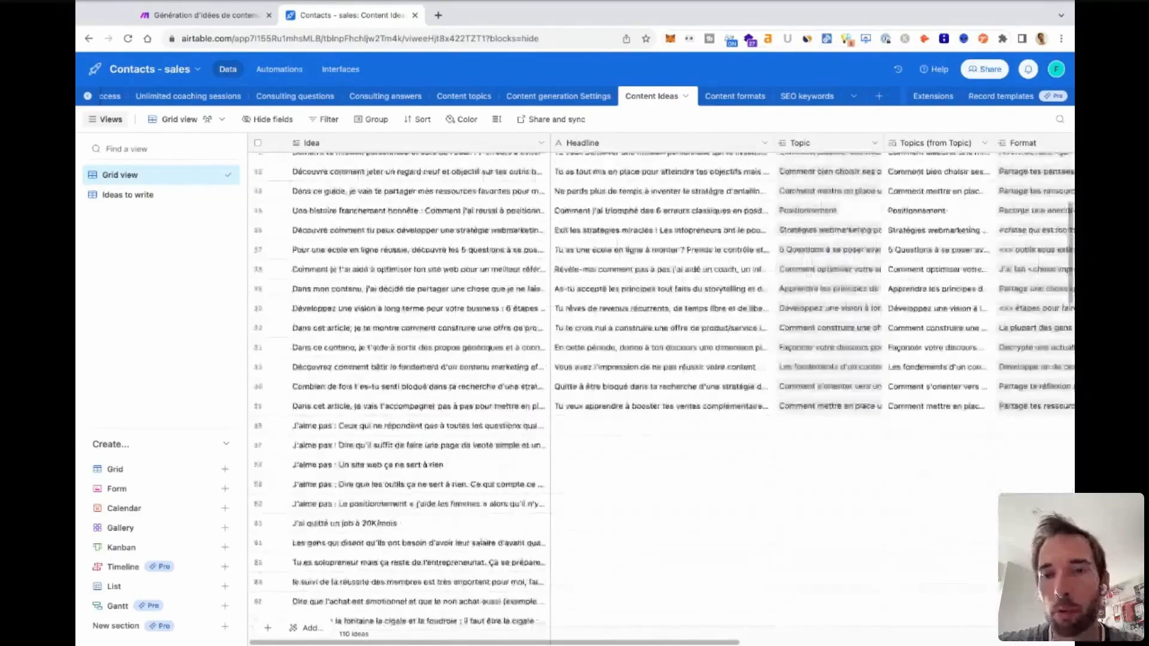
{"action": "scroll", "coordinate": [833, 340], "scroll_direction": "right", "scroll_amount": 8}
{"action": "scroll", "coordinate": [834, 340], "scroll_direction": "right", "scroll_amount": 2}
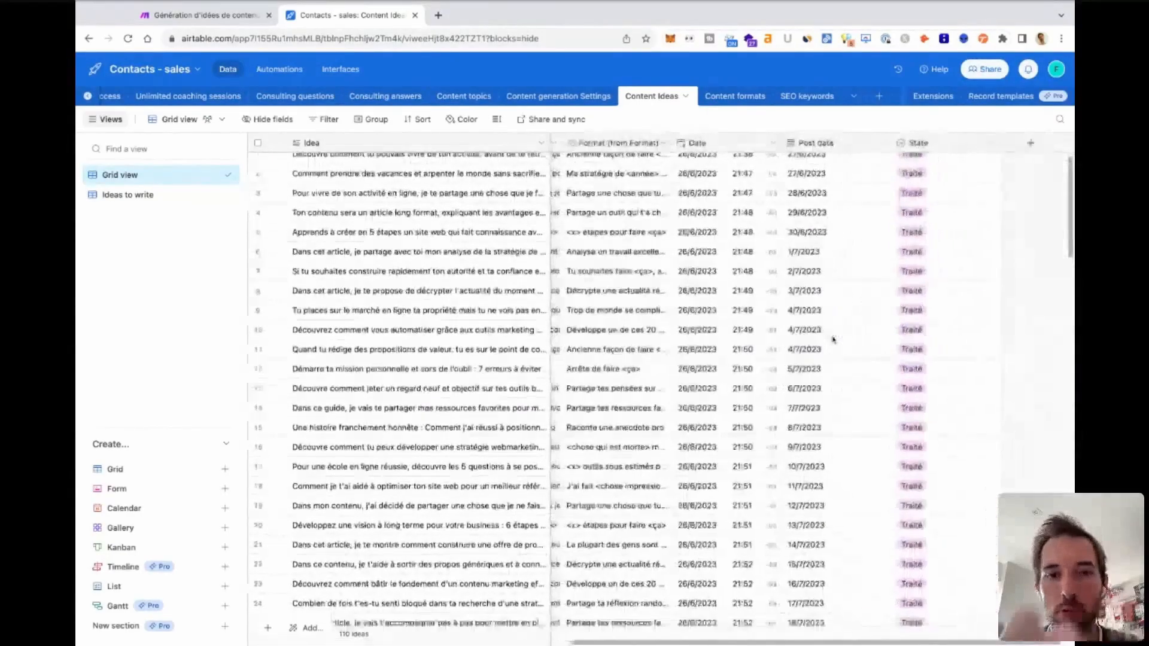
{"action": "scroll", "coordinate": [833, 339], "scroll_direction": "left", "scroll_amount": 3}
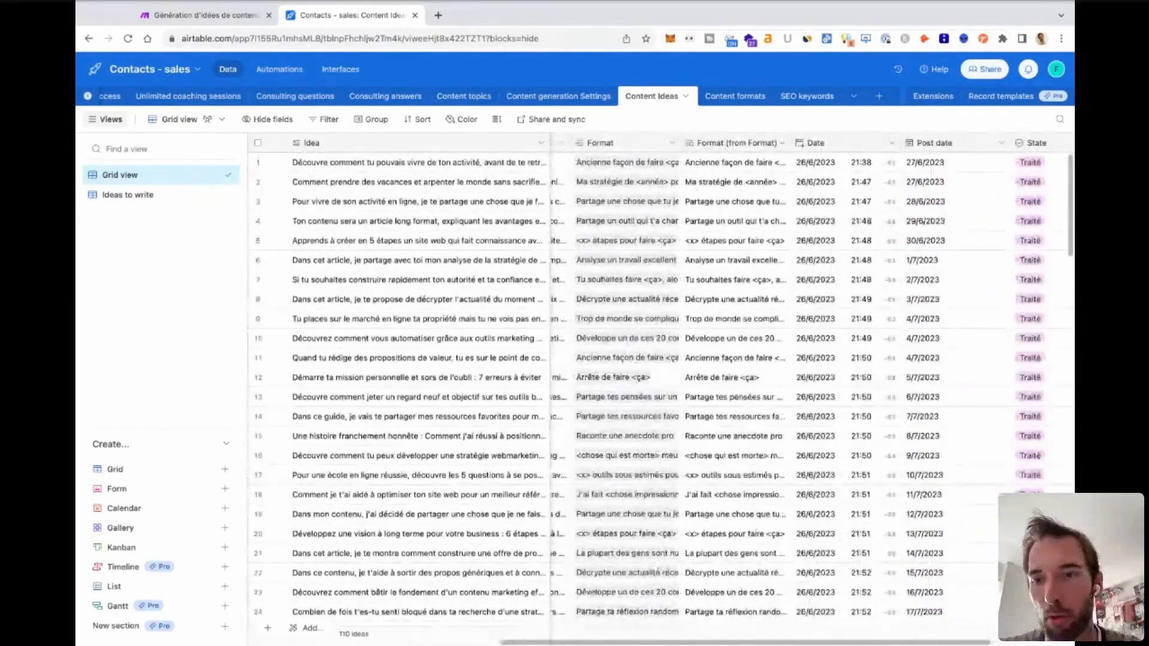
{"action": "scroll", "coordinate": [1032, 363], "scroll_direction": "down", "scroll_amount": 10}
{"action": "scroll", "coordinate": [1031, 363], "scroll_direction": "up", "scroll_amount": 10}
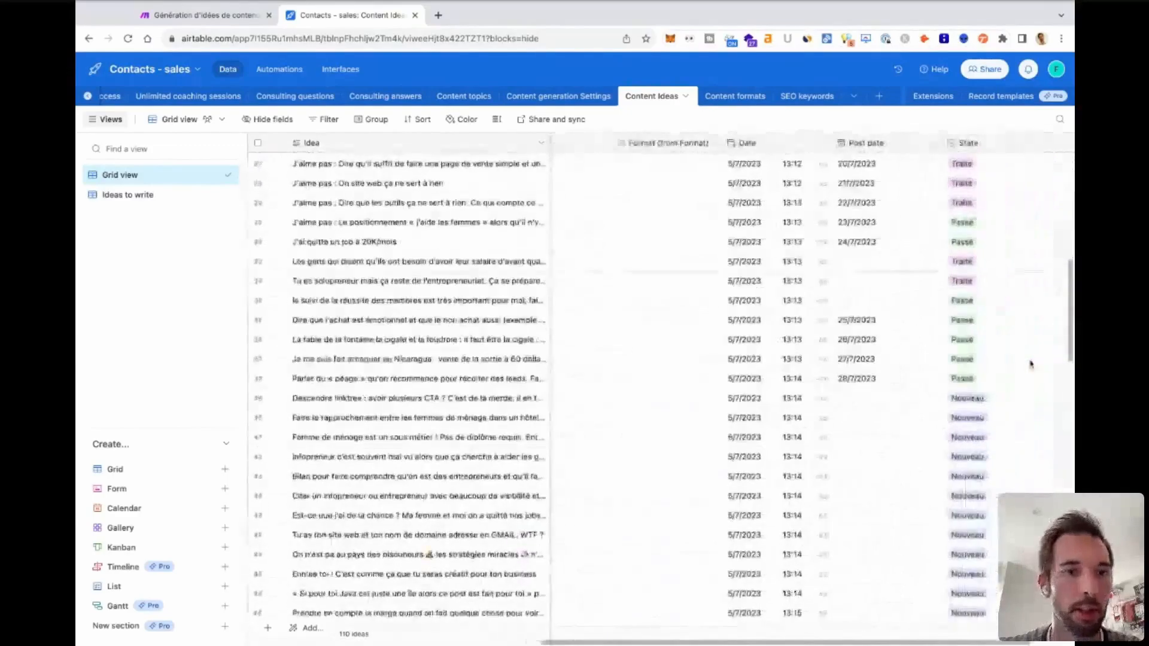
{"action": "scroll", "coordinate": [764, 457], "scroll_direction": "left", "scroll_amount": 10}
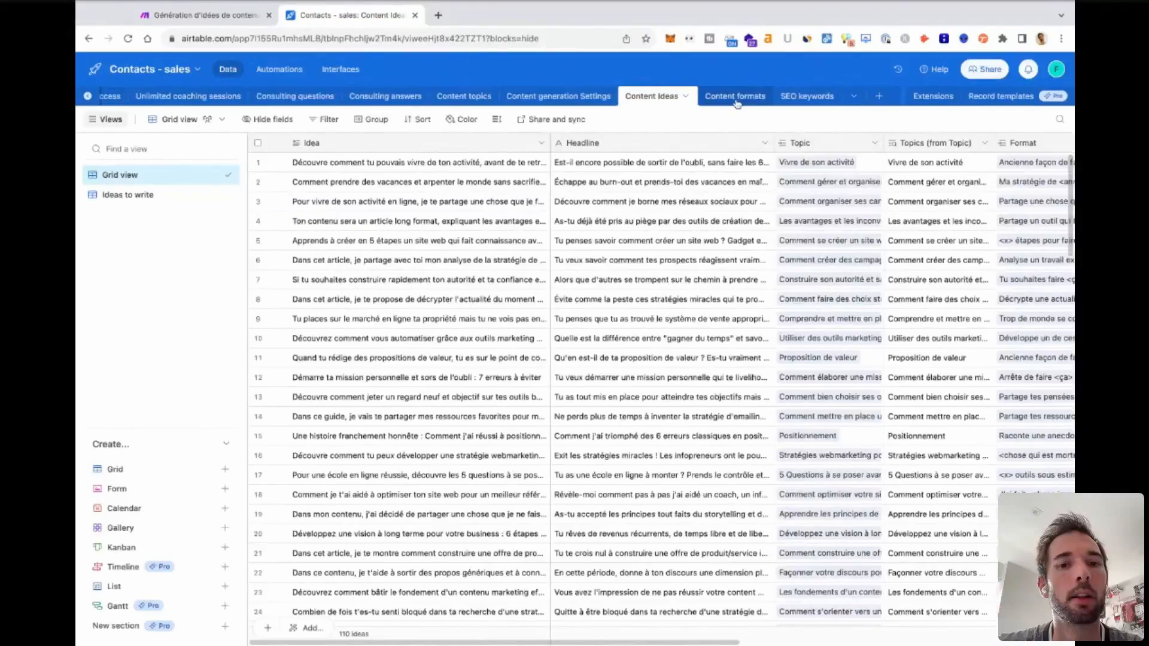
Browse the Idea and Headline fields once more from the first record to the last.
{"action": "scroll", "coordinate": [526, 527], "scroll_direction": "down", "scroll_amount": 10}
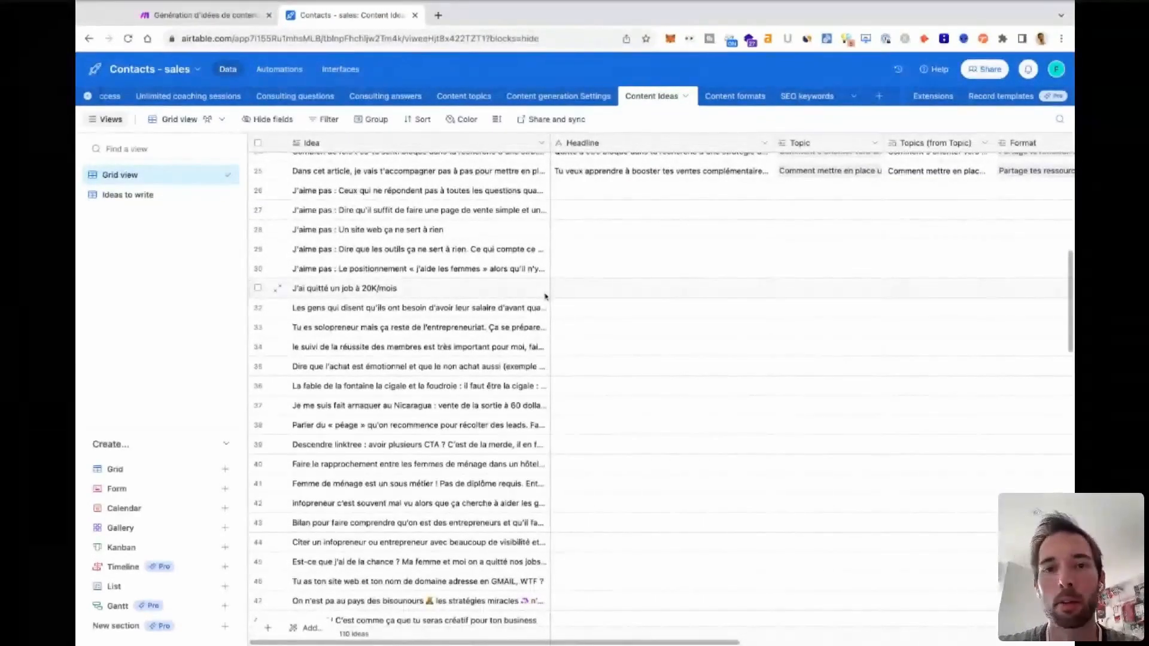
{"action": "scroll", "coordinate": [544, 296], "scroll_direction": "up", "scroll_amount": 10}
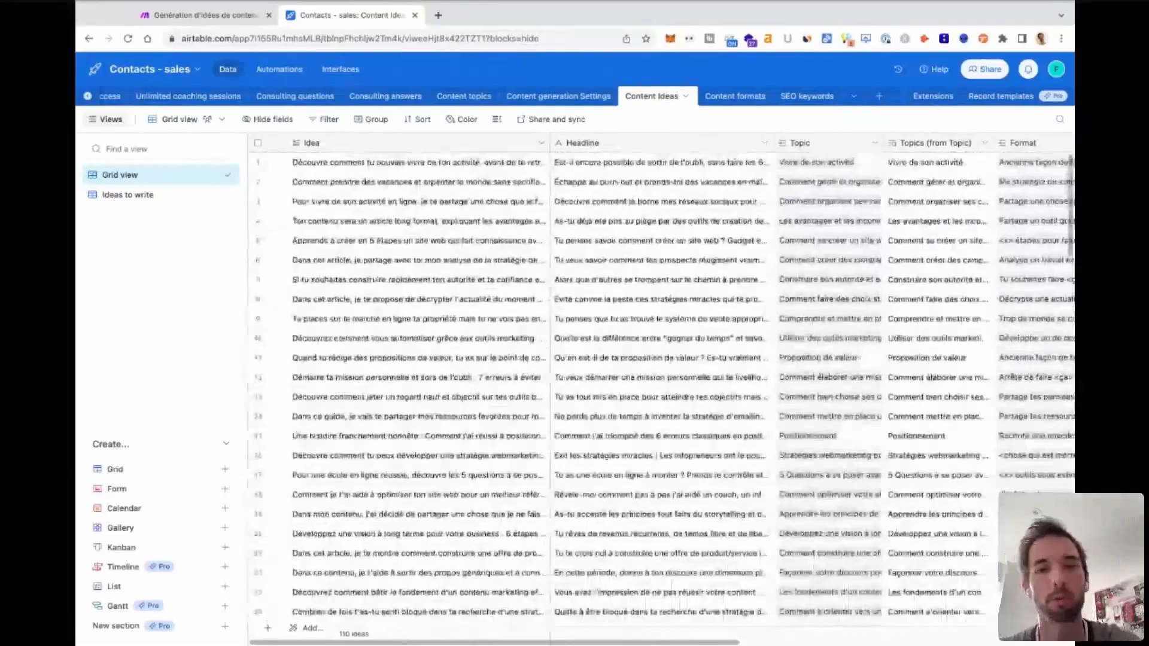
{"action": "scroll", "coordinate": [616, 381], "scroll_direction": "down", "scroll_amount": 4}
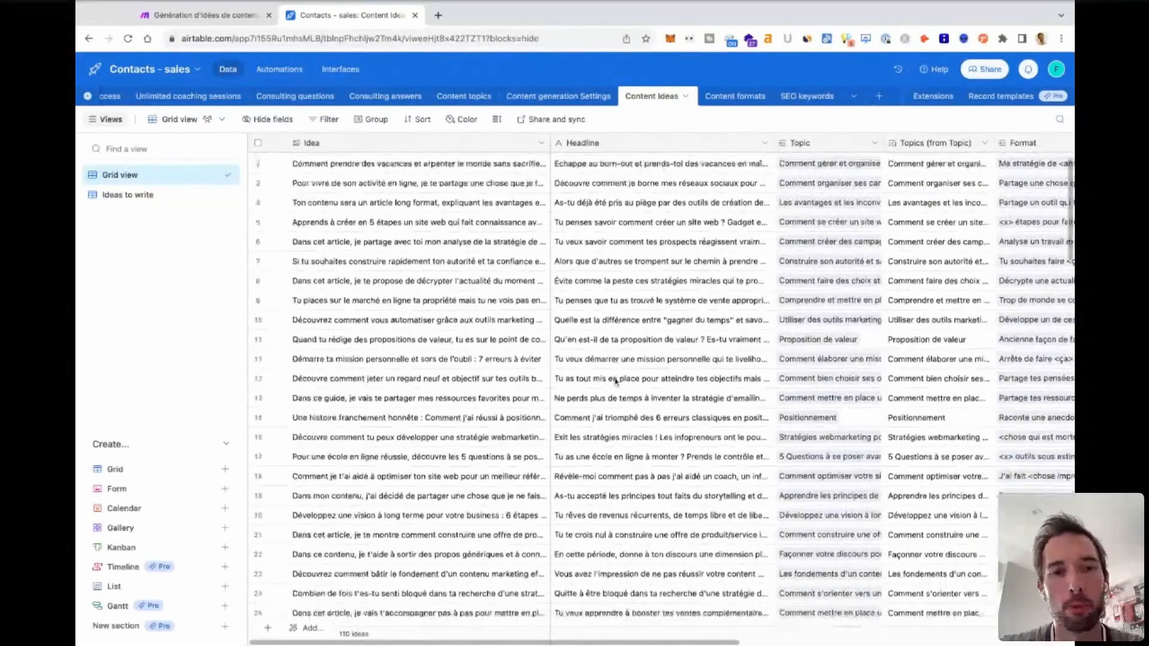
{"action": "scroll", "coordinate": [617, 381], "scroll_direction": "down", "scroll_amount": 10}
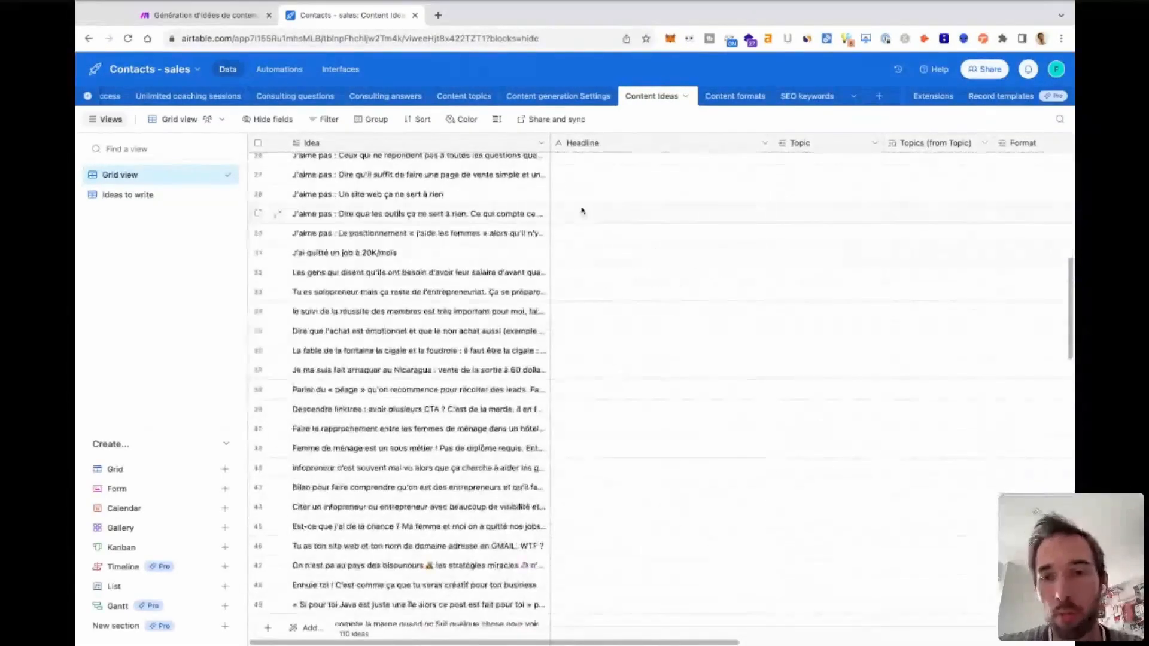
{"action": "scroll", "coordinate": [565, 259], "scroll_direction": "up", "scroll_amount": 20}
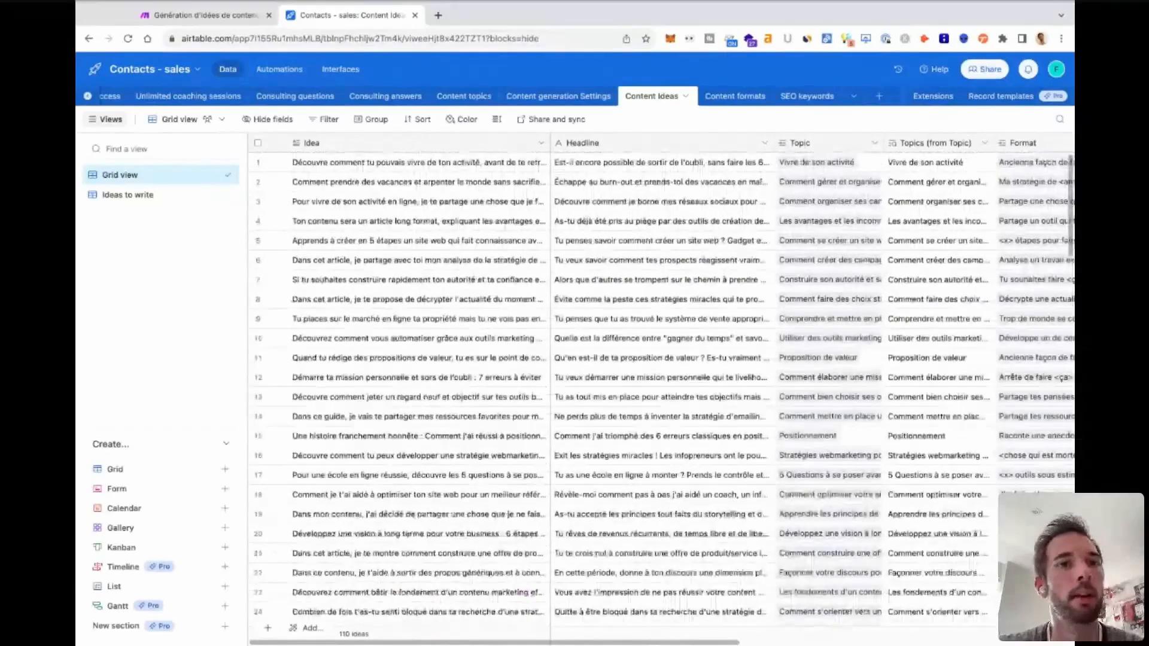
{"action": "scroll", "coordinate": [570, 410], "scroll_direction": "down", "scroll_amount": 20}
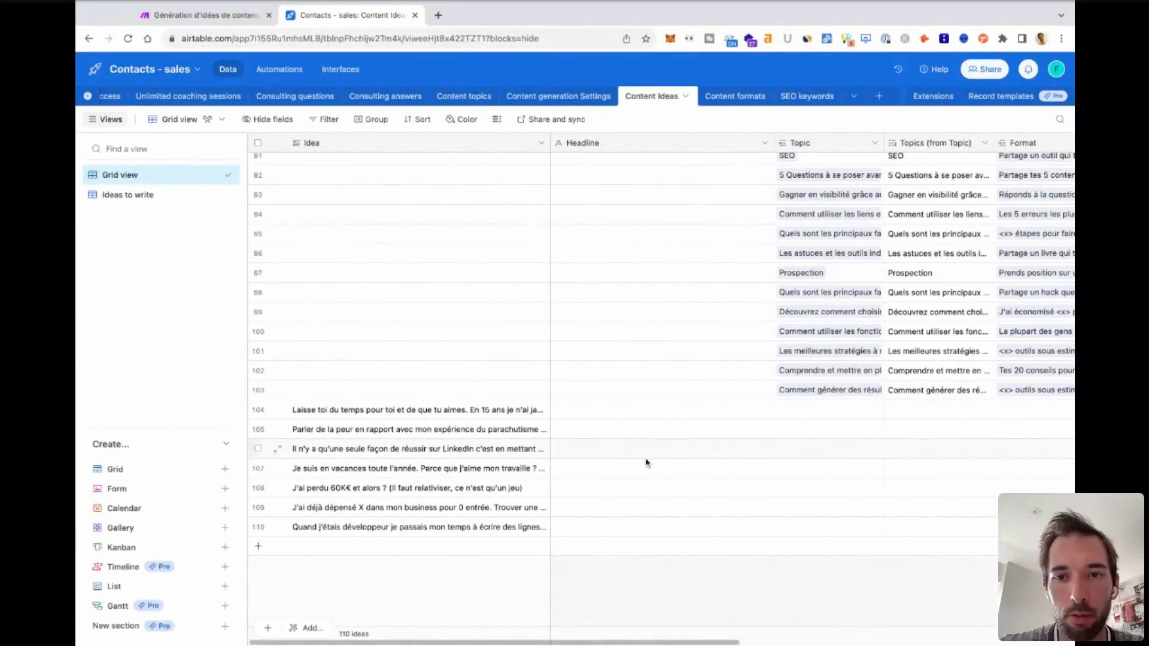
Switch to Make and open the Génération d'idées de contenus scenario from the Création contenu folder of the scenario list.
{"action": "left_click", "coordinate": [194, 16]}
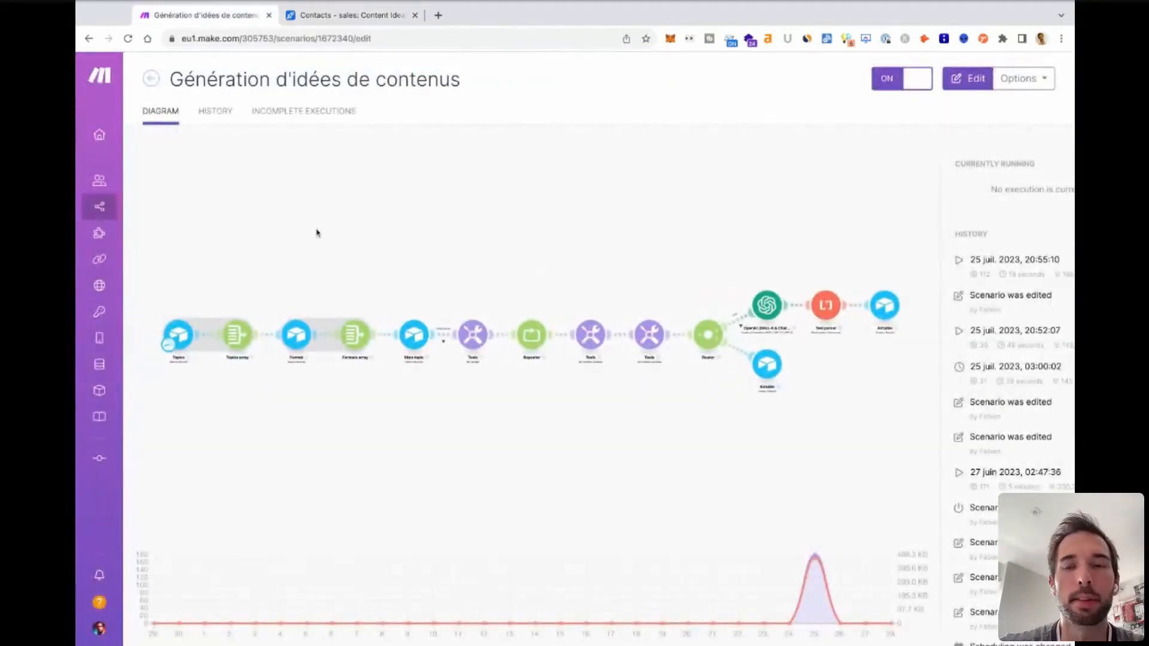
{"action": "mouse_move", "coordinate": [100, 217]}
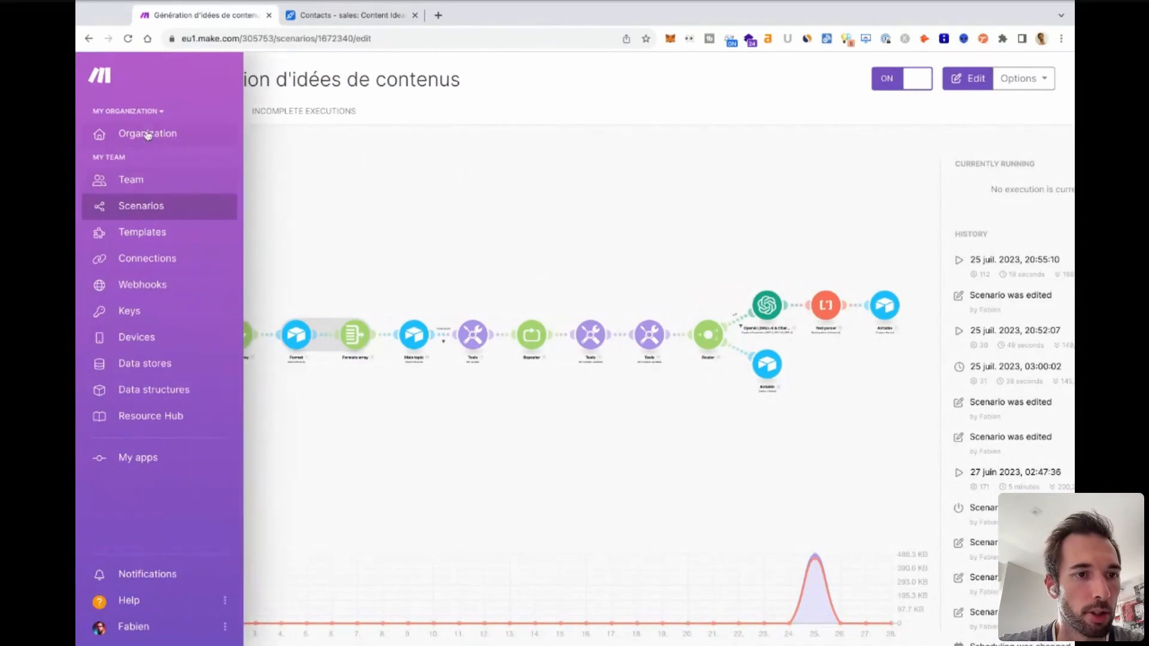
{"action": "left_click", "coordinate": [134, 204]}
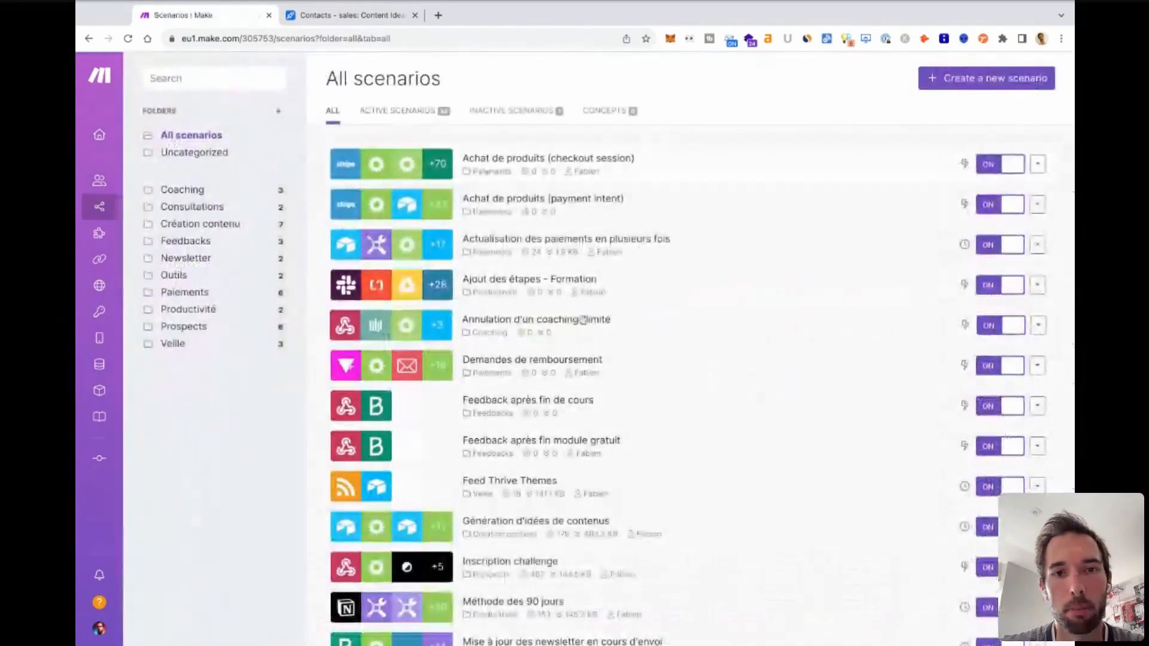
{"action": "scroll", "coordinate": [582, 320], "scroll_direction": "down", "scroll_amount": 20}
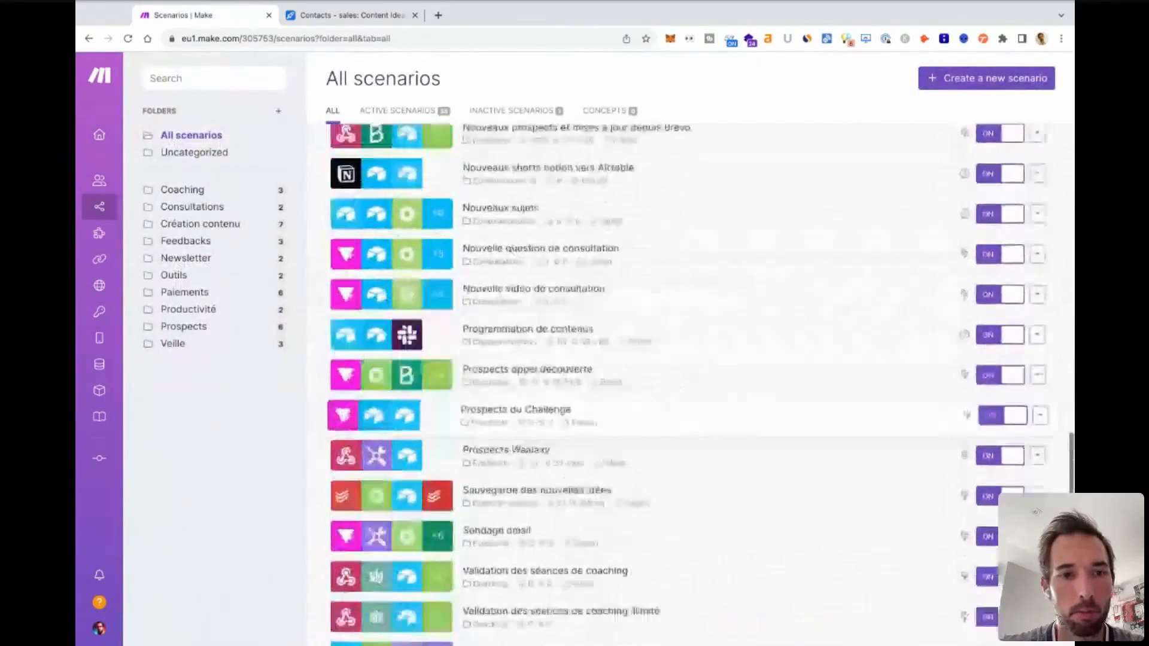
{"action": "scroll", "coordinate": [582, 320], "scroll_direction": "up", "scroll_amount": 15}
{"action": "scroll", "coordinate": [583, 321], "scroll_direction": "down", "scroll_amount": 16}
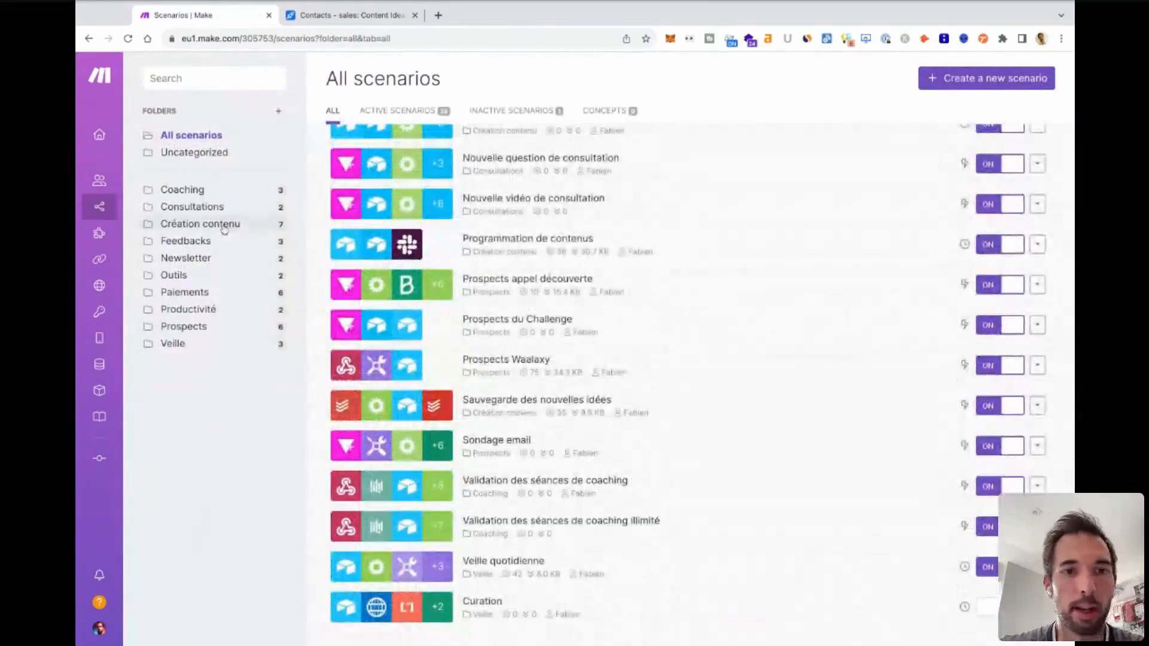
{"action": "left_click", "coordinate": [223, 226]}
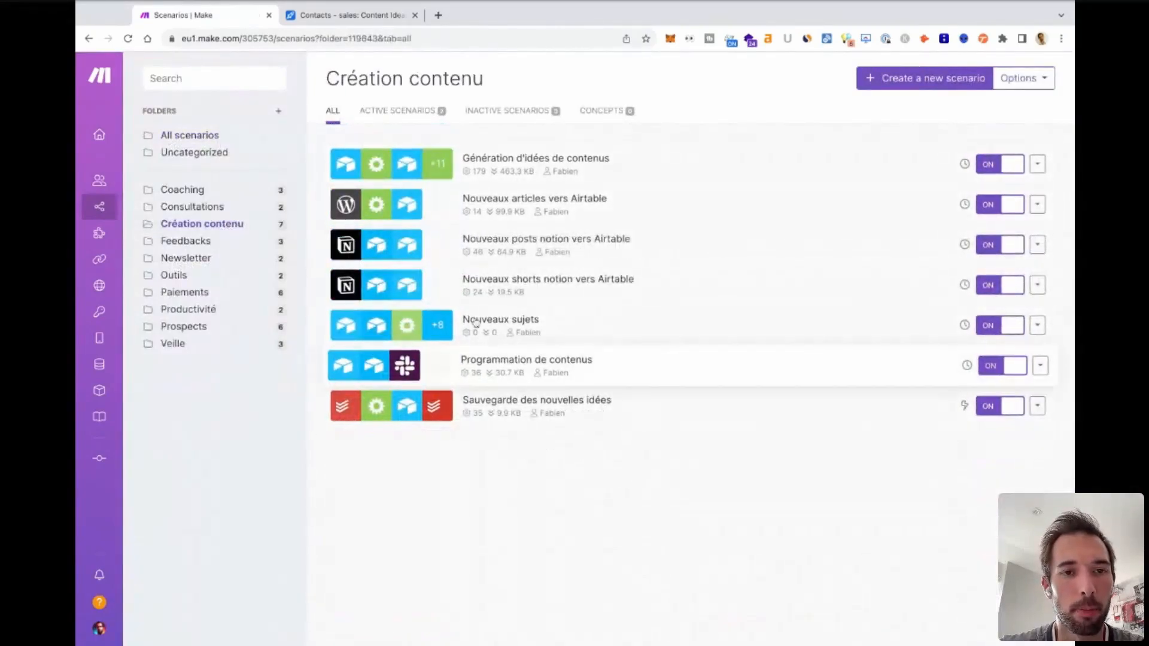
{"action": "left_click", "coordinate": [518, 162]}
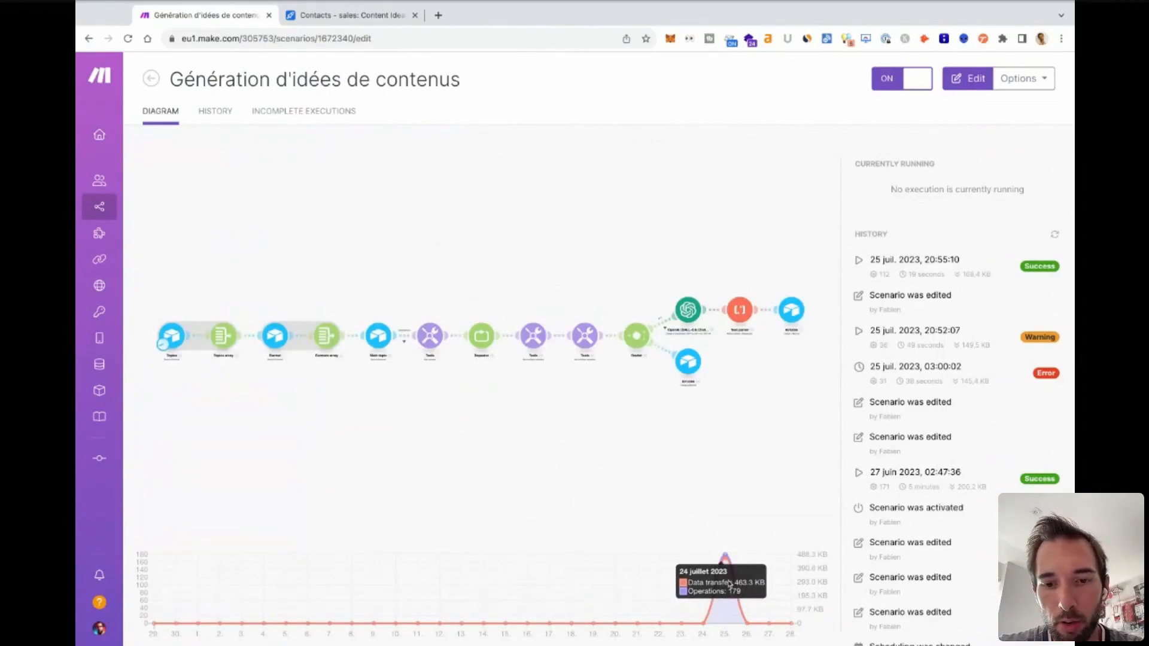
Review the scenario's operations graph and run history, and open its diagram in the editor.
{"action": "mouse_move", "coordinate": [723, 559]}
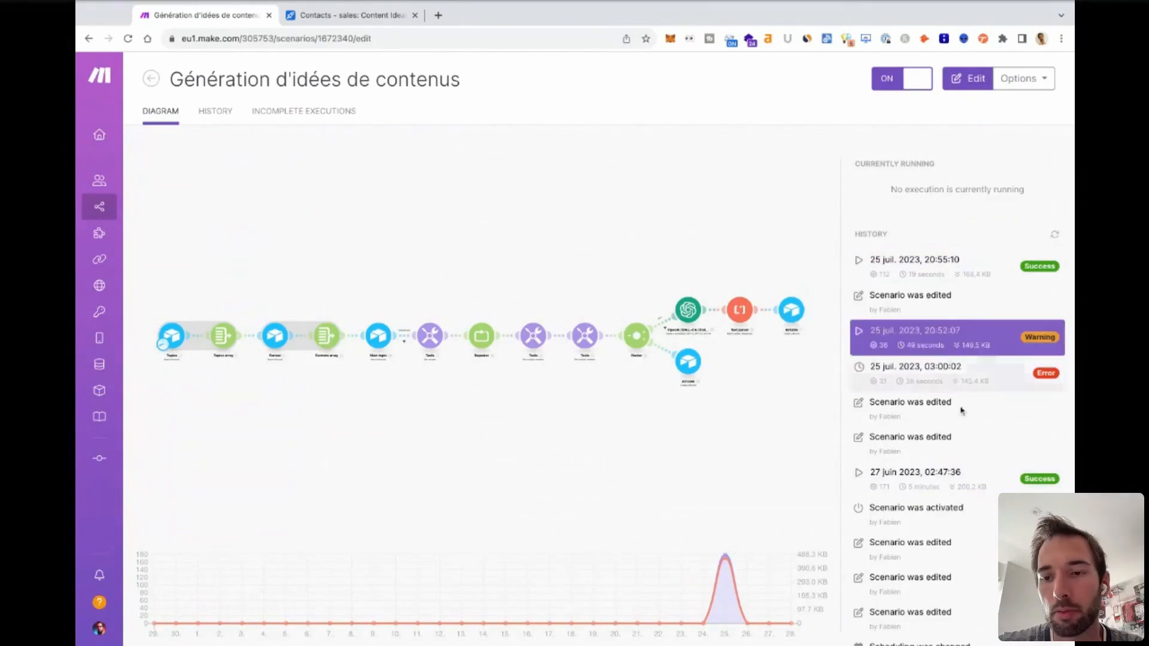
{"action": "scroll", "coordinate": [959, 473], "scroll_direction": "down", "scroll_amount": 5}
{"action": "scroll", "coordinate": [958, 475], "scroll_direction": "down", "scroll_amount": 5}
{"action": "scroll", "coordinate": [959, 474], "scroll_direction": "up", "scroll_amount": 10}
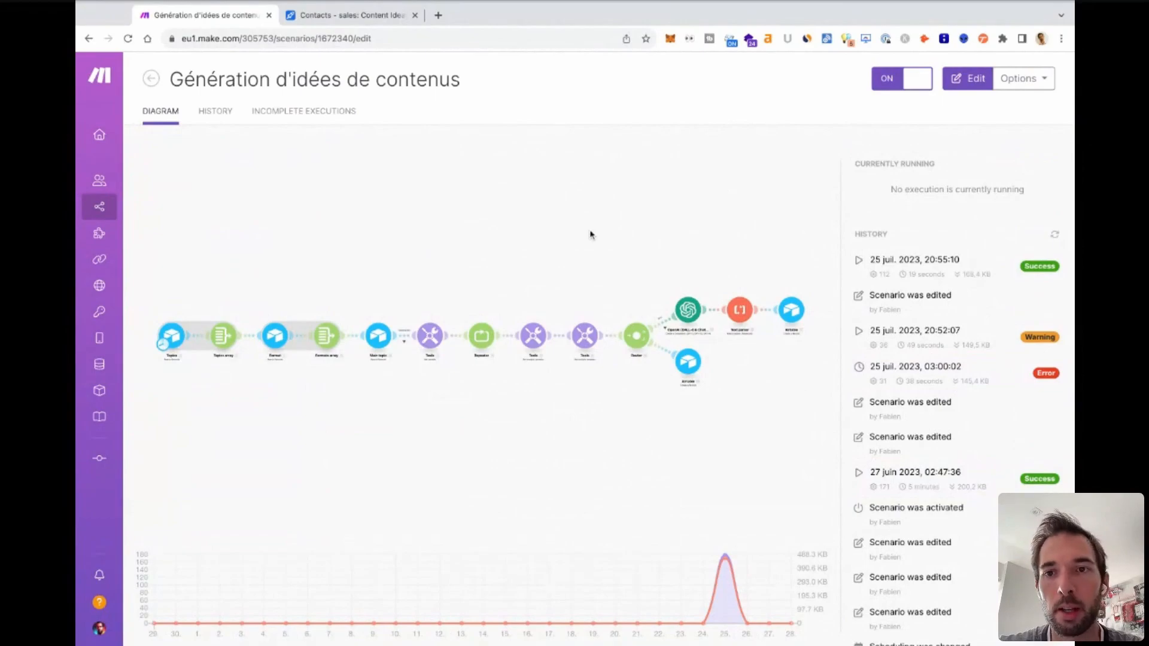
{"action": "left_click", "coordinate": [495, 306]}
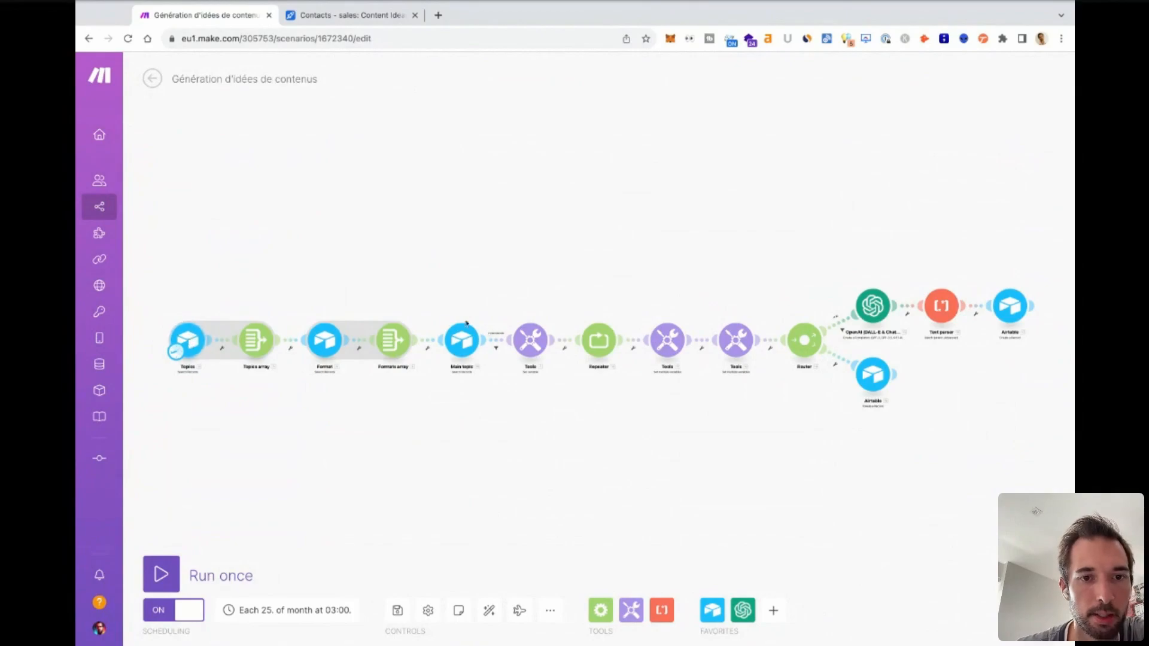
Move the Main topic and Repeater modules above the flow and the first Set multiple variables module below it.
{"action": "left_click_drag", "start_coordinate": [446, 356], "coordinate": [445, 314]}
{"action": "left_click_drag", "start_coordinate": [591, 349], "coordinate": [608, 254]}
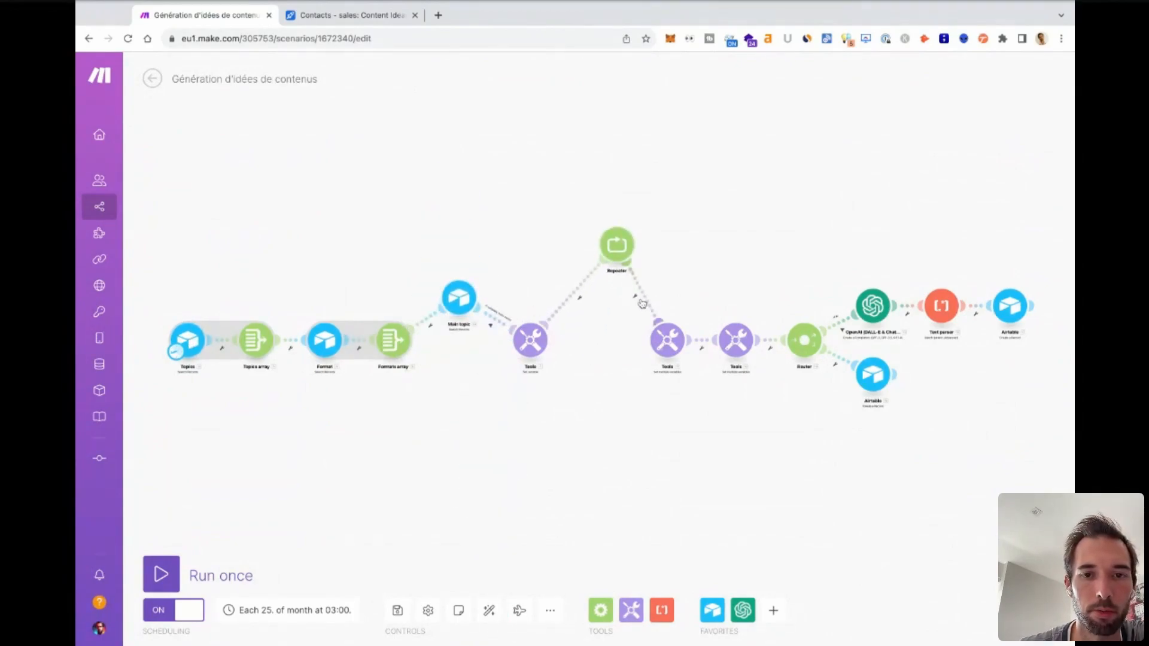
{"action": "left_click_drag", "start_coordinate": [656, 325], "coordinate": [604, 382]}
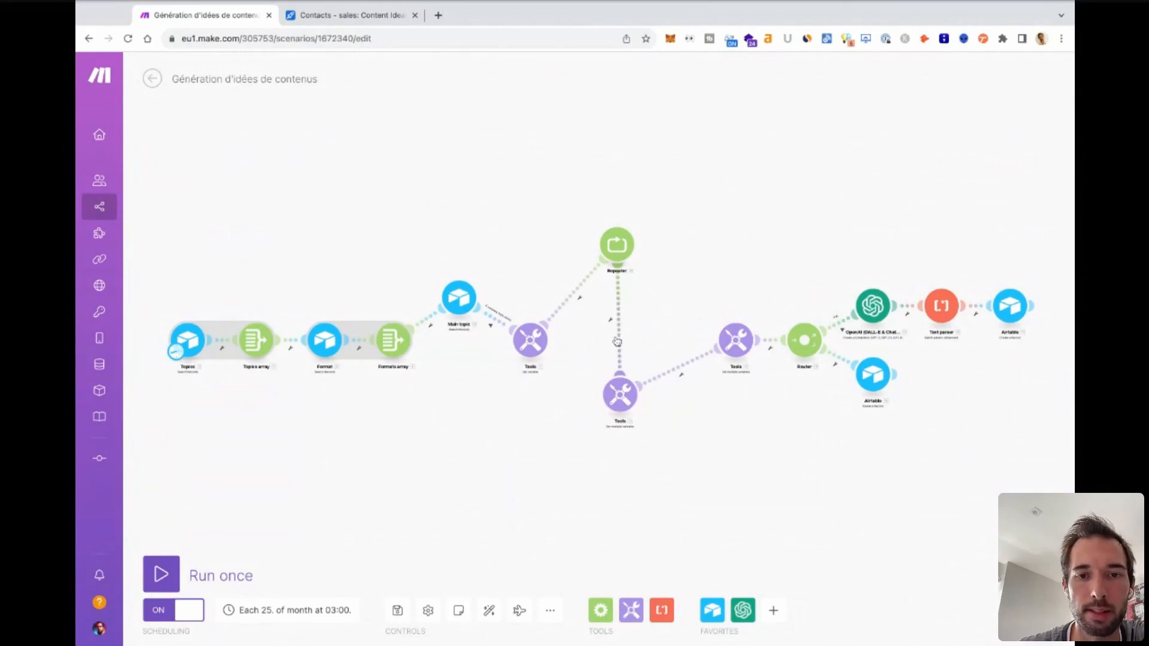
{"action": "left_click", "coordinate": [617, 341]}
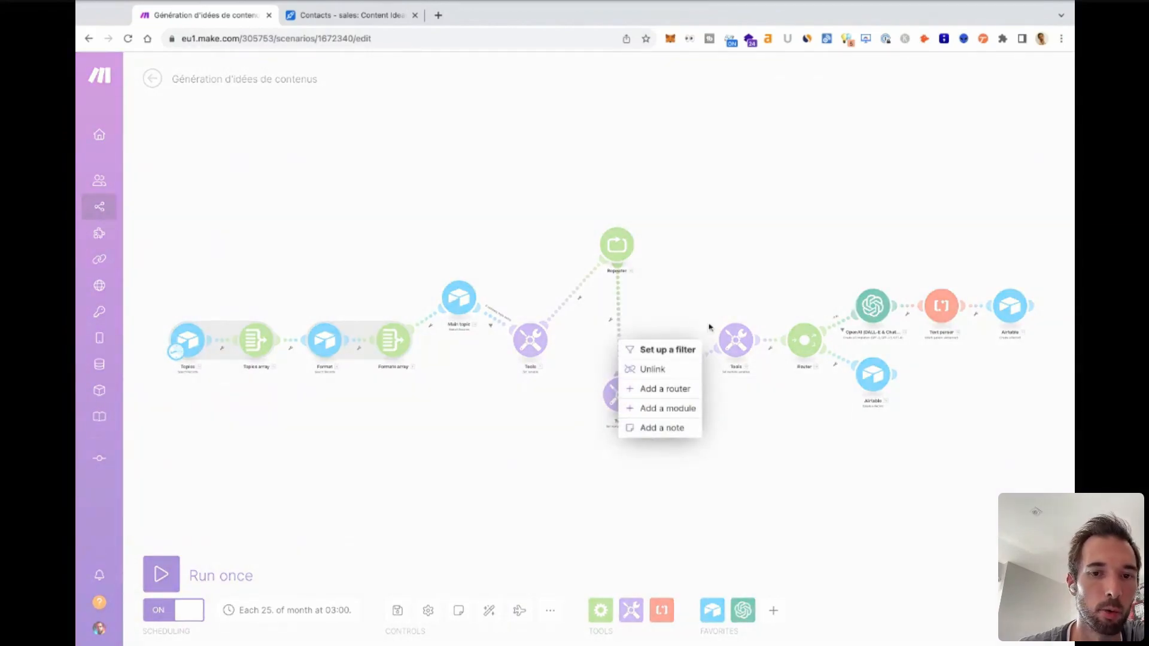
{"action": "left_click", "coordinate": [539, 491]}
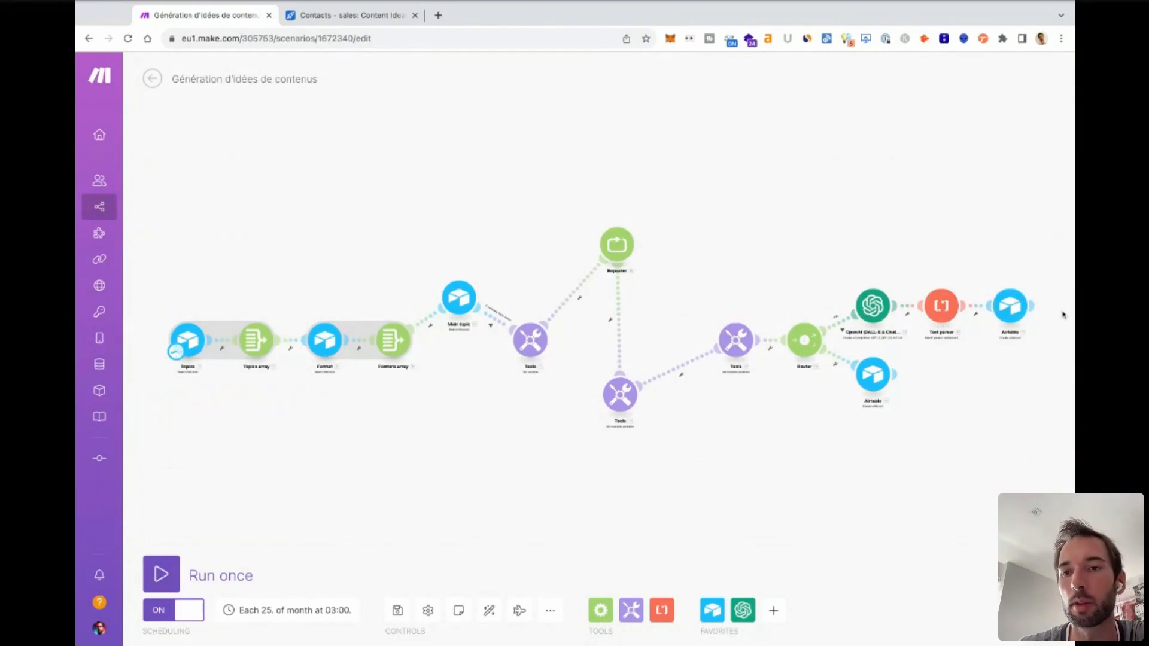
Auto-align all modules of the scenario.
{"action": "left_click", "coordinate": [836, 319]}
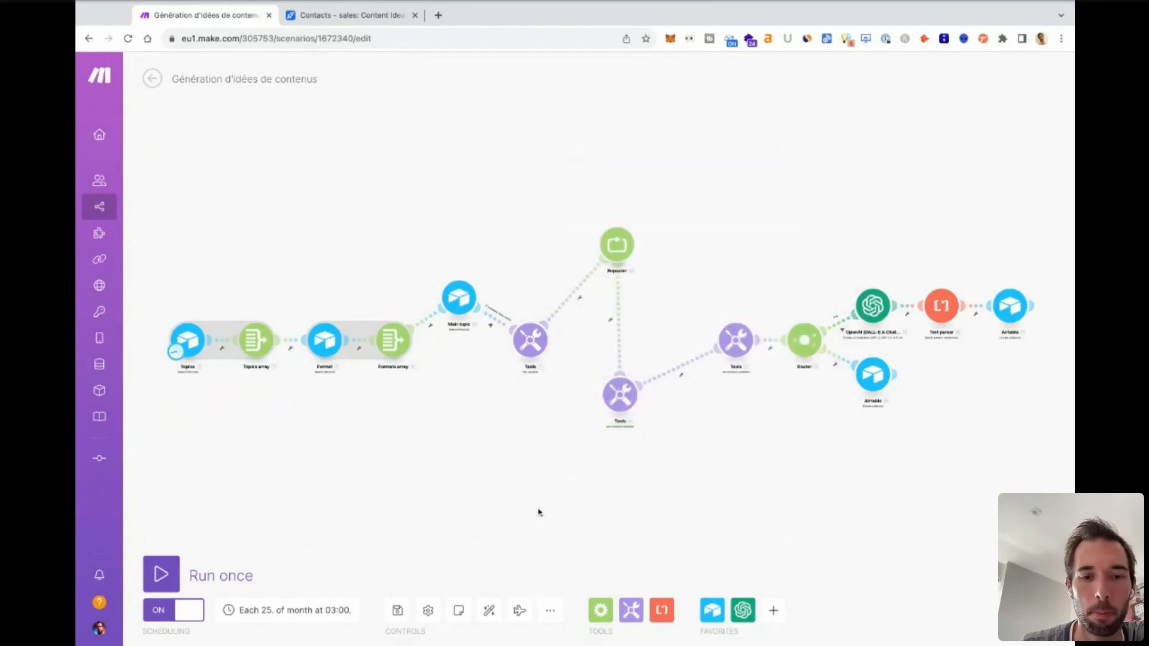
{"action": "left_click", "coordinate": [812, 180]}
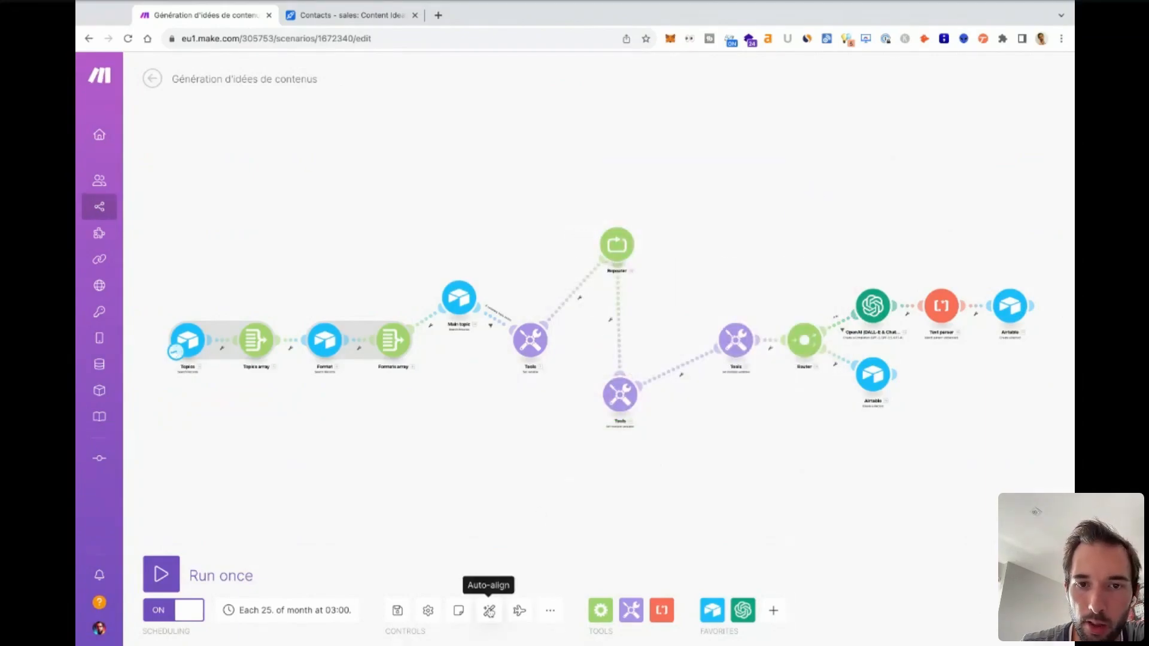
{"action": "left_click", "coordinate": [489, 610]}
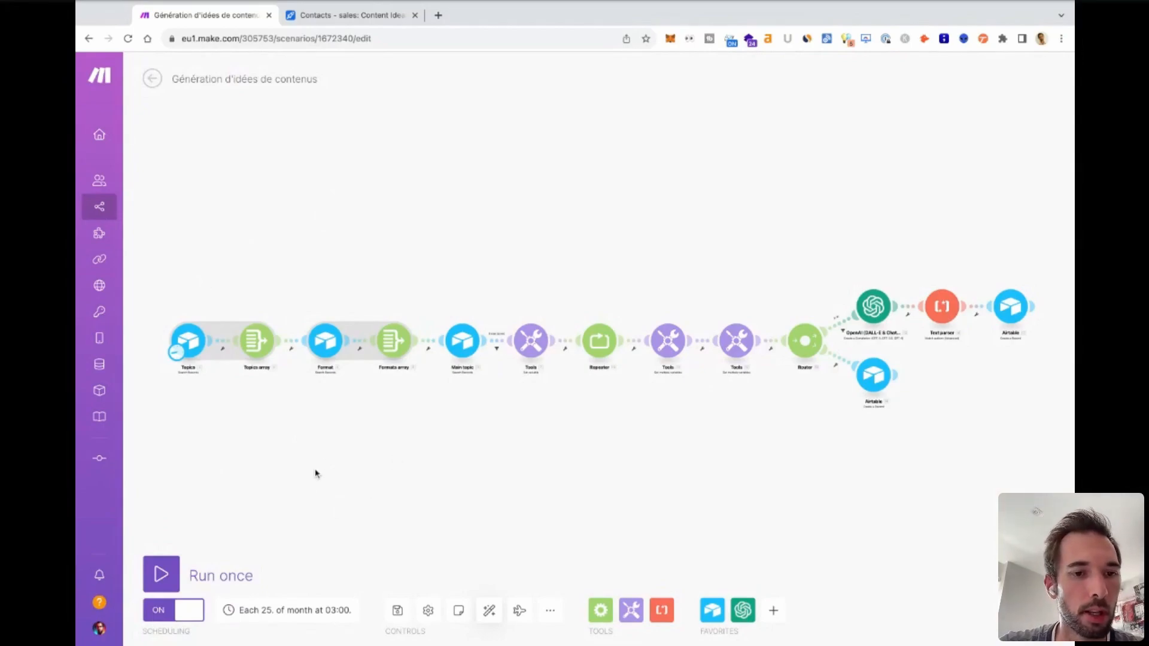
Check the scenario's schedule settings, including the selected day of the month and the run time, and leave them unchanged.
{"action": "left_click", "coordinate": [177, 354]}
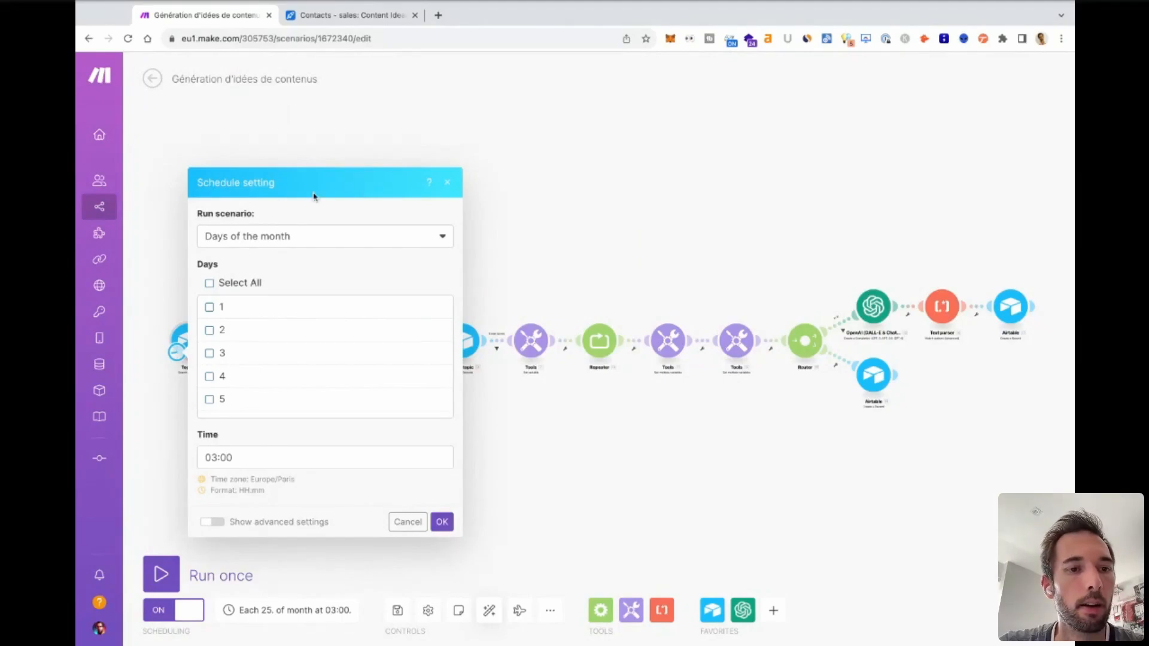
{"action": "scroll", "coordinate": [305, 372], "scroll_direction": "down", "scroll_amount": 10}
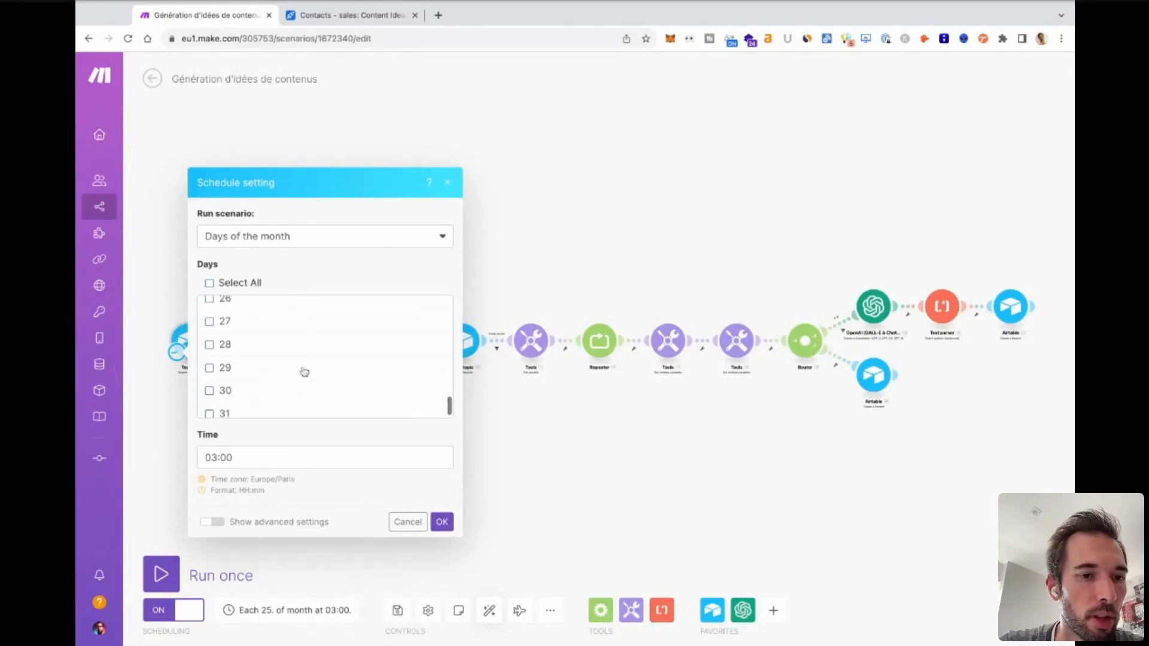
{"action": "scroll", "coordinate": [300, 365], "scroll_direction": "up", "scroll_amount": 2}
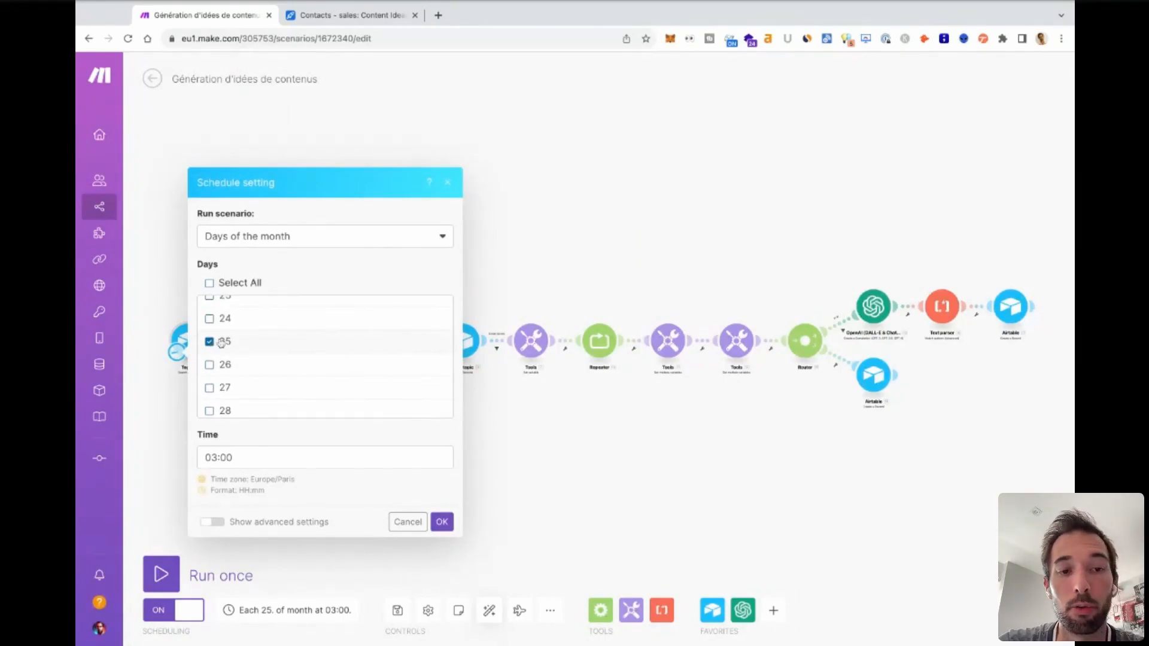
{"action": "scroll", "coordinate": [275, 344], "scroll_direction": "down", "scroll_amount": 2}
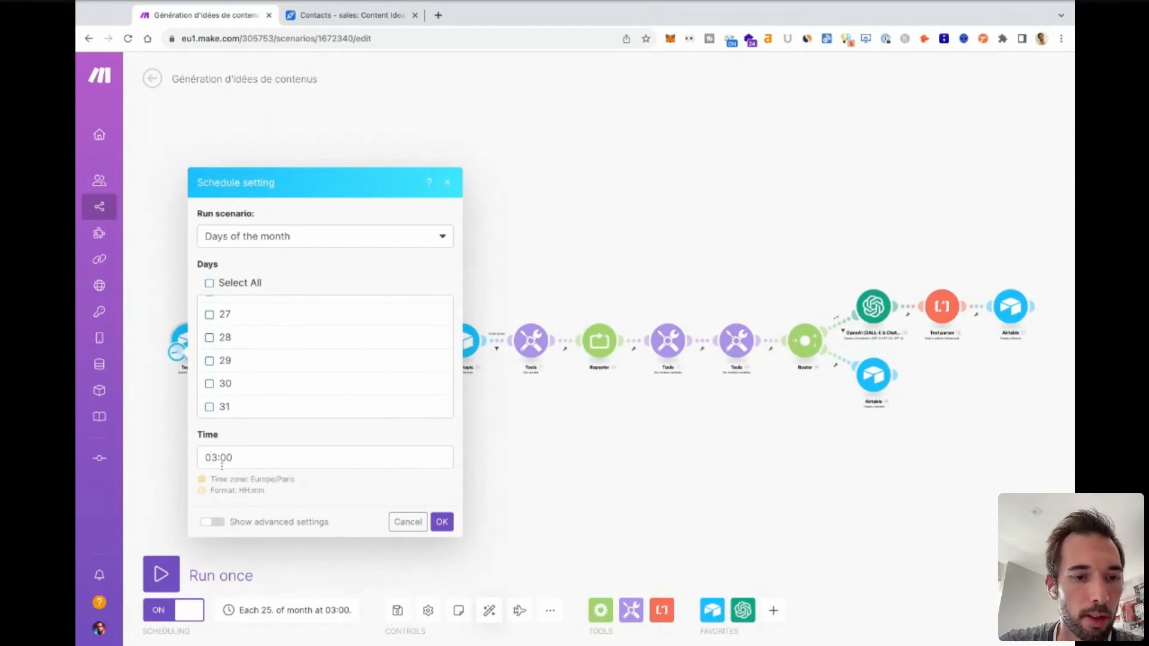
{"action": "left_click", "coordinate": [451, 184]}
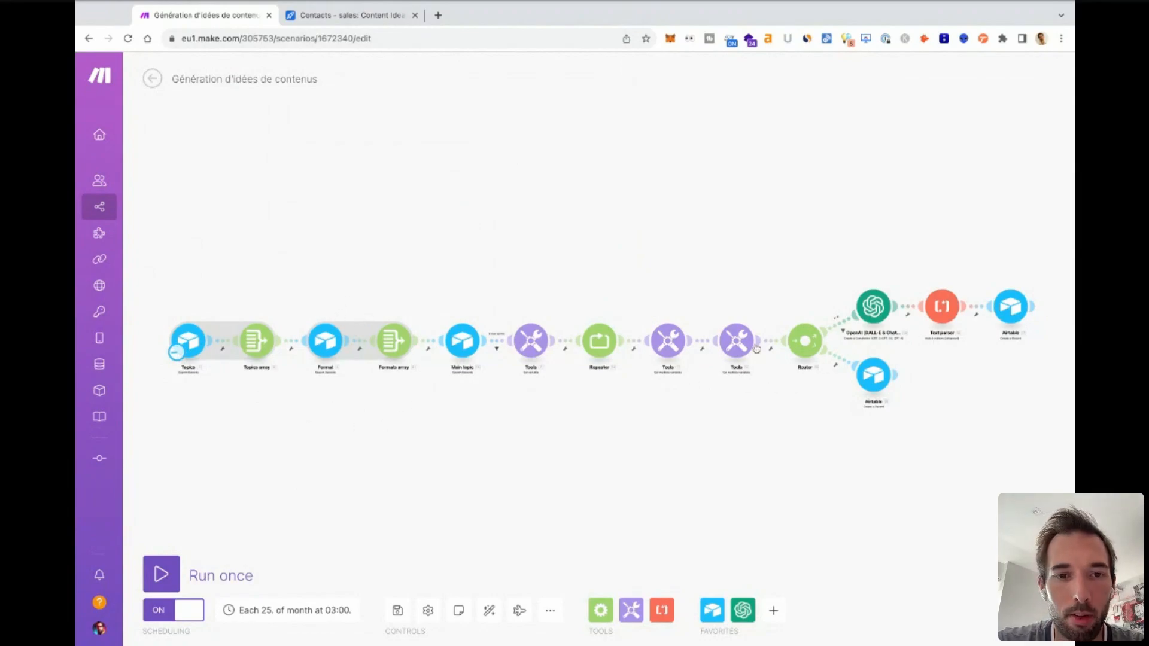
Examine the module chain from Topics through Format, Main topic, Repeater and Router to the OpenAI, Text parser and Airtable modules.
{"action": "scroll", "coordinate": [400, 430], "scroll_direction": "up", "scroll_amount": 1}
{"action": "scroll", "coordinate": [400, 430], "scroll_direction": "up", "scroll_amount": 3}
{"action": "scroll", "coordinate": [400, 431], "scroll_direction": "down", "scroll_amount": 3}
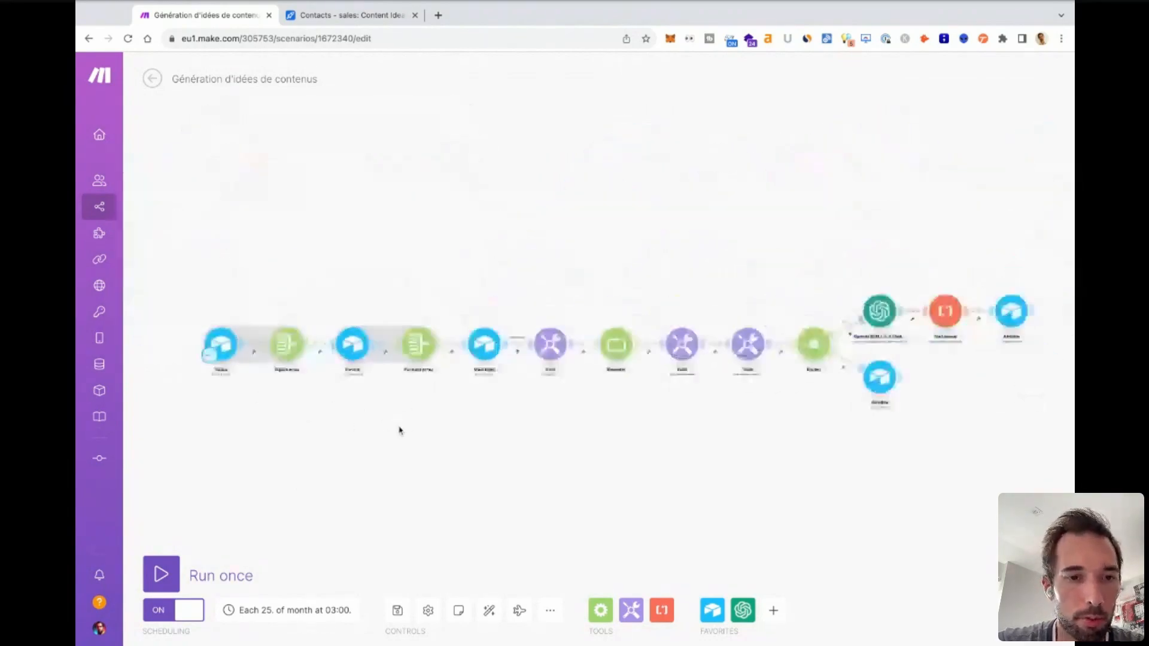
{"action": "scroll", "coordinate": [382, 460], "scroll_direction": "up", "scroll_amount": 5}
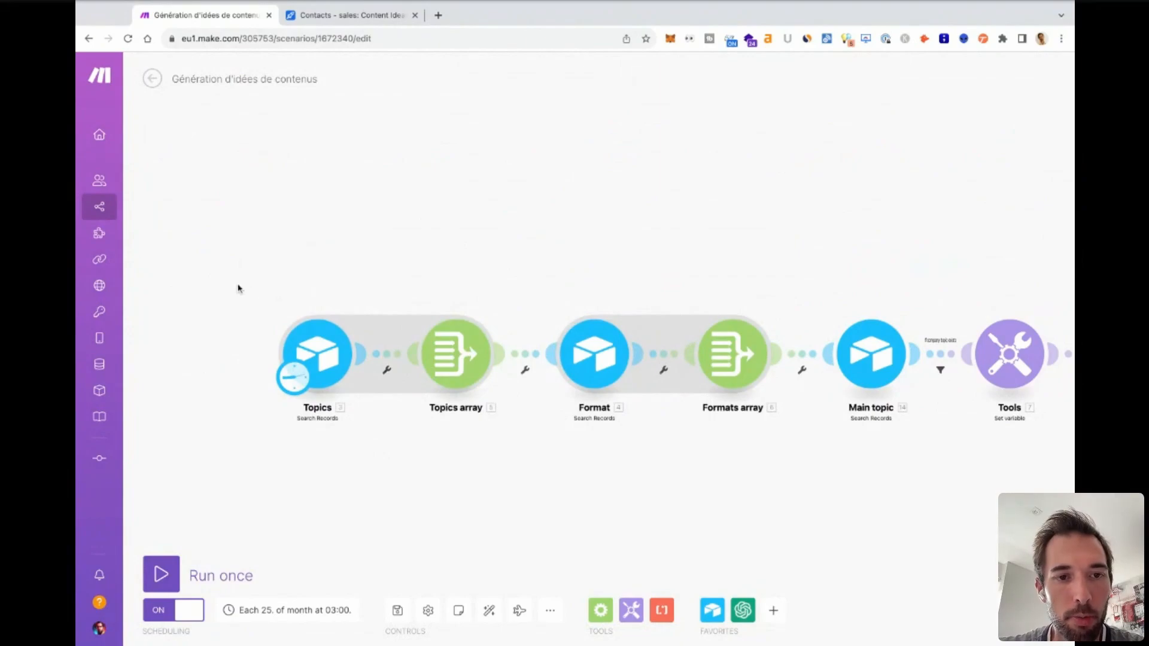
{"action": "scroll", "coordinate": [238, 288], "scroll_direction": "left", "scroll_amount": 2}
{"action": "scroll", "coordinate": [239, 288], "scroll_direction": "right", "scroll_amount": 3}
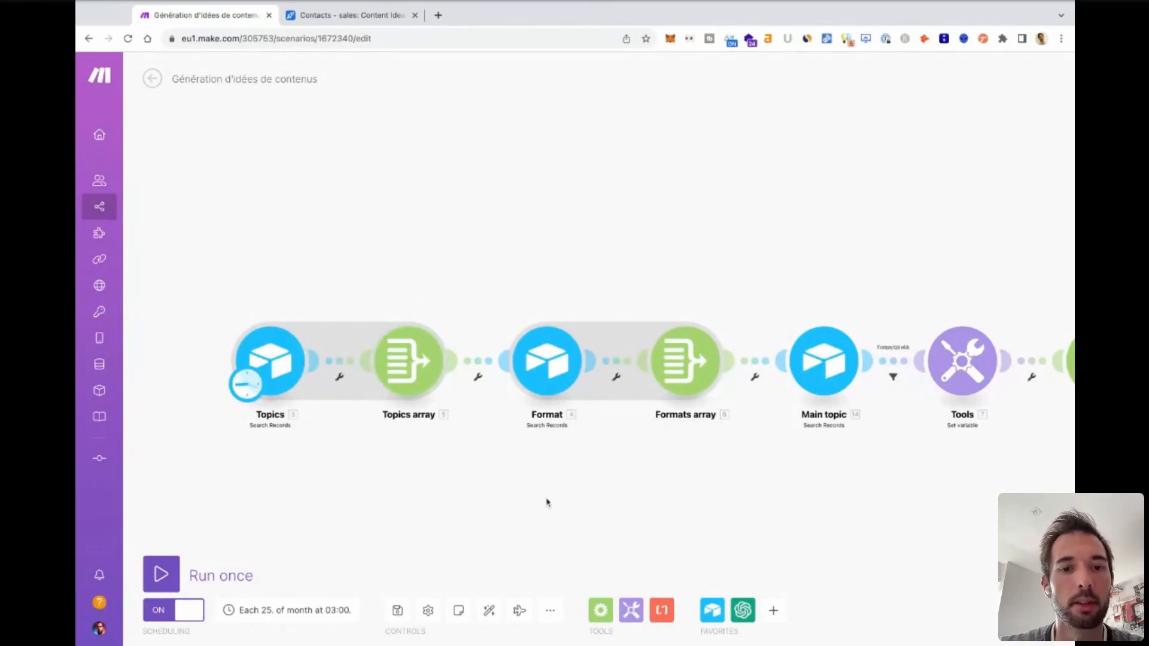
{"action": "scroll", "coordinate": [546, 502], "scroll_direction": "right", "scroll_amount": 3}
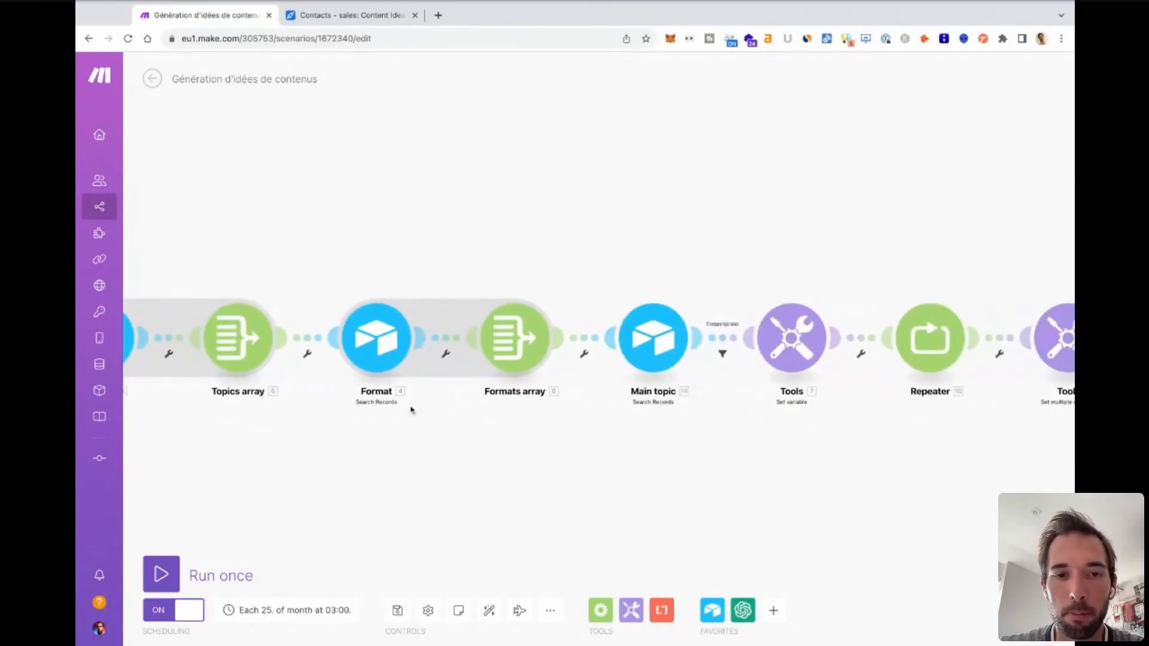
{"action": "scroll", "coordinate": [661, 509], "scroll_direction": "right", "scroll_amount": 5}
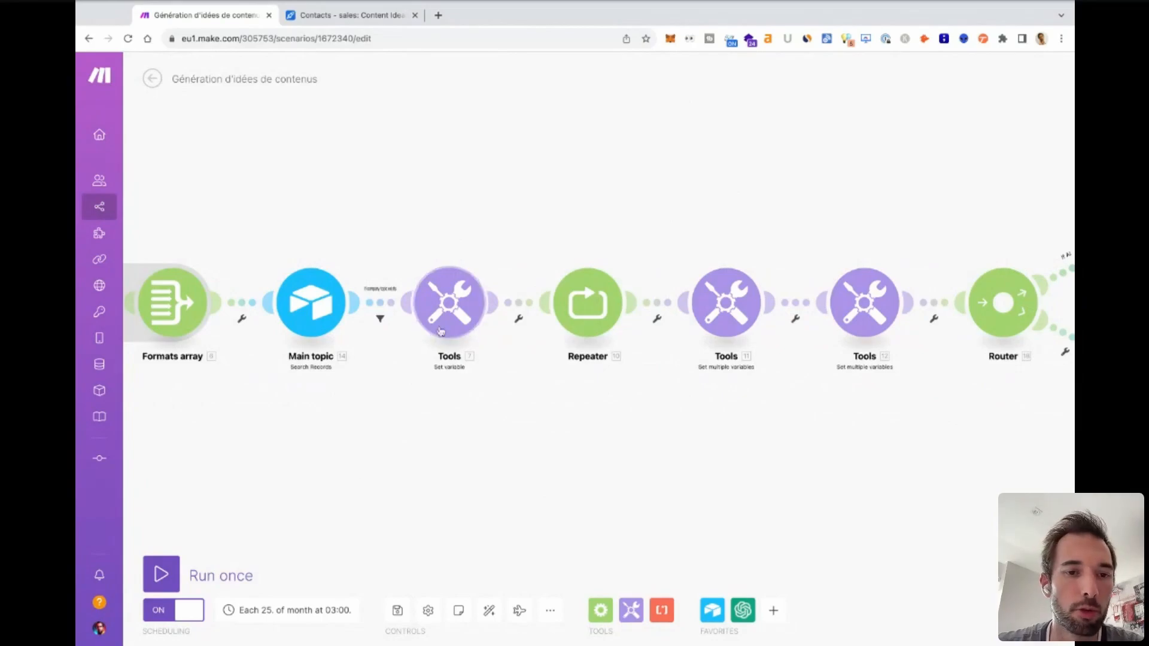
{"action": "scroll", "coordinate": [509, 228], "scroll_direction": "right", "scroll_amount": 2}
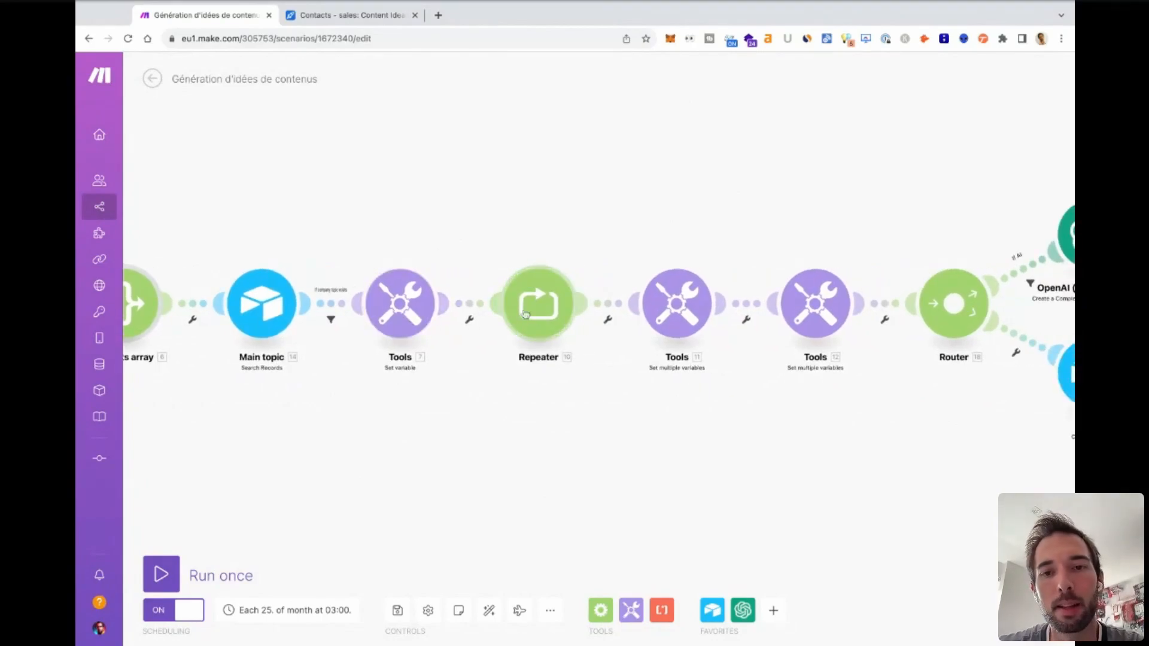
{"action": "left_click_drag", "start_coordinate": [611, 443], "coordinate": [466, 461]}
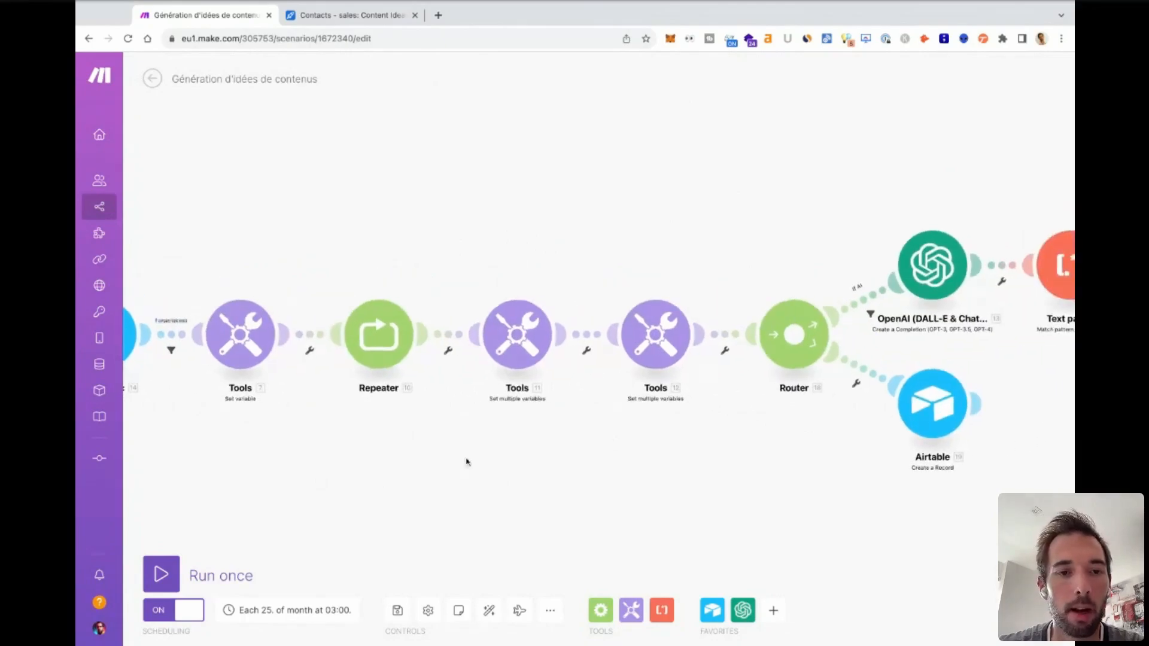
{"action": "left_click_drag", "start_coordinate": [603, 540], "coordinate": [432, 502]}
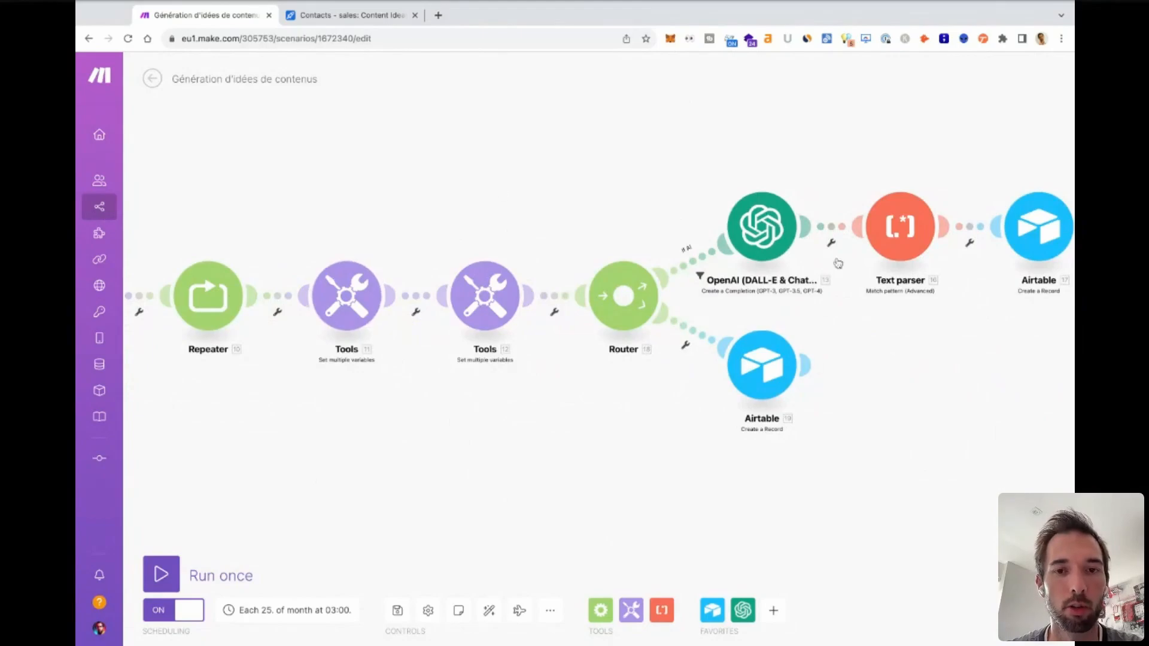
{"action": "scroll", "coordinate": [616, 475], "scroll_direction": "right", "scroll_amount": 5}
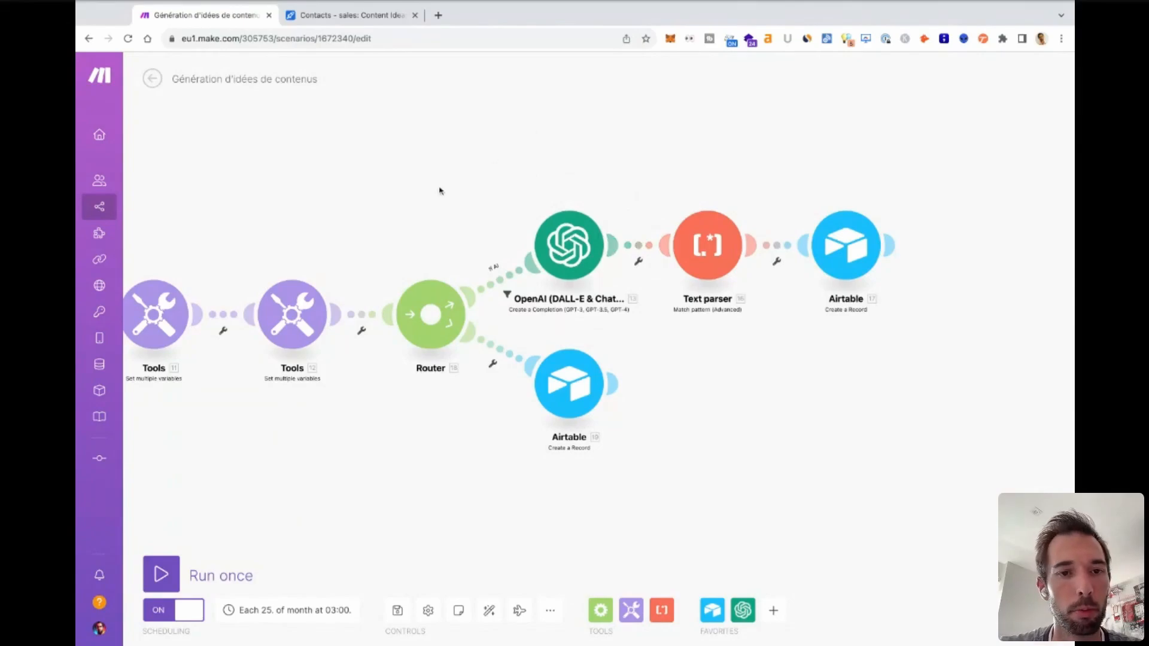
Open the settings of the Topics search module at the start of the flow and check its available Airtable connections.
{"action": "scroll", "coordinate": [440, 190], "scroll_direction": "left", "scroll_amount": 15}
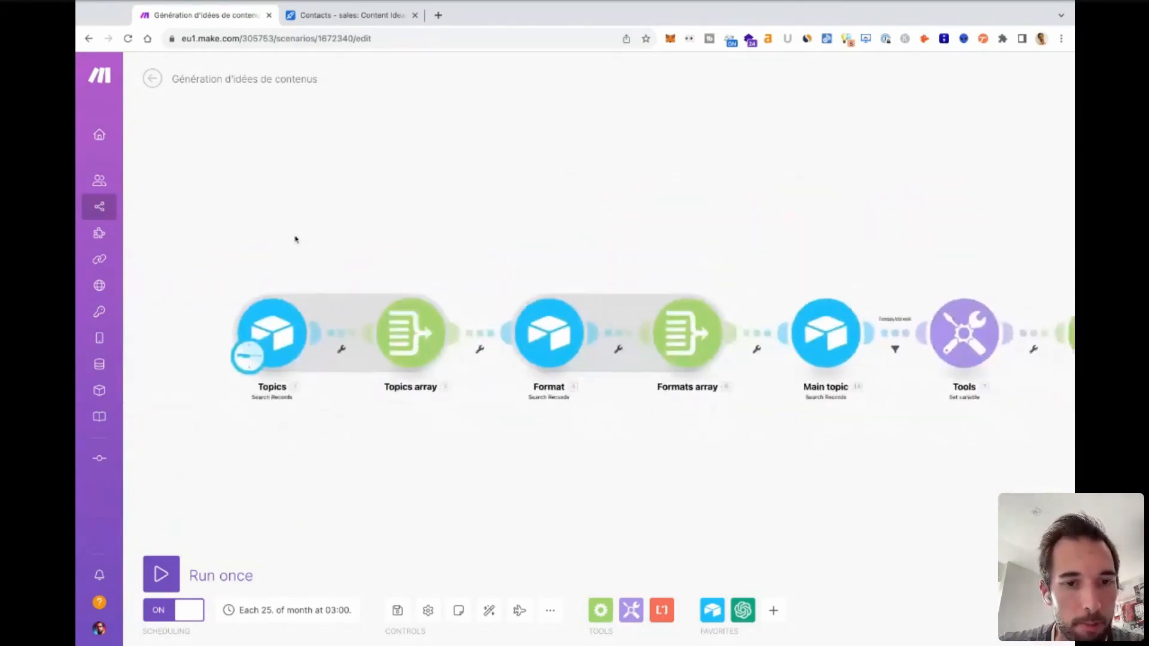
{"action": "scroll", "coordinate": [296, 240], "scroll_direction": "left", "scroll_amount": 5}
{"action": "left_click", "coordinate": [322, 294]}
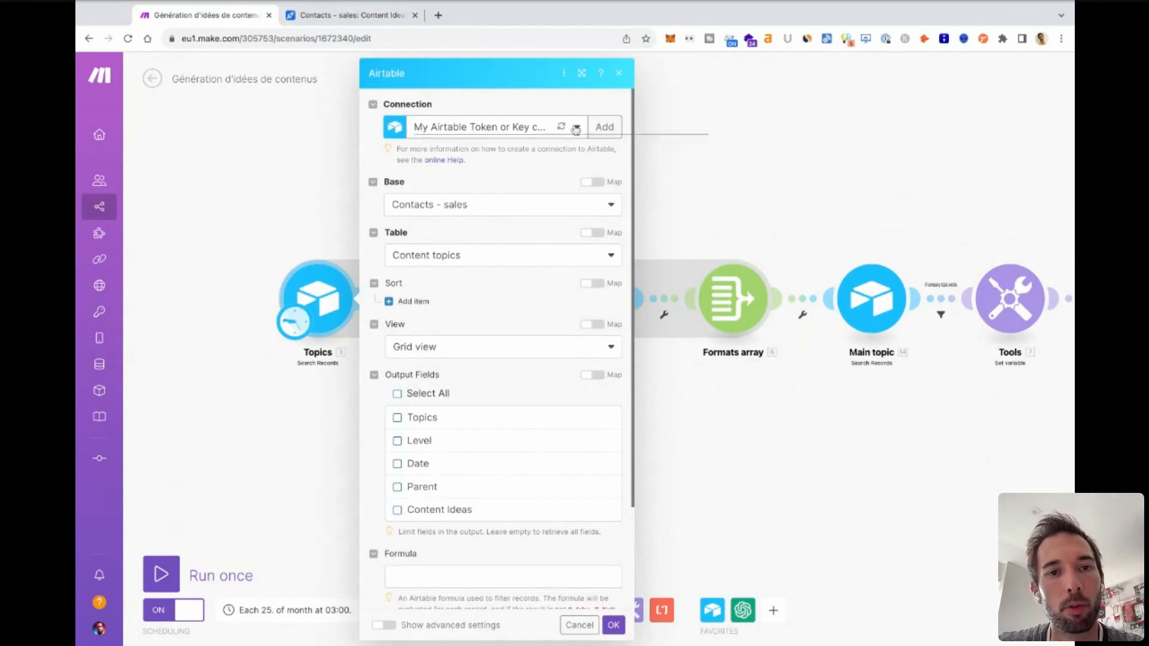
{"action": "left_click", "coordinate": [479, 127]}
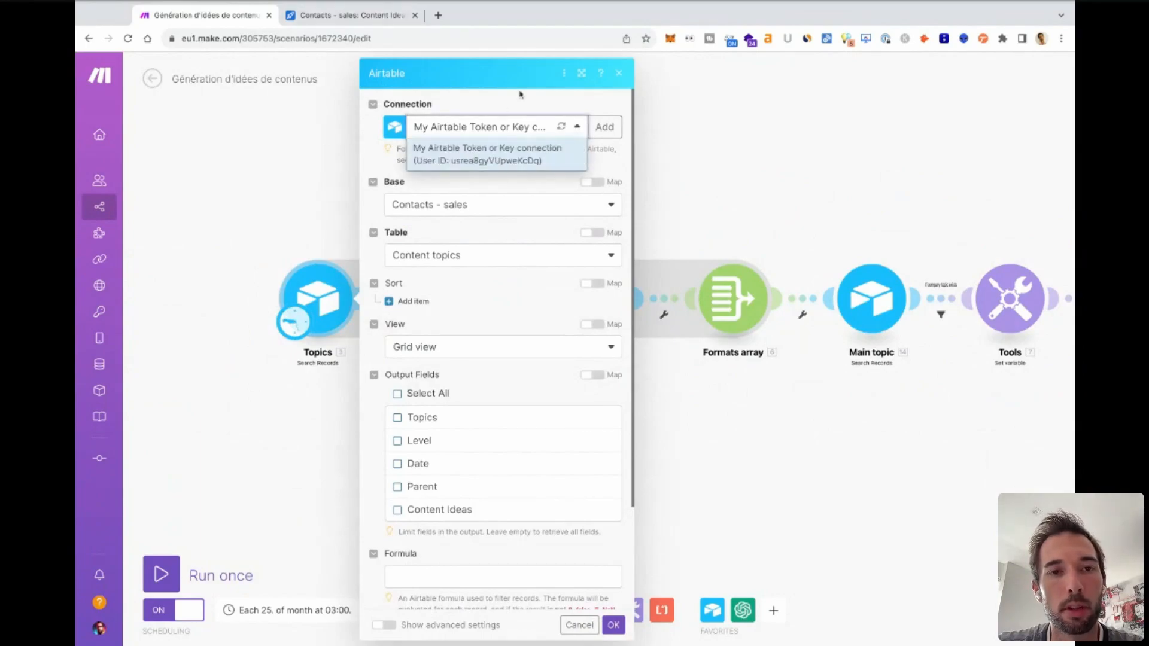
{"action": "left_click", "coordinate": [514, 118]}
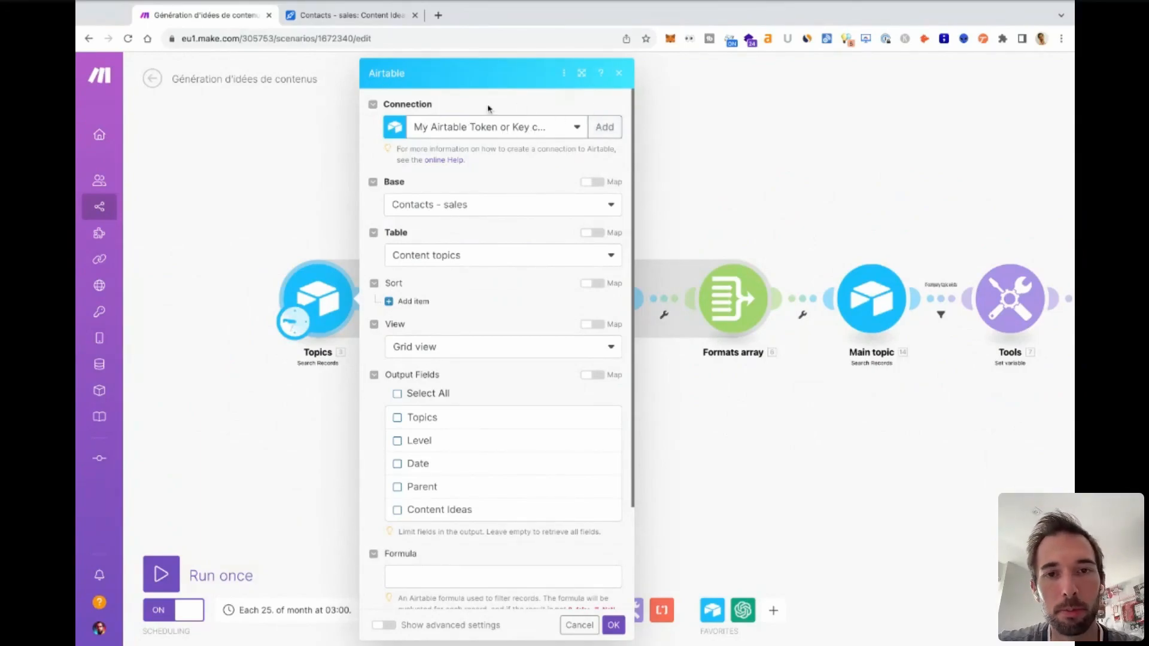
Check the available bases and the mapped form of the table setting in the Topics search module, restoring the table list selection.
{"action": "left_click", "coordinate": [486, 207]}
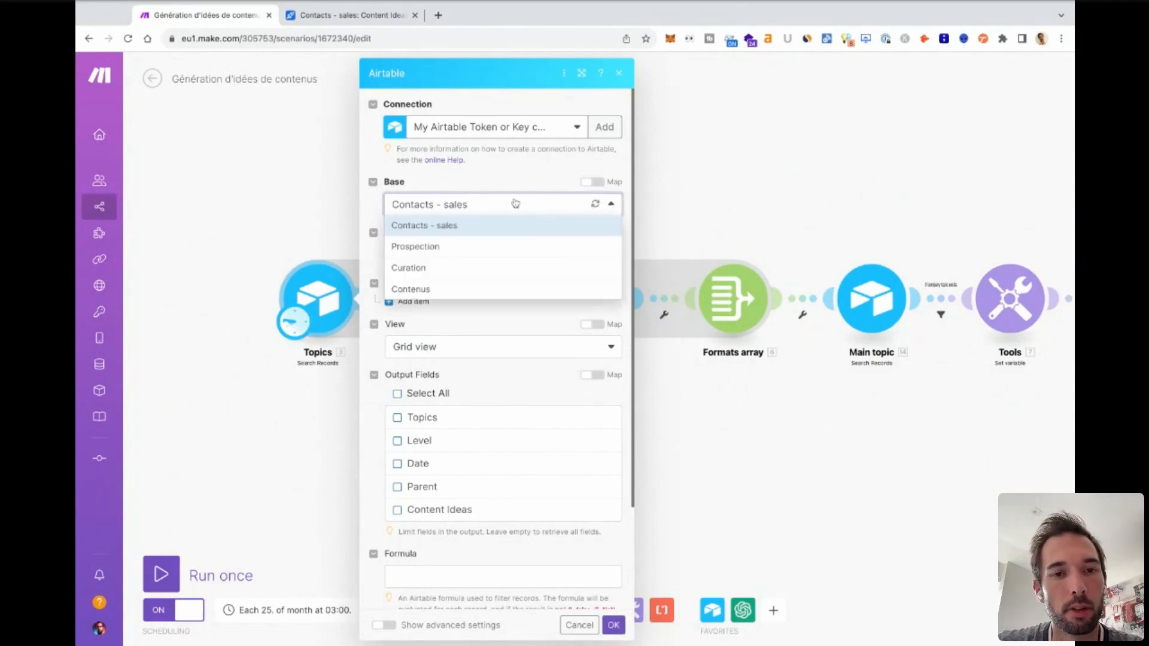
{"action": "left_click", "coordinate": [538, 184]}
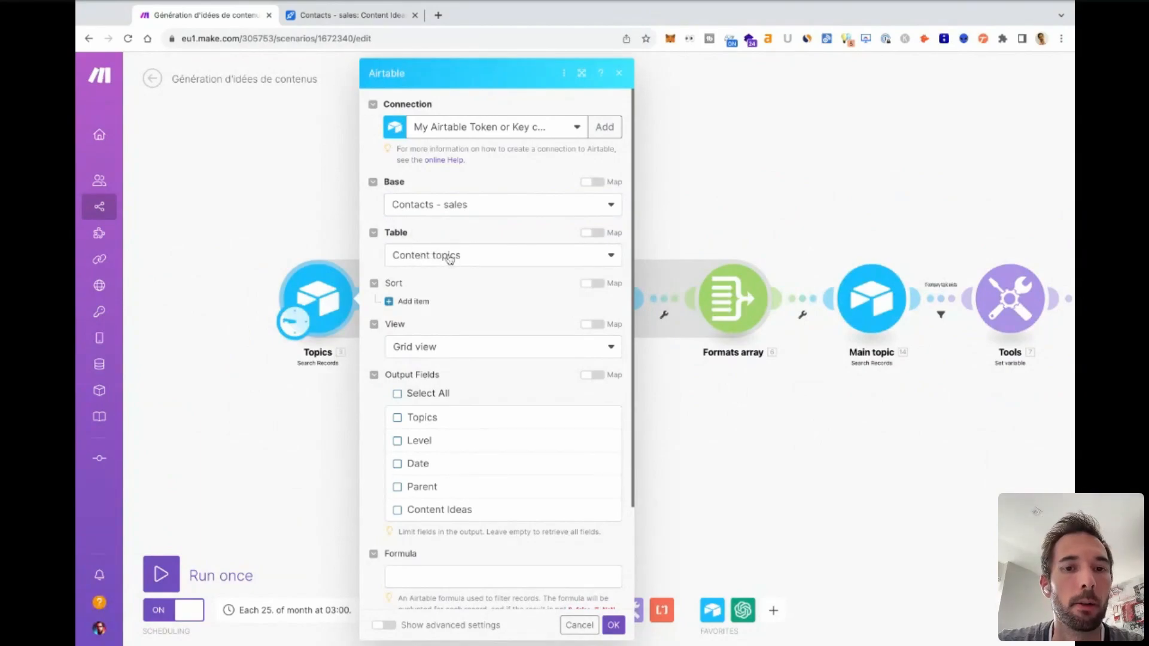
{"action": "left_click", "coordinate": [592, 234]}
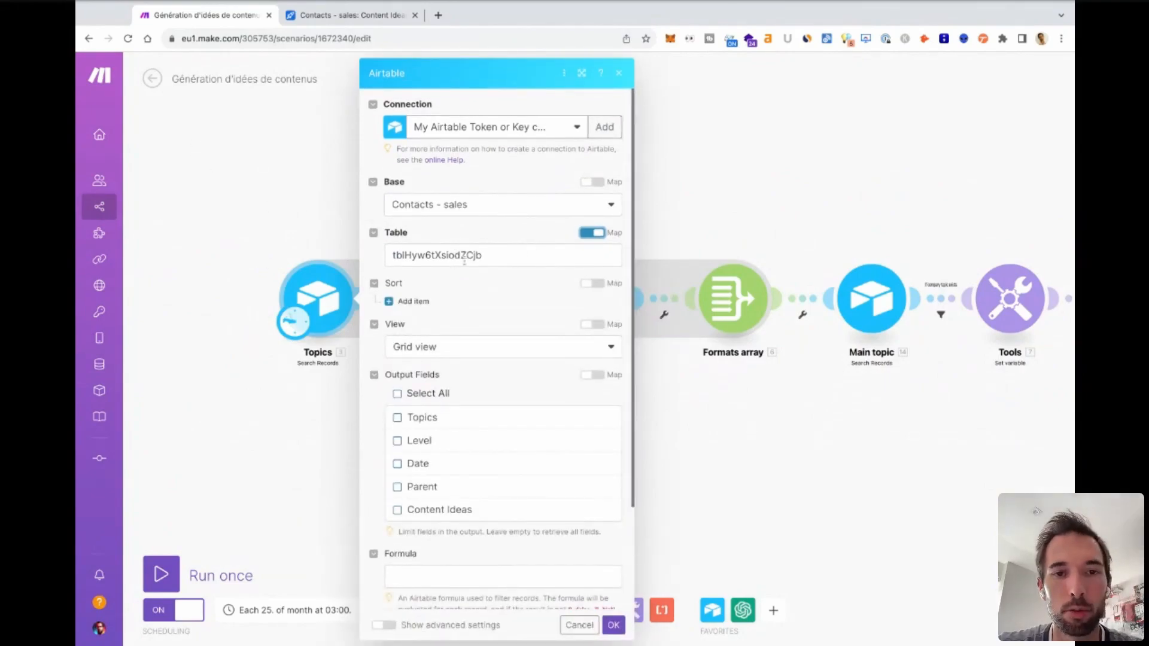
{"action": "left_click", "coordinate": [596, 232]}
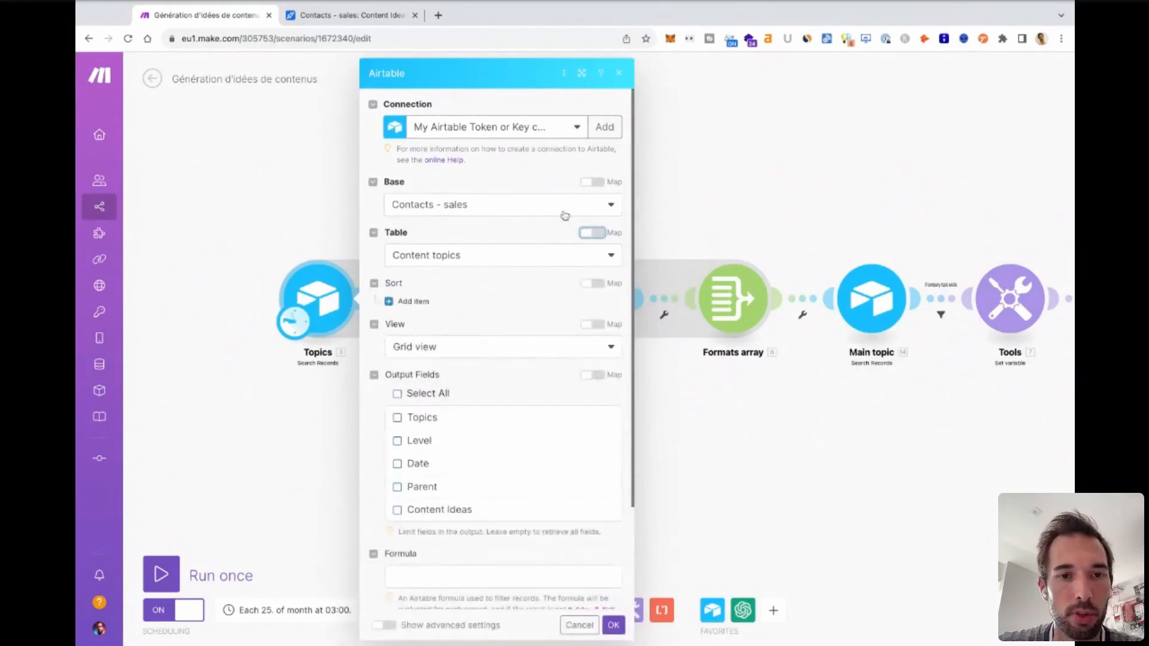
Review the view choices, output fields, formula and record limit of the Topics search module, and close its settings without saving.
{"action": "scroll", "coordinate": [535, 286], "scroll_direction": "down", "scroll_amount": 2}
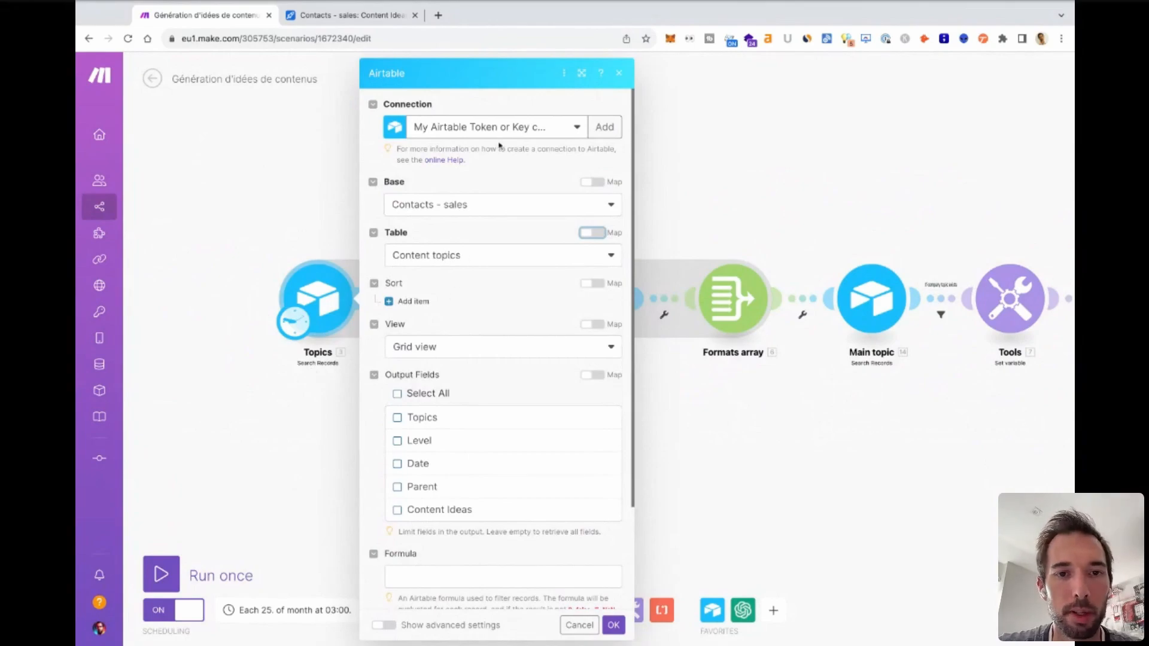
{"action": "scroll", "coordinate": [428, 280], "scroll_direction": "down", "scroll_amount": 3}
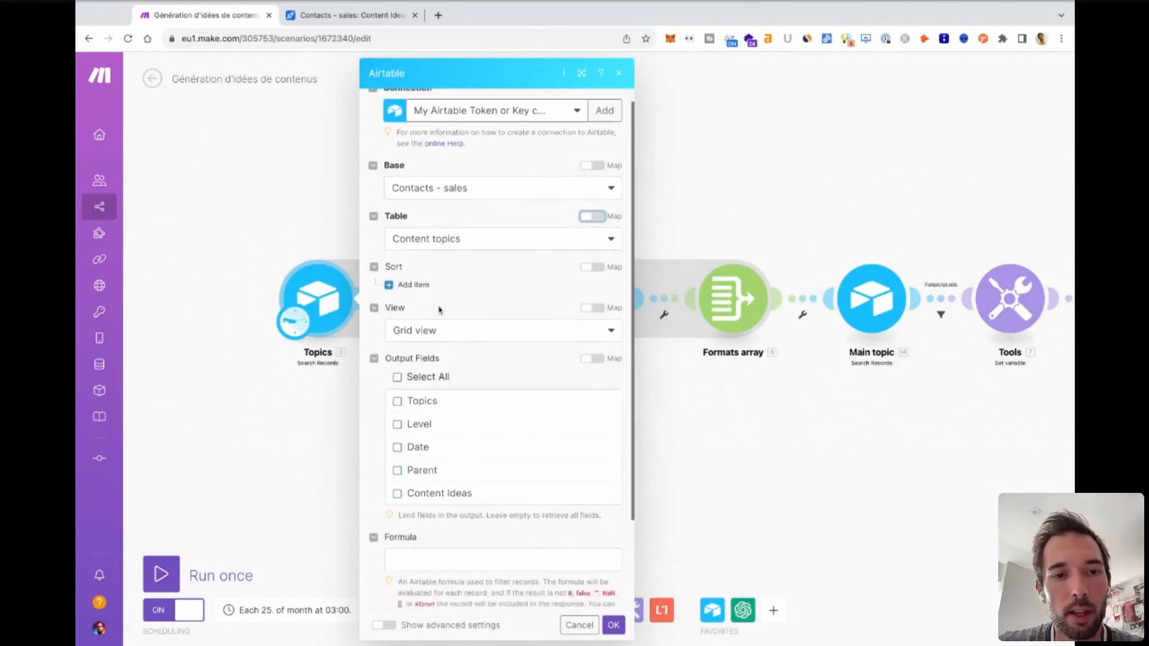
{"action": "left_click", "coordinate": [451, 255]}
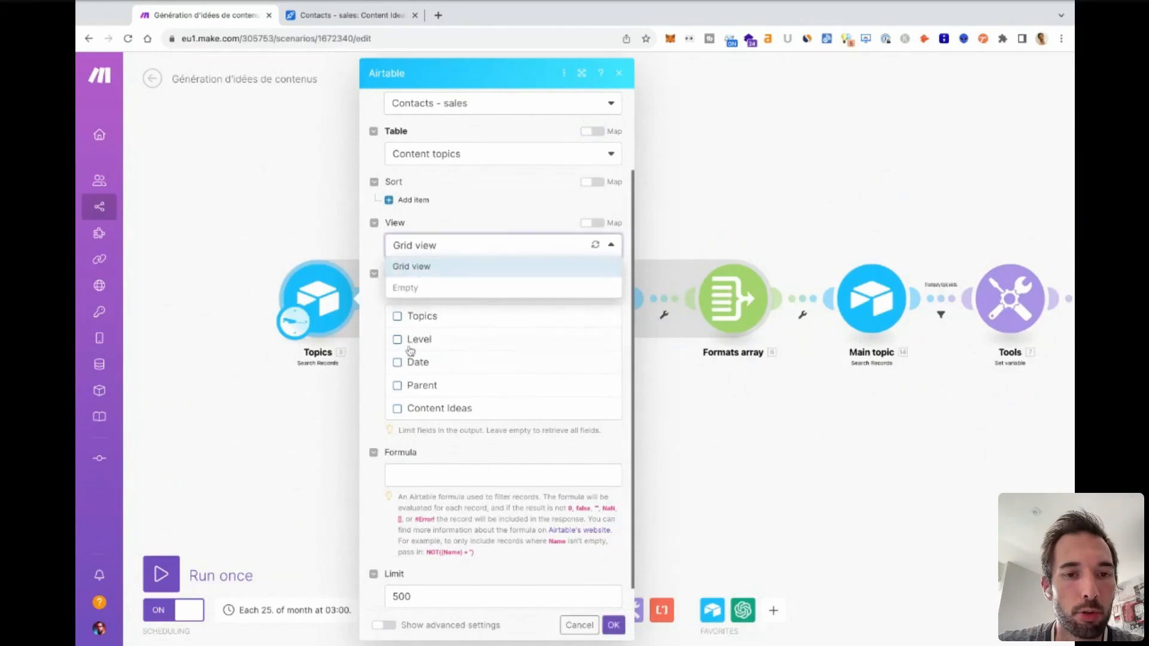
{"action": "left_click", "coordinate": [373, 347]}
{"action": "scroll", "coordinate": [461, 443], "scroll_direction": "down", "scroll_amount": 1}
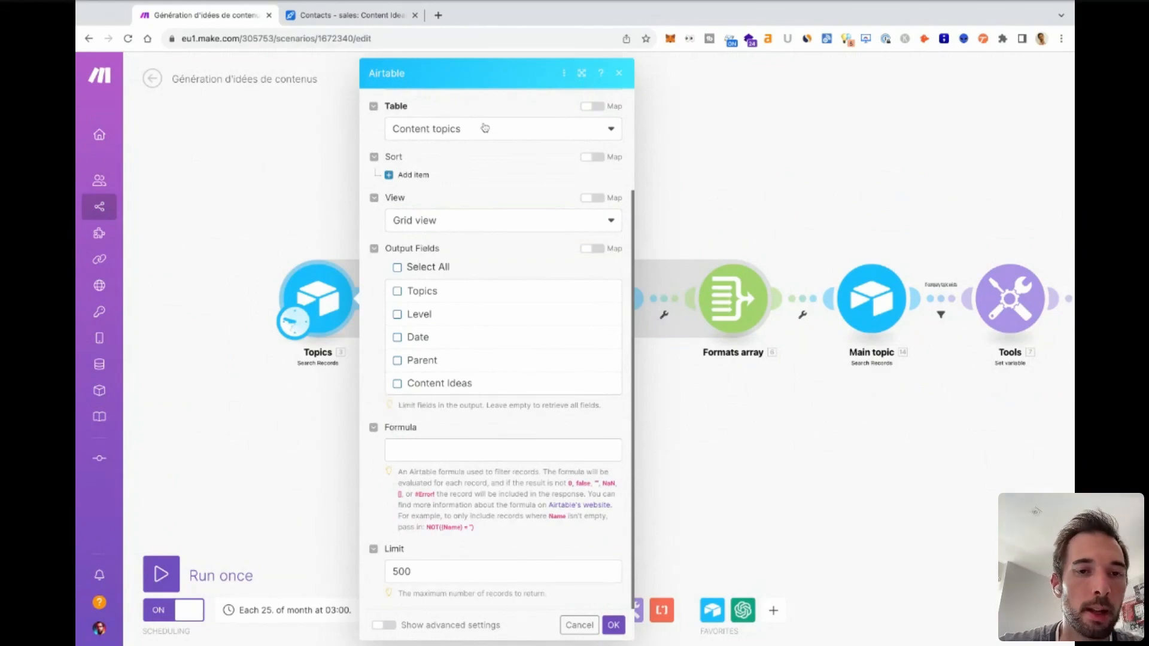
{"action": "scroll", "coordinate": [468, 340], "scroll_direction": "up", "scroll_amount": 3}
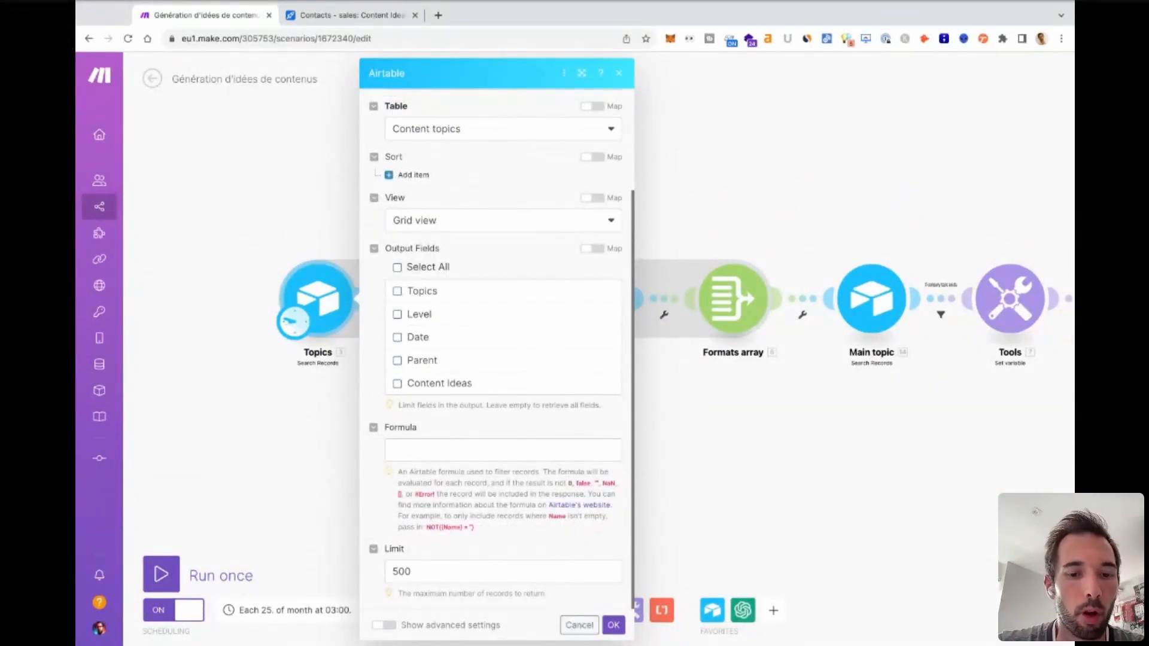
{"action": "left_click", "coordinate": [579, 625]}
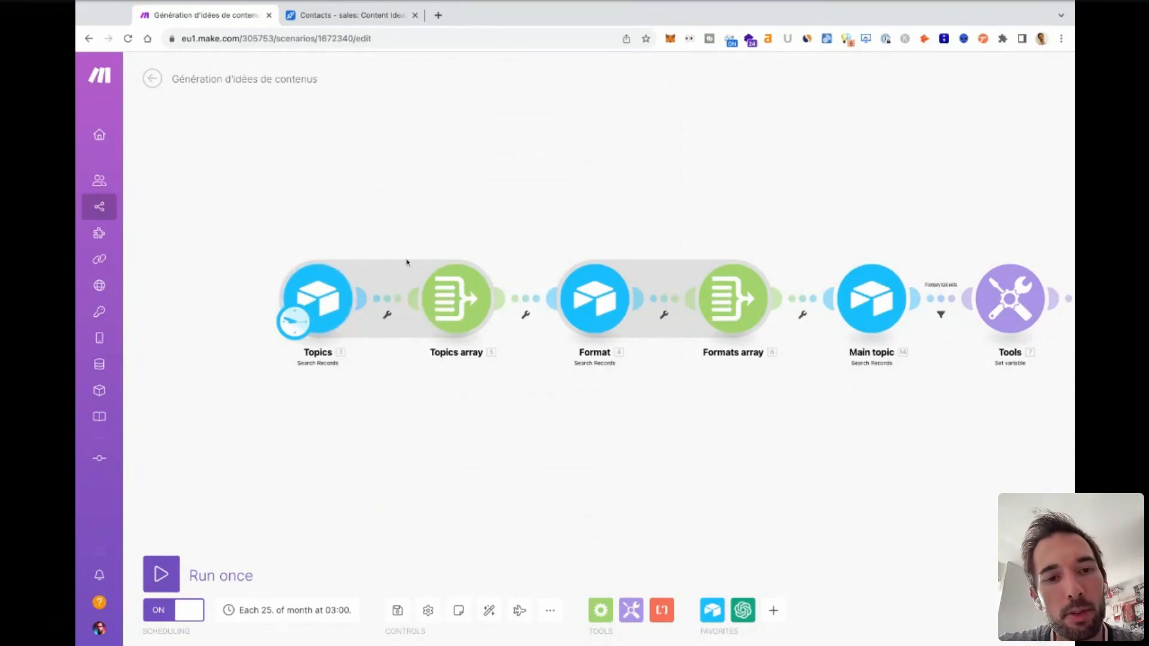
Examine the source module and aggregated fields of the Topics array aggregator, and close its settings without saving.
{"action": "left_click", "coordinate": [468, 308]}
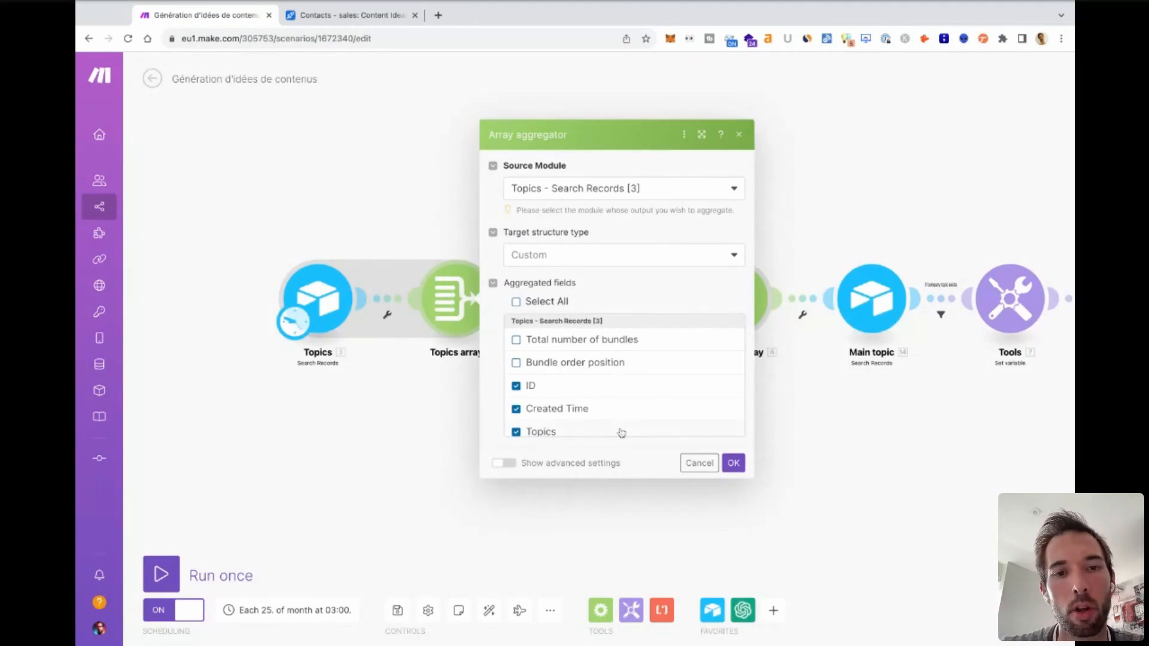
{"action": "scroll", "coordinate": [622, 433], "scroll_direction": "down", "scroll_amount": 3}
{"action": "scroll", "coordinate": [619, 433], "scroll_direction": "up", "scroll_amount": 3}
{"action": "scroll", "coordinate": [620, 434], "scroll_direction": "down", "scroll_amount": 2}
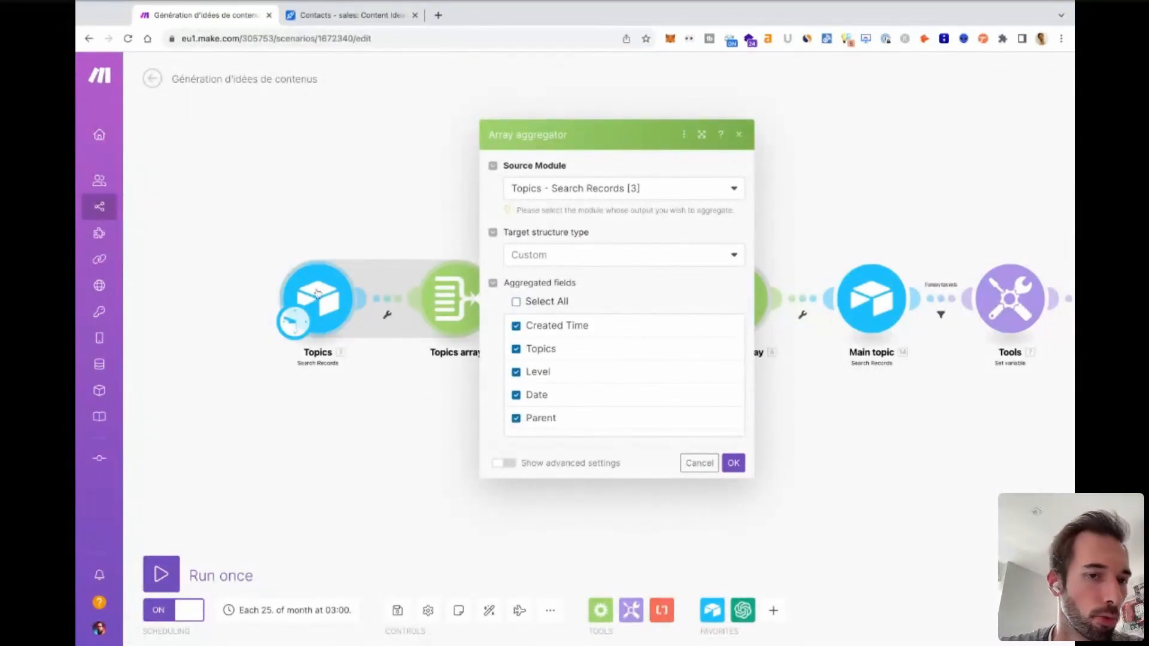
{"action": "scroll", "coordinate": [674, 354], "scroll_direction": "down", "scroll_amount": 1}
{"action": "scroll", "coordinate": [676, 355], "scroll_direction": "up", "scroll_amount": 4}
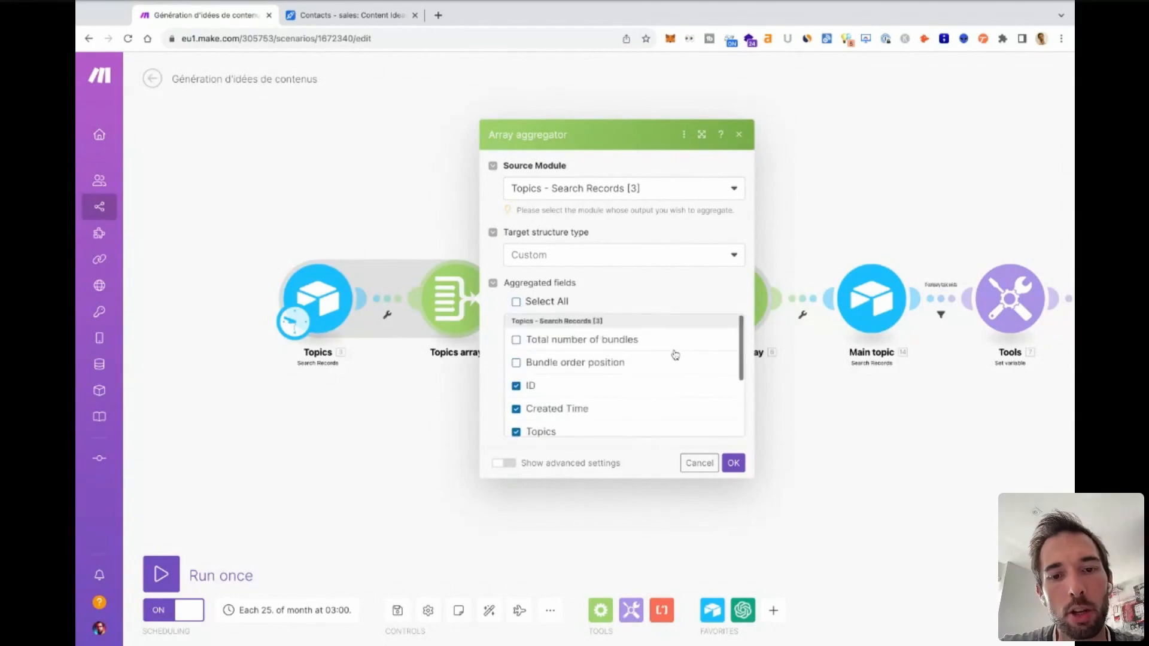
{"action": "left_click", "coordinate": [699, 463]}
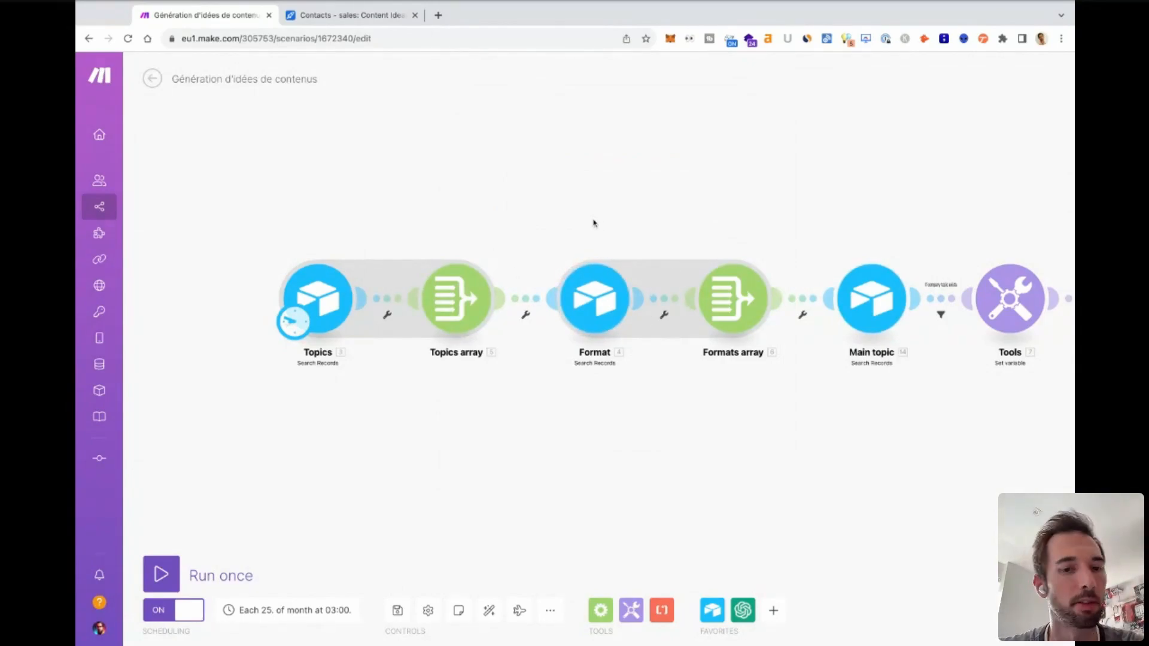
Check the base and table used by the Format search module, and close its settings.
{"action": "left_click", "coordinate": [598, 295]}
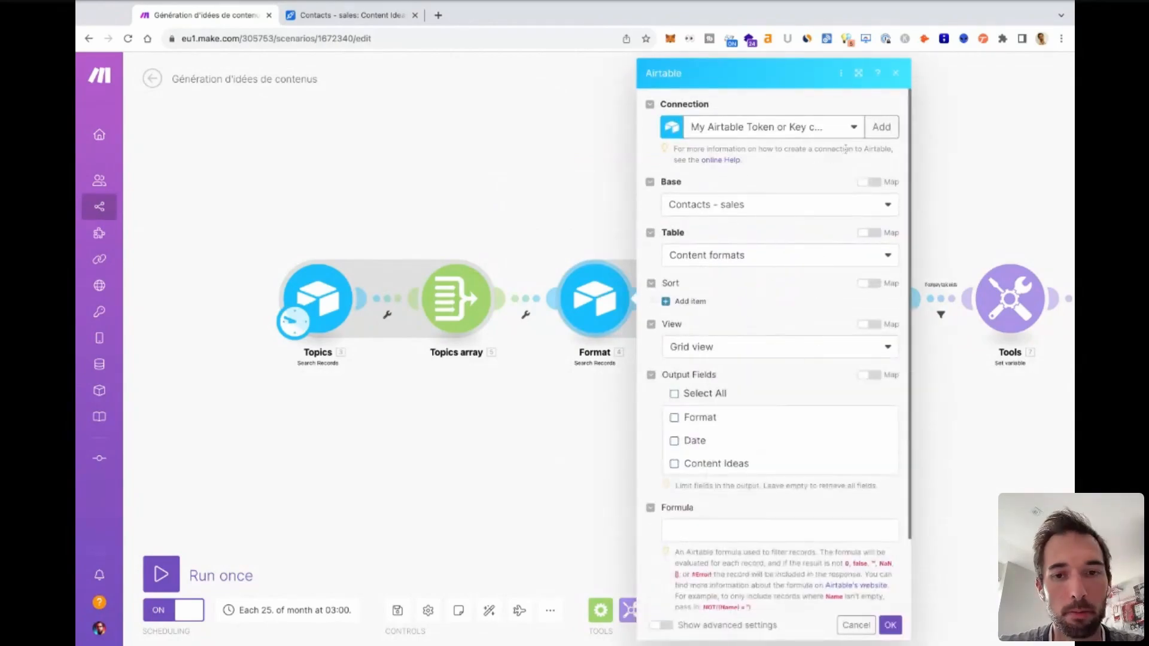
{"action": "left_click", "coordinate": [900, 74]}
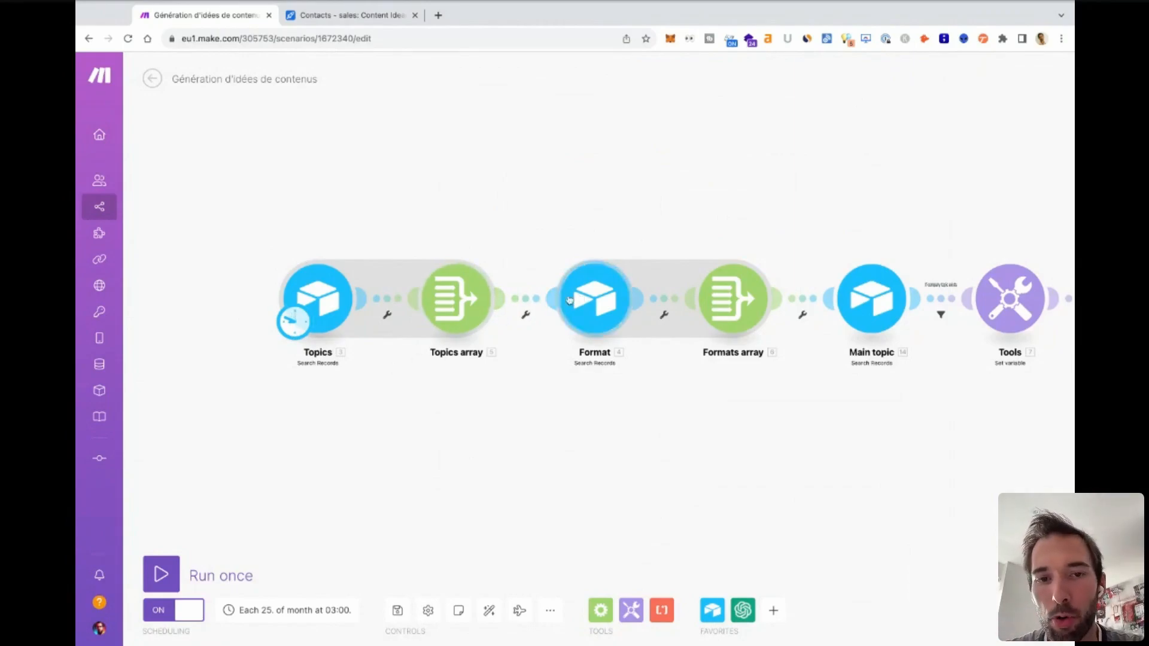
Review the Main topic search module's formula and limit against the Level column of Airtable's Content topics table, and close its settings without saving.
{"action": "scroll", "coordinate": [508, 317], "scroll_direction": "right", "scroll_amount": 6}
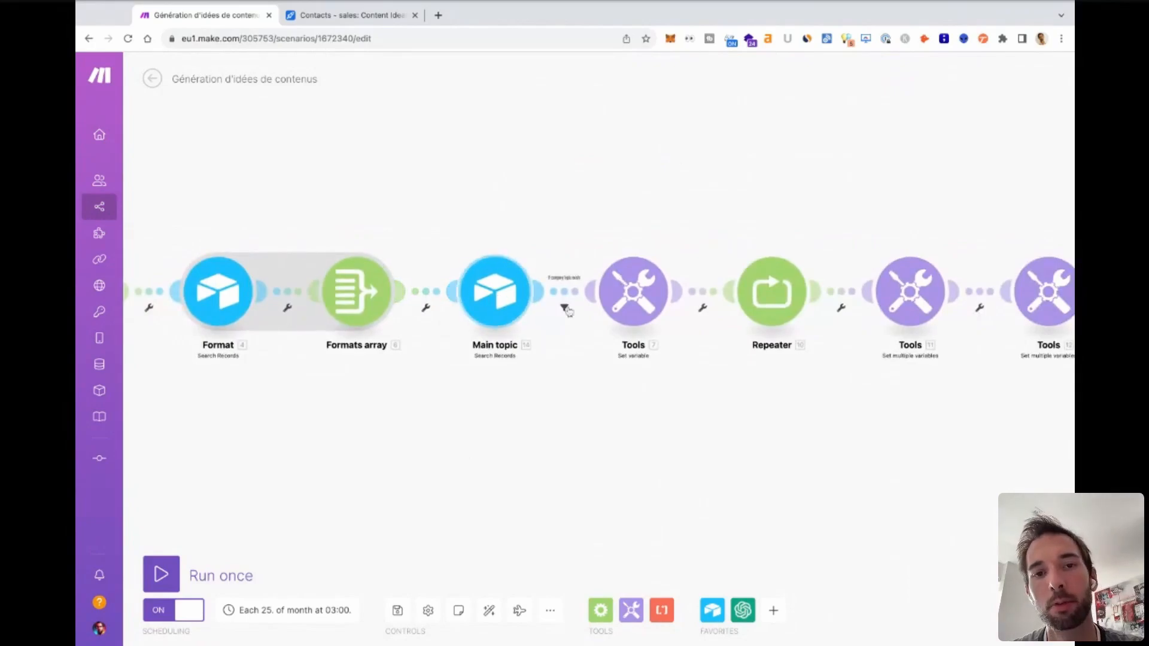
{"action": "left_click", "coordinate": [496, 286]}
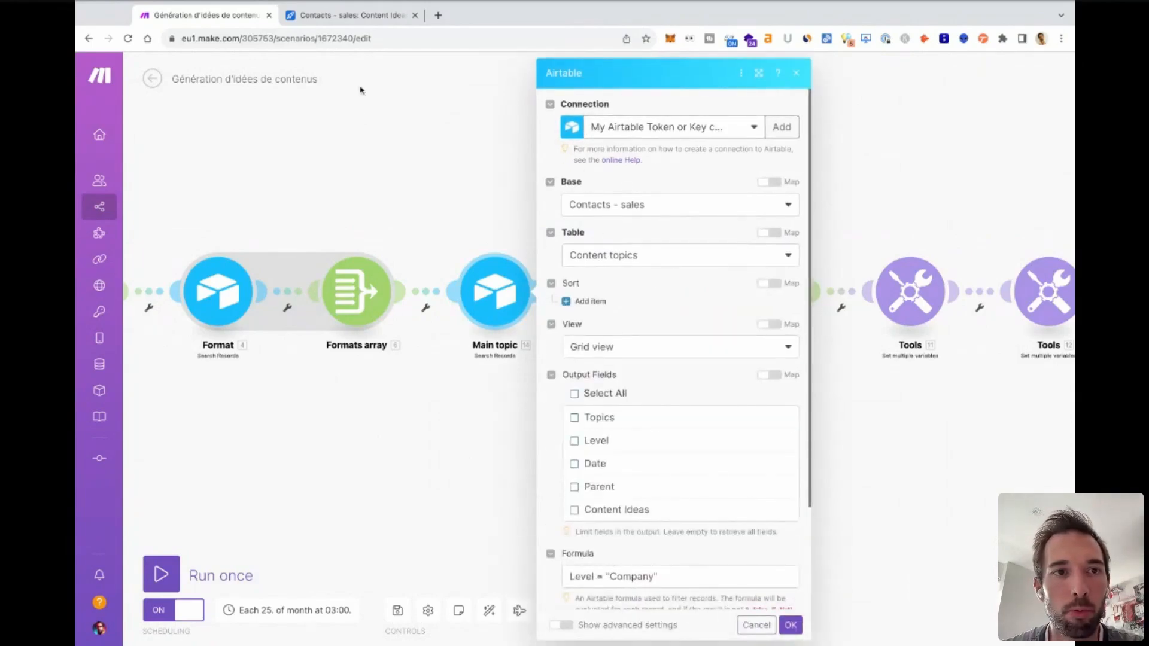
{"action": "left_click", "coordinate": [321, 19]}
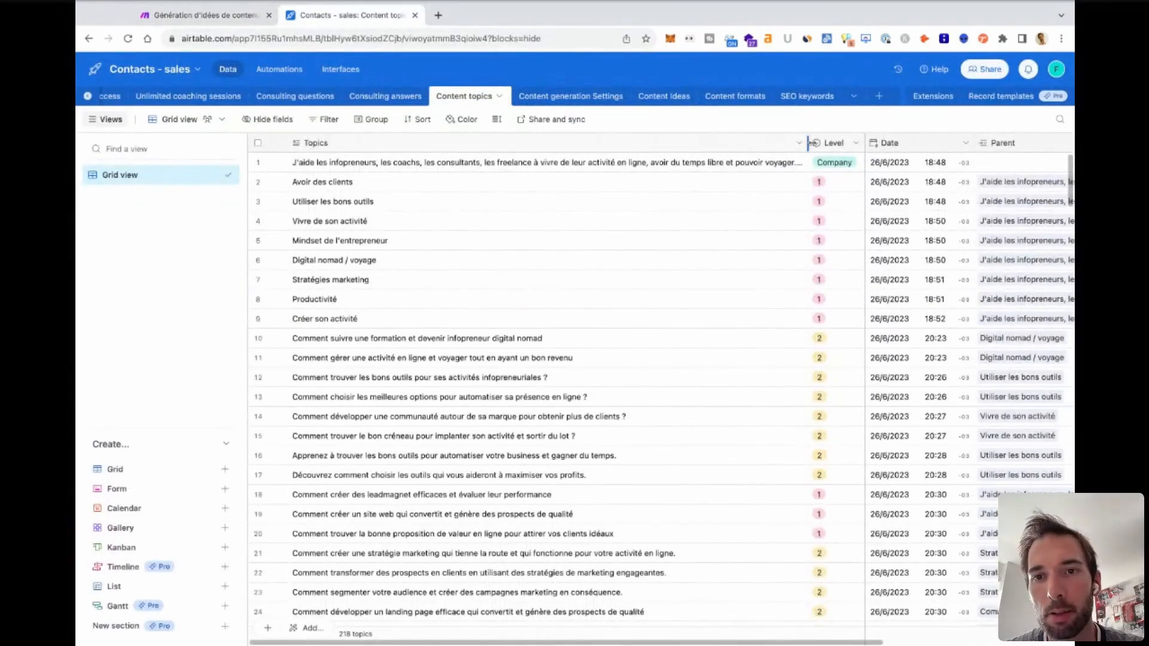
{"action": "left_click", "coordinate": [235, 16]}
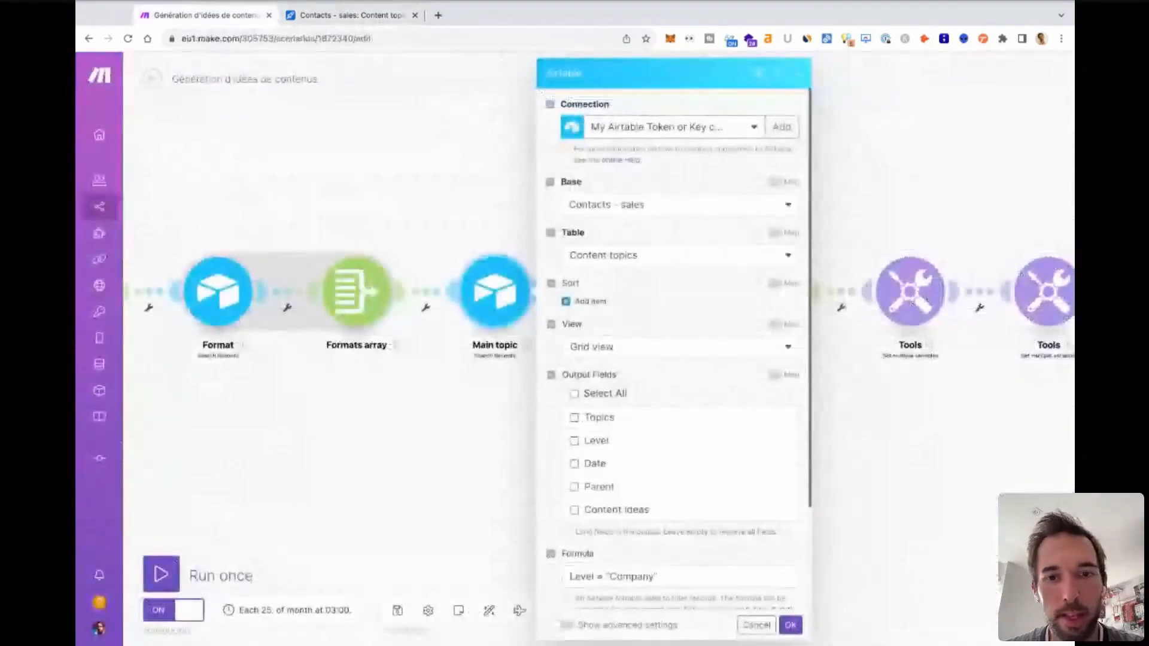
{"action": "scroll", "coordinate": [612, 414], "scroll_direction": "down", "scroll_amount": 2}
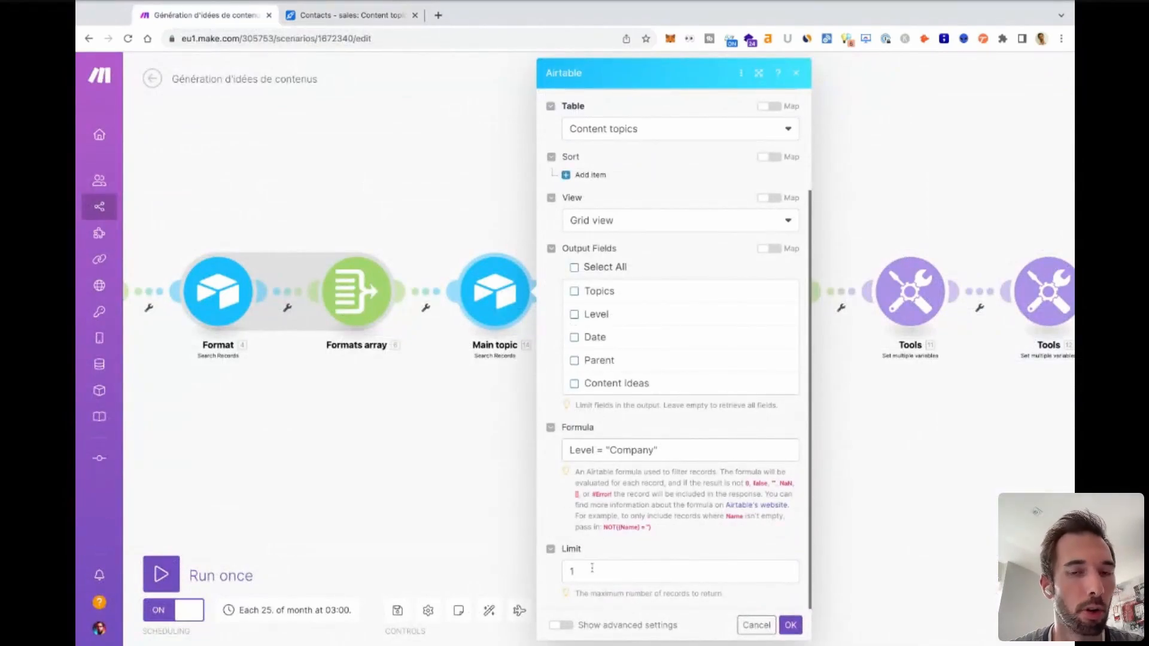
{"action": "scroll", "coordinate": [637, 364], "scroll_direction": "up", "scroll_amount": 2}
{"action": "scroll", "coordinate": [636, 362], "scroll_direction": "down", "scroll_amount": 2}
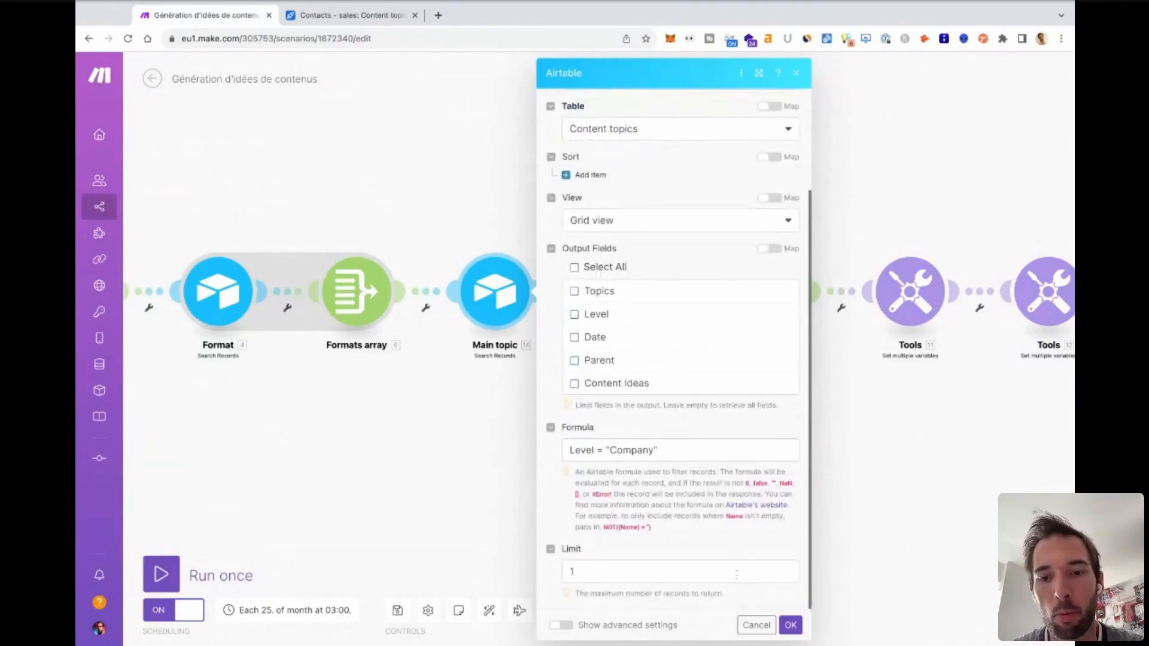
{"action": "left_click", "coordinate": [756, 626]}
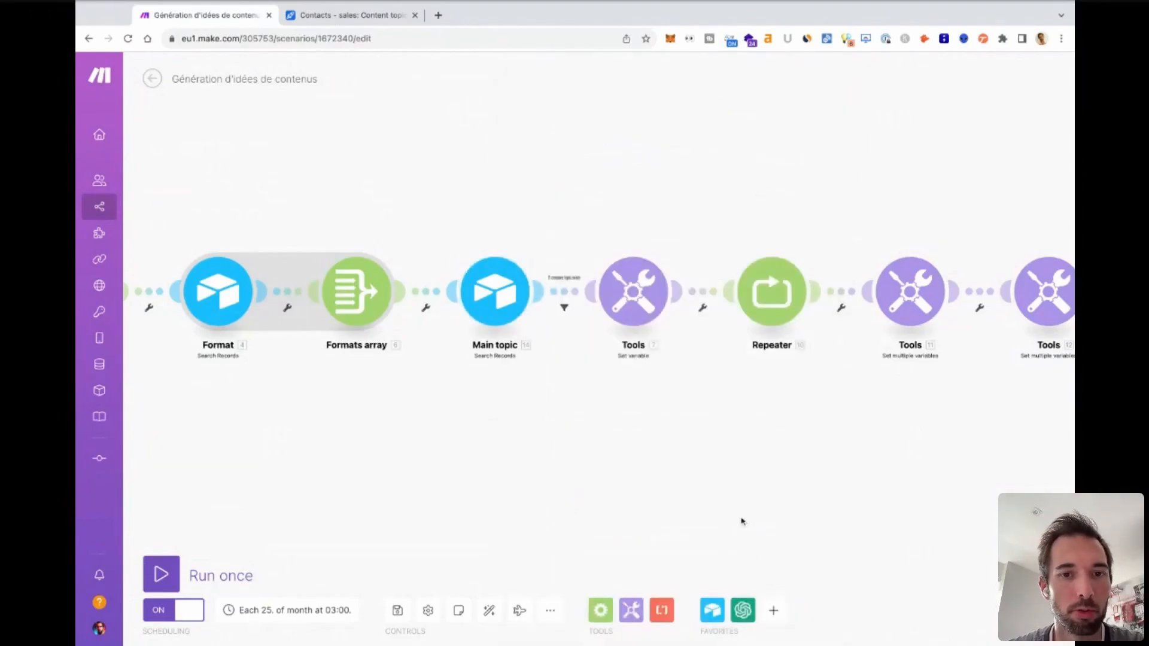
Open the filter after the Main topic module and examine the data available for its condition, including the fields inside the Formats array.
{"action": "left_click", "coordinate": [564, 297]}
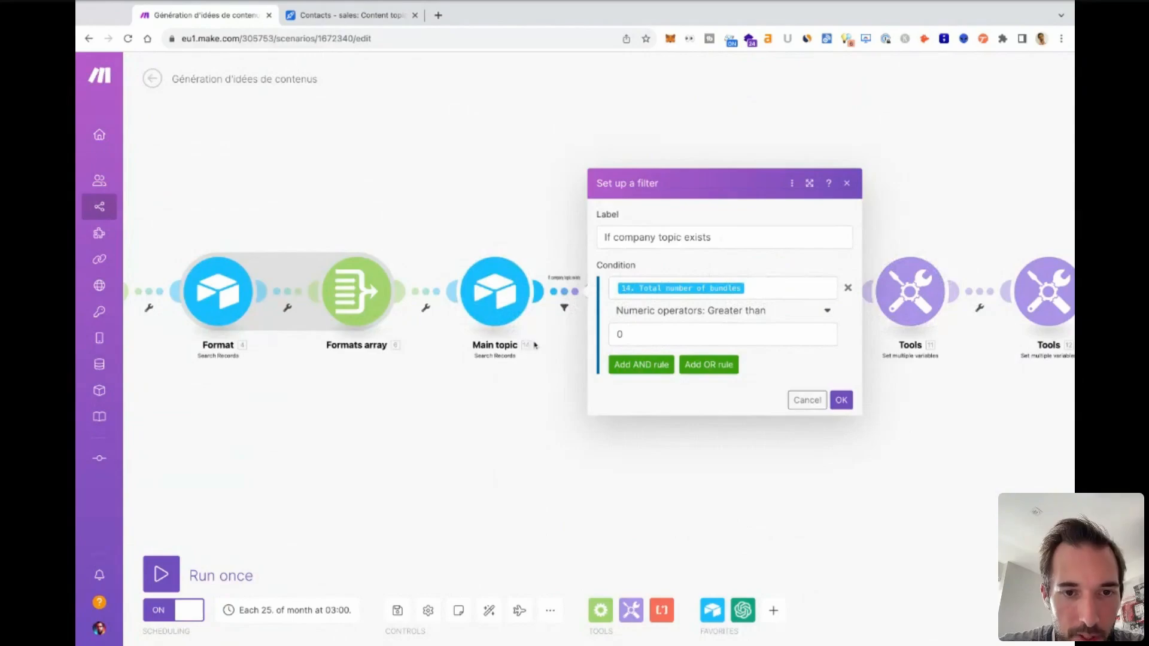
{"action": "scroll", "coordinate": [526, 344], "scroll_direction": "up", "scroll_amount": 3}
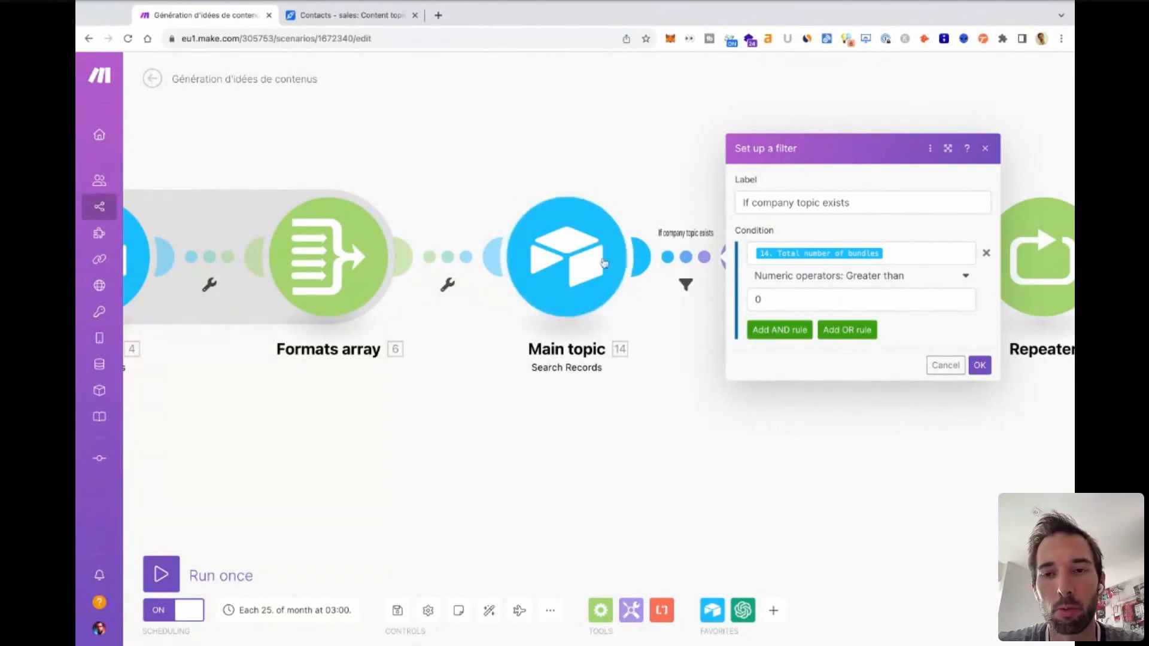
{"action": "left_click", "coordinate": [905, 257]}
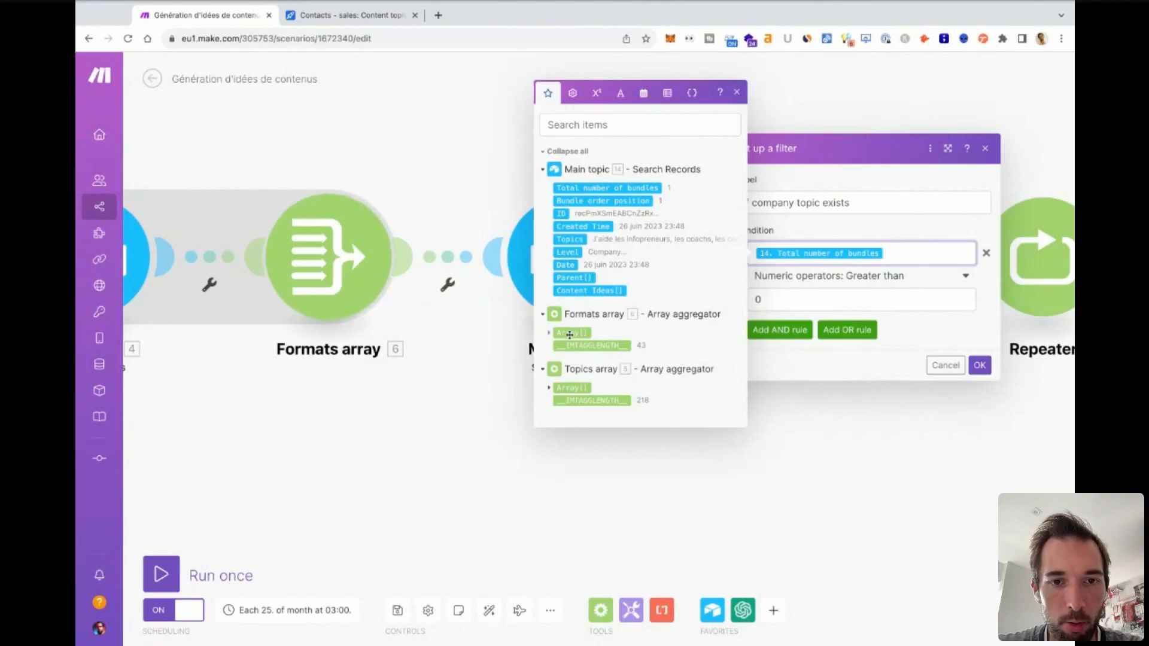
{"action": "left_click", "coordinate": [550, 333]}
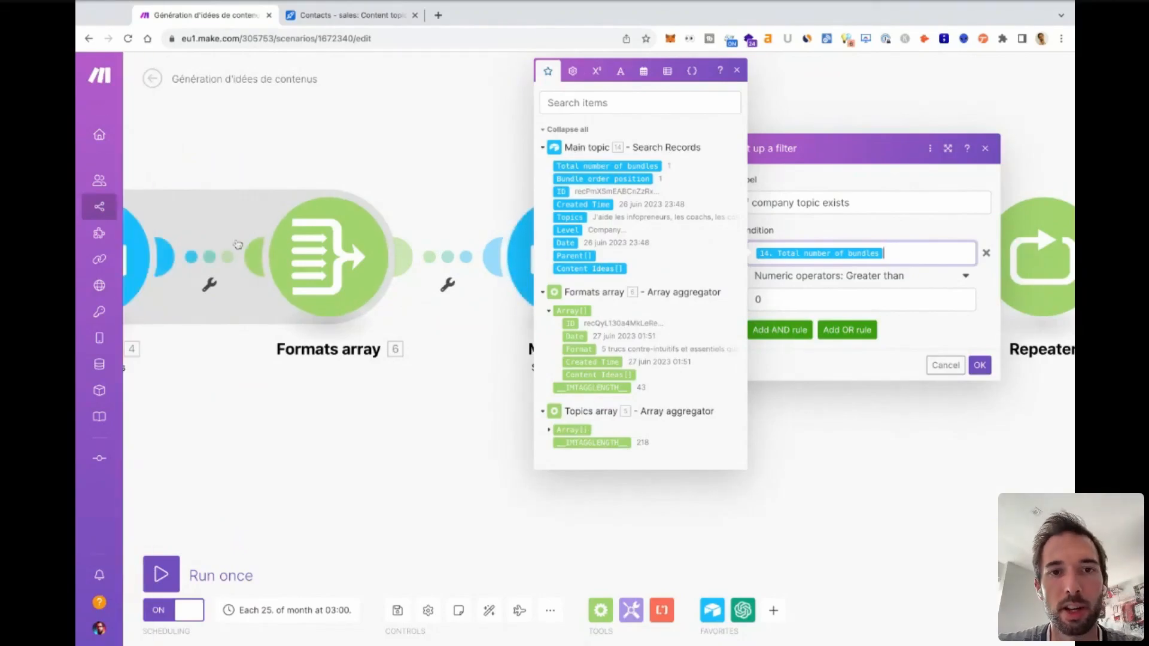
Look through the general, math, text, date, array and variable options available for the filter condition, and close the filter without changes.
{"action": "left_click", "coordinate": [573, 71]}
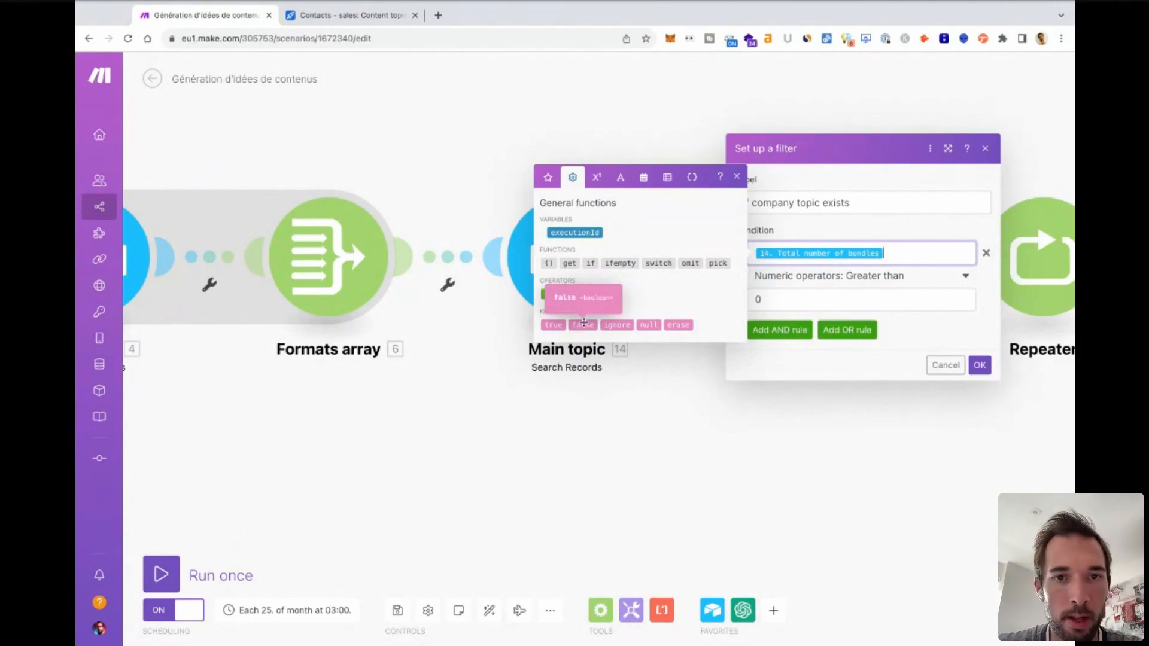
{"action": "left_click", "coordinate": [597, 177]}
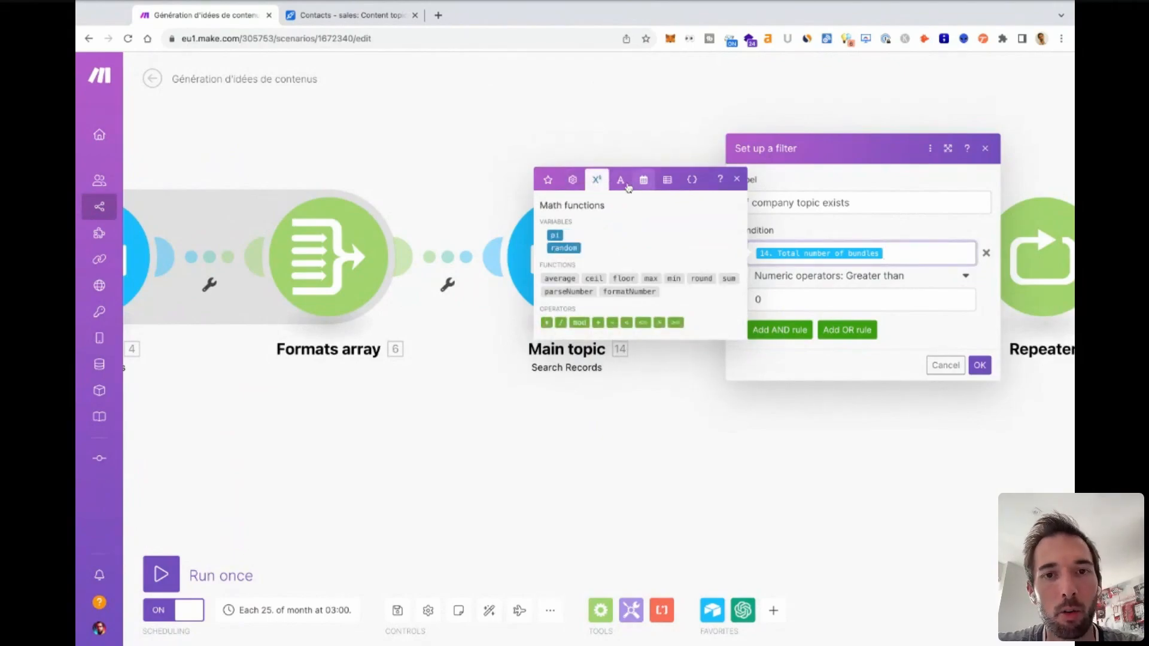
{"action": "left_click", "coordinate": [620, 179]}
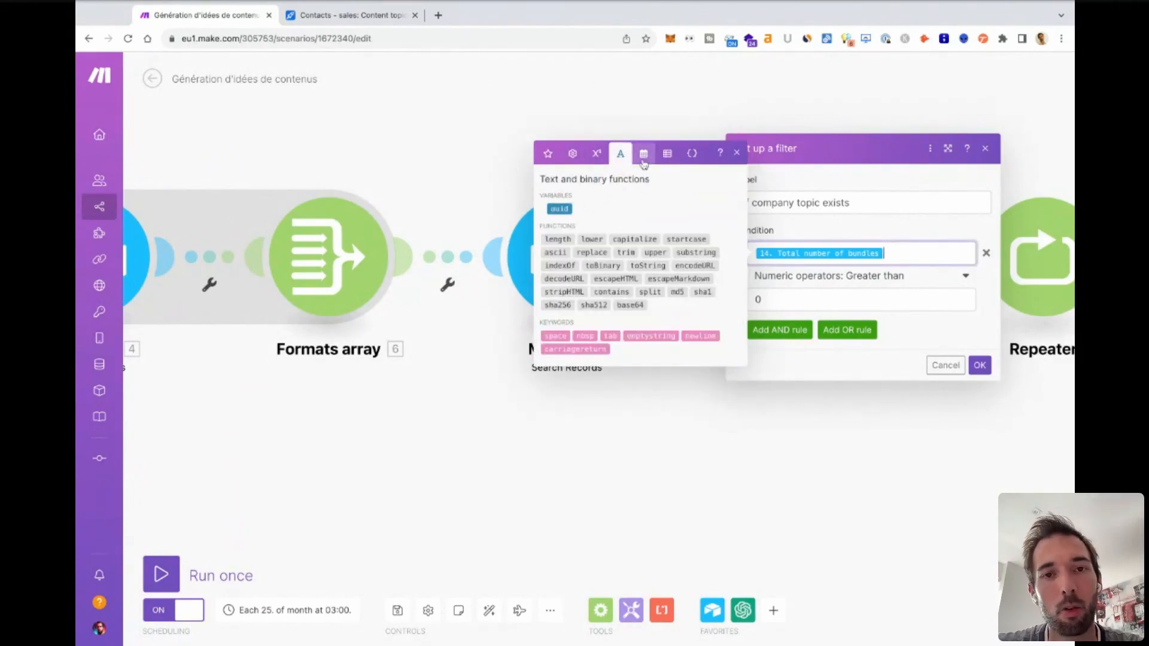
{"action": "left_click", "coordinate": [644, 155]}
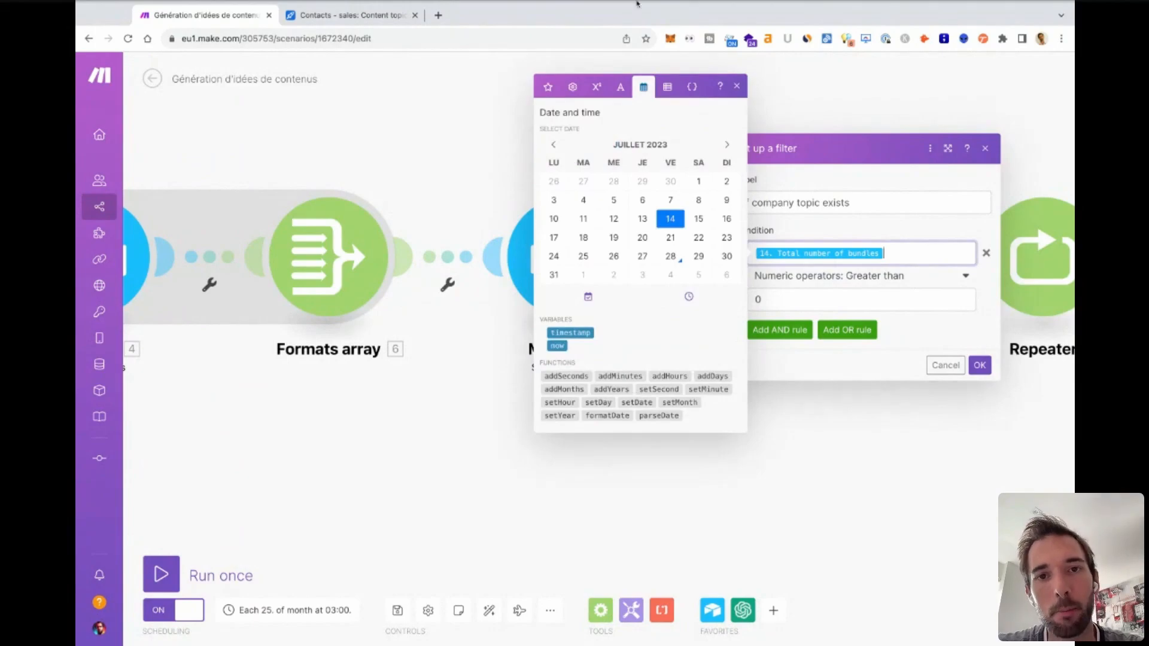
{"action": "left_click", "coordinate": [667, 87]}
{"action": "left_click", "coordinate": [692, 188]}
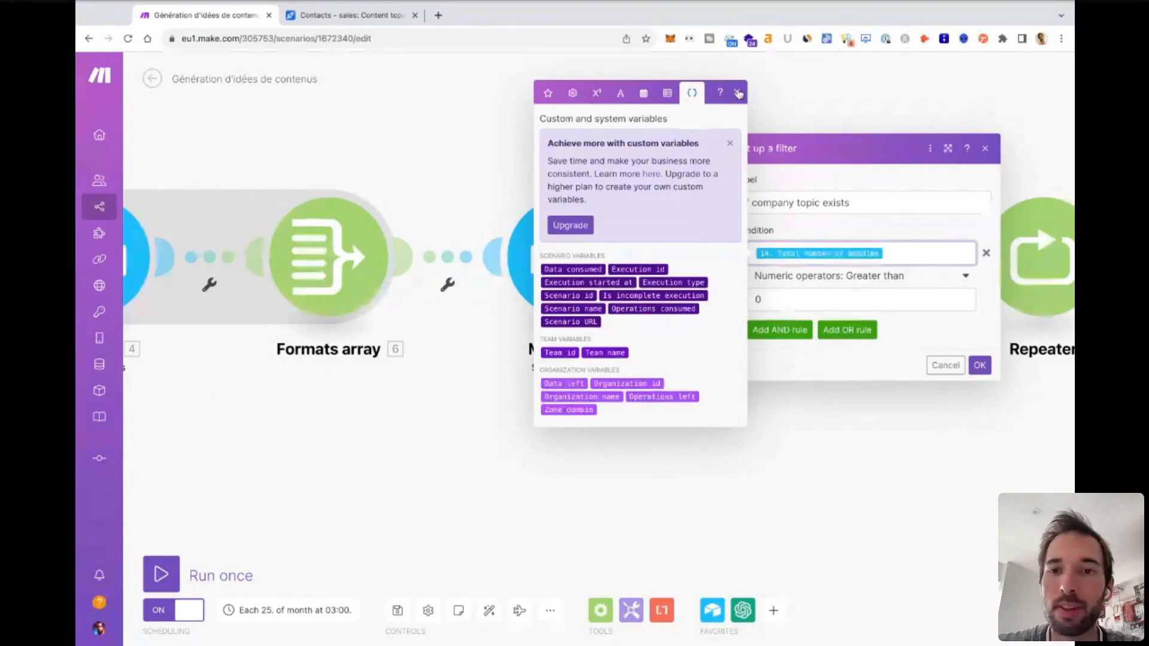
{"action": "left_click", "coordinate": [740, 94]}
{"action": "left_click", "coordinate": [986, 149]}
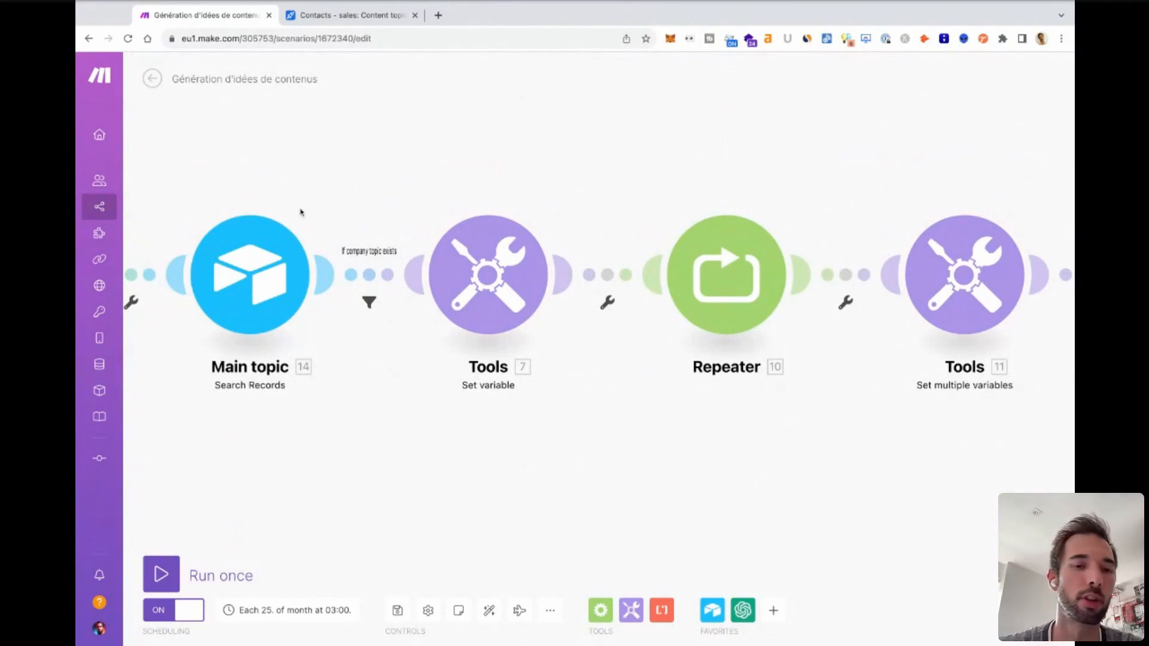
Check the variable name, lifetime and value in the Set variable module before the Repeater, and close it without saving.
{"action": "left_click", "coordinate": [487, 282]}
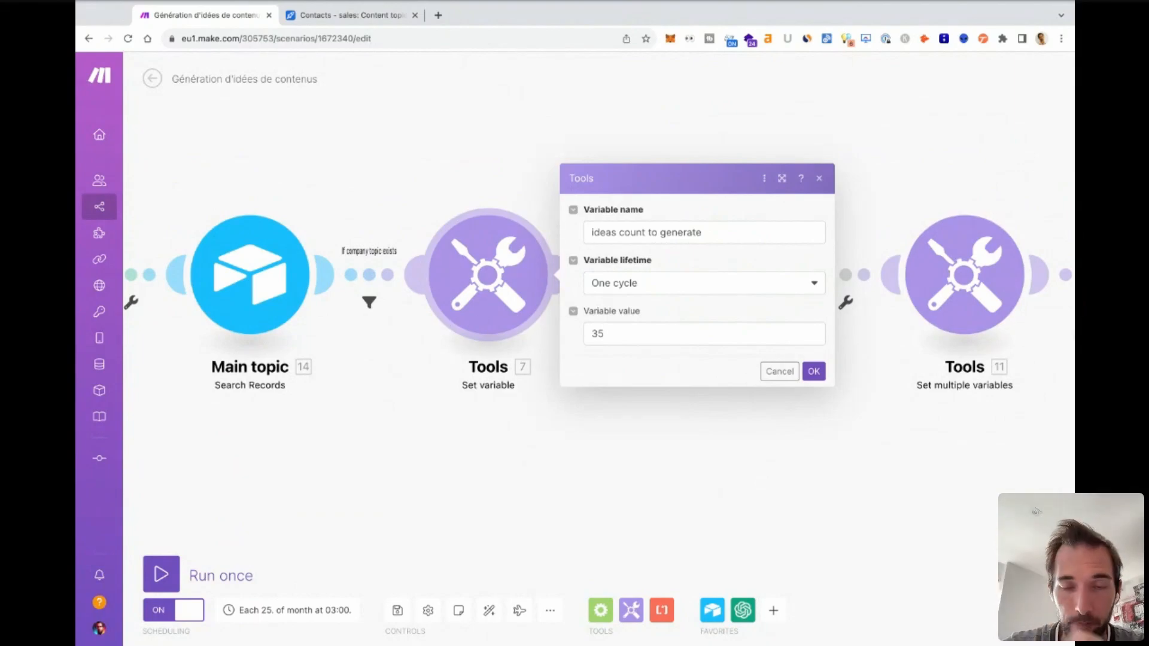
{"action": "left_click", "coordinate": [772, 368]}
{"action": "scroll", "coordinate": [627, 437], "scroll_direction": "down", "scroll_amount": 5}
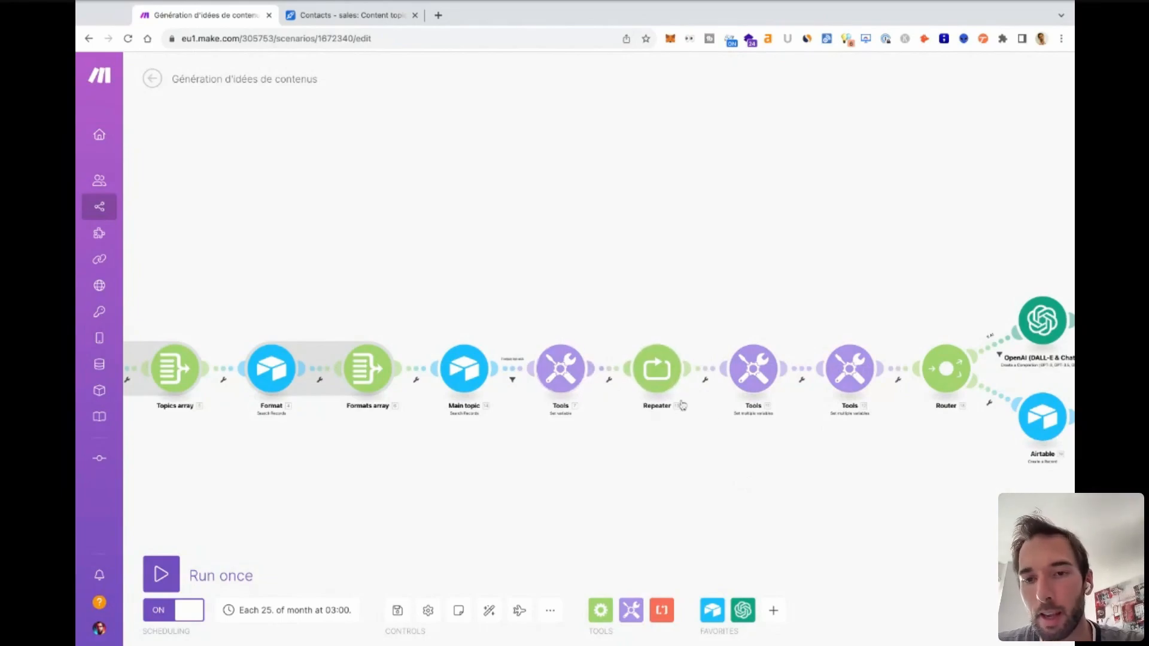
Review the ideas count variable in the Set variable module and the Repeater's initial value and repeats, closing both without saving.
{"action": "scroll", "coordinate": [744, 482], "scroll_direction": "right", "scroll_amount": 5}
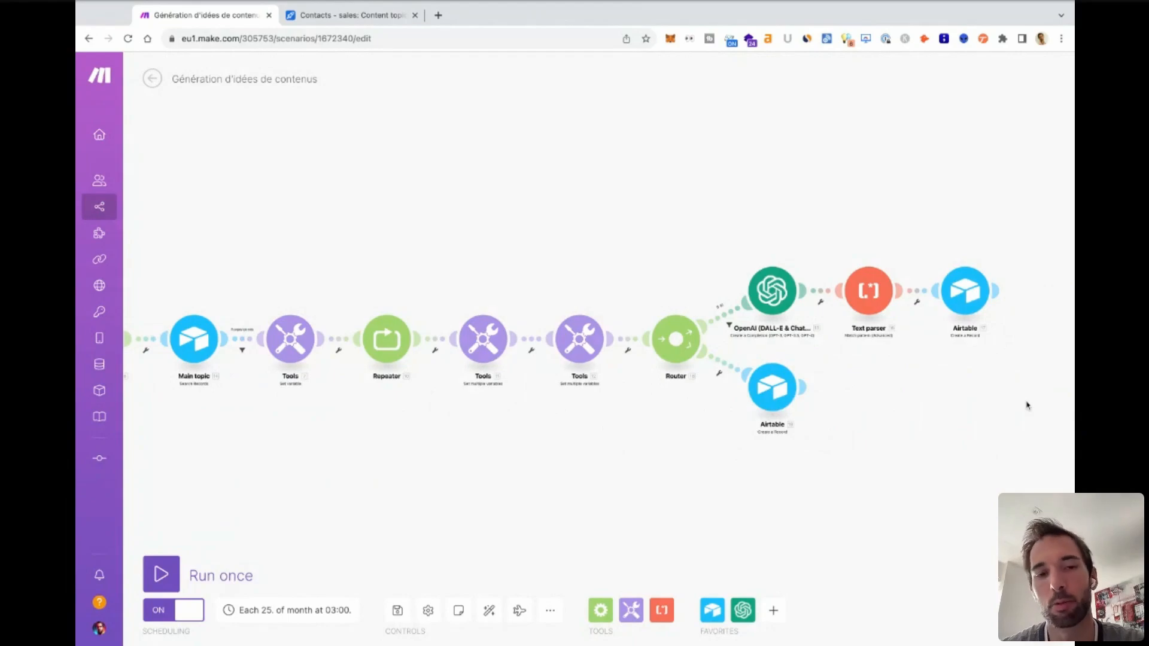
{"action": "left_click_drag", "start_coordinate": [289, 409], "coordinate": [408, 410]}
{"action": "scroll", "coordinate": [408, 411], "scroll_direction": "up", "scroll_amount": 5}
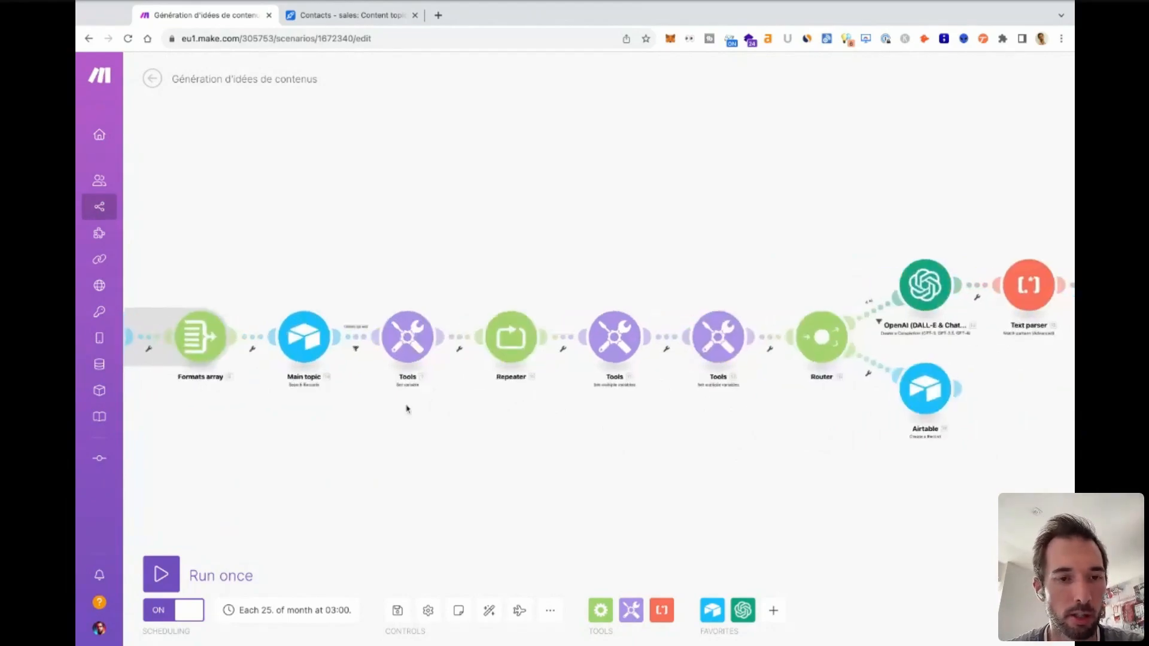
{"action": "left_click_drag", "start_coordinate": [488, 418], "coordinate": [507, 483]}
{"action": "left_click", "coordinate": [440, 370]}
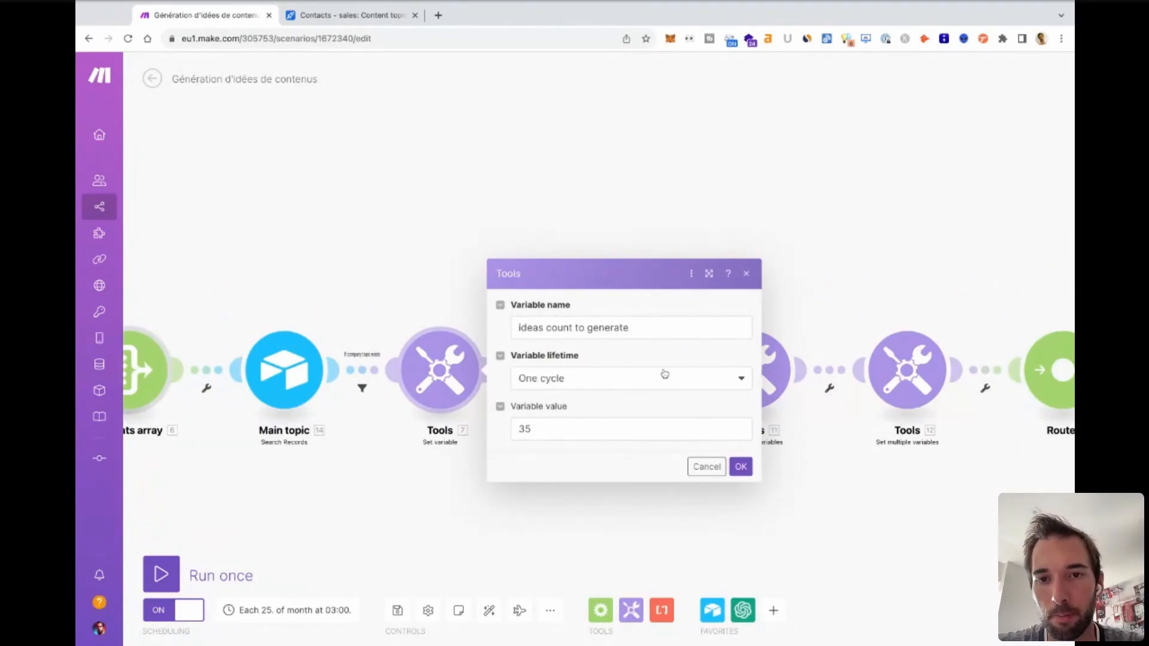
{"action": "left_click", "coordinate": [746, 273]}
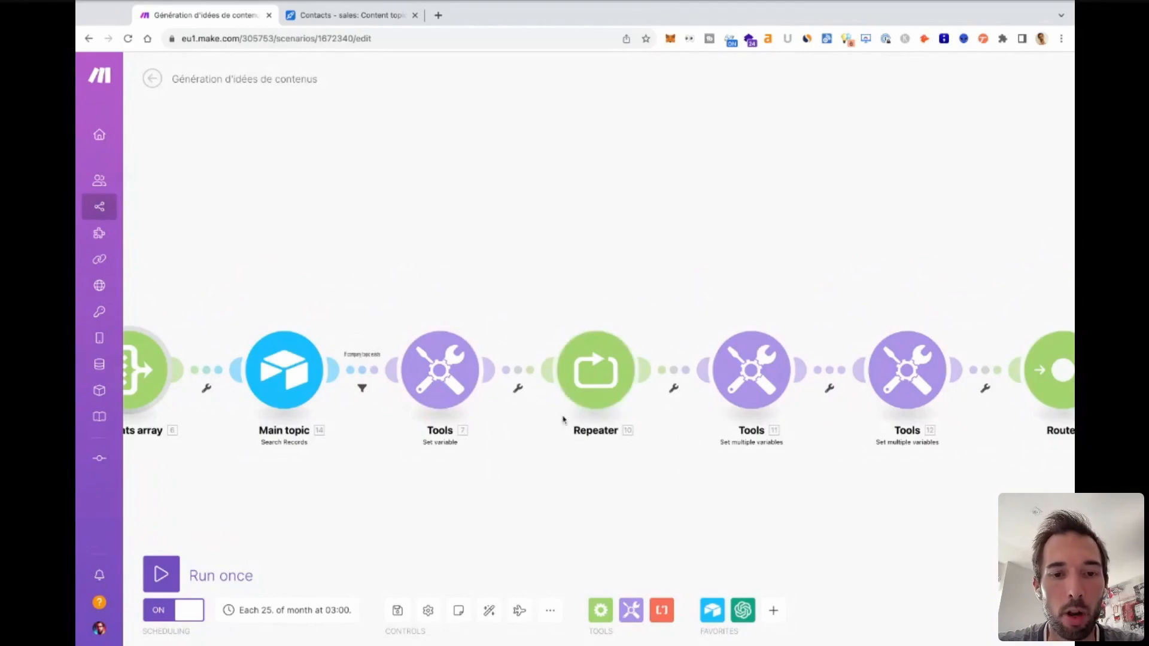
{"action": "left_click", "coordinate": [583, 392]}
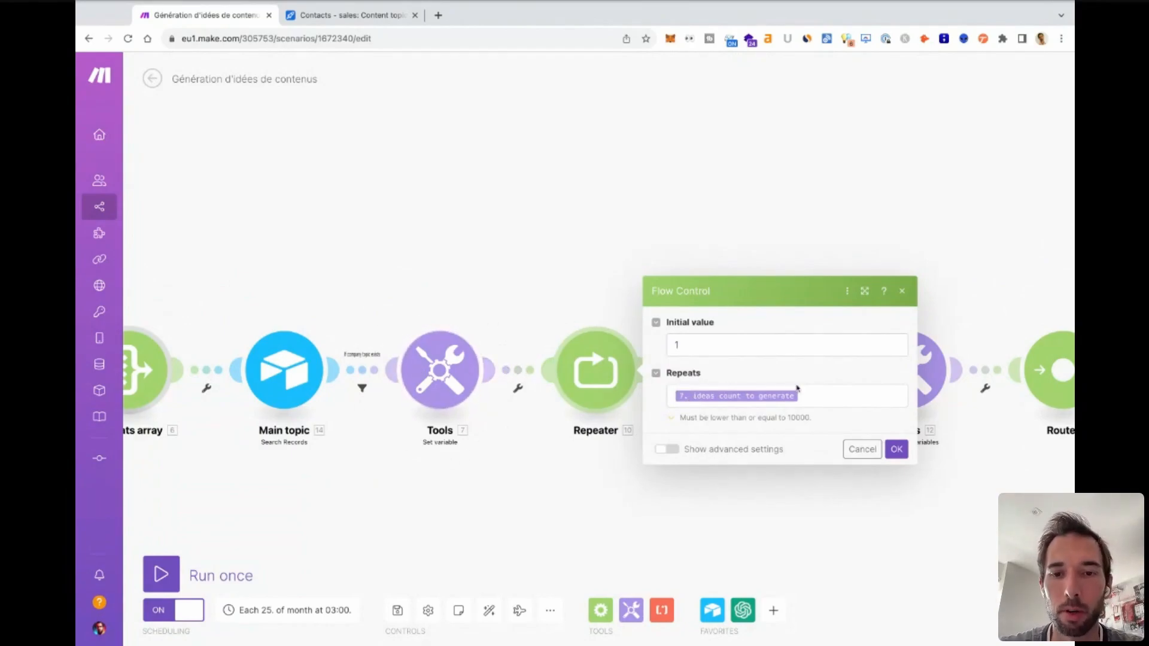
{"action": "left_click", "coordinate": [885, 273]}
Open the Set multiple variables module after the Repeater and examine the topic idx and format idx formulas, including the floor function's description.
{"action": "scroll", "coordinate": [885, 275], "scroll_direction": "right", "scroll_amount": 7}
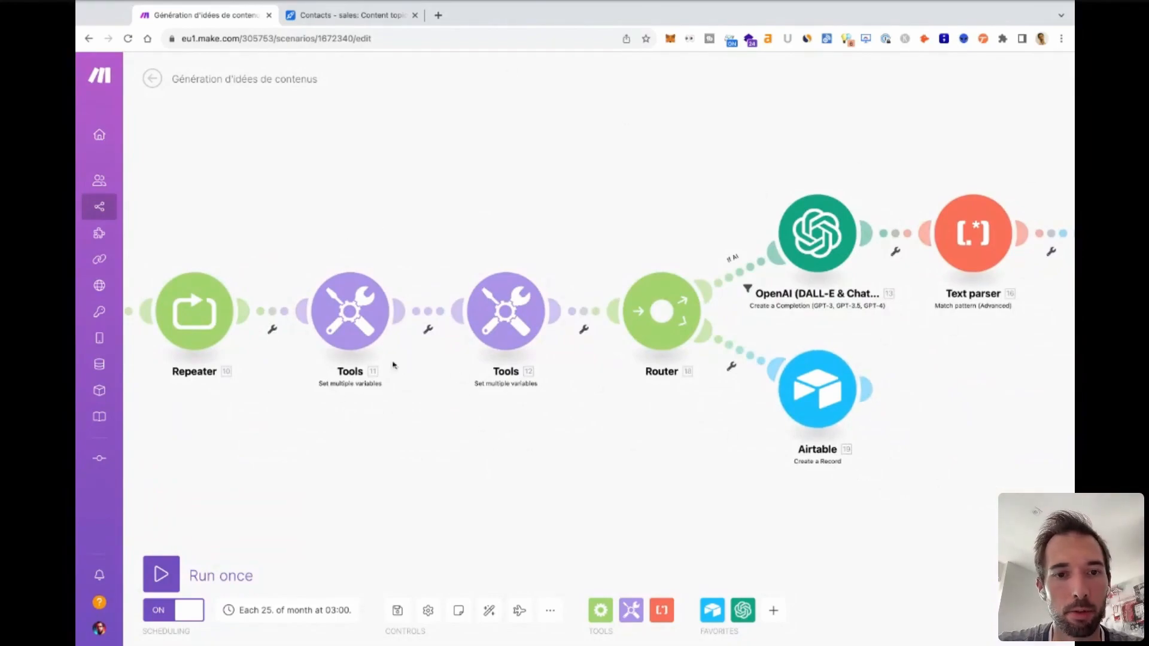
{"action": "left_click_drag", "start_coordinate": [337, 438], "coordinate": [361, 447]}
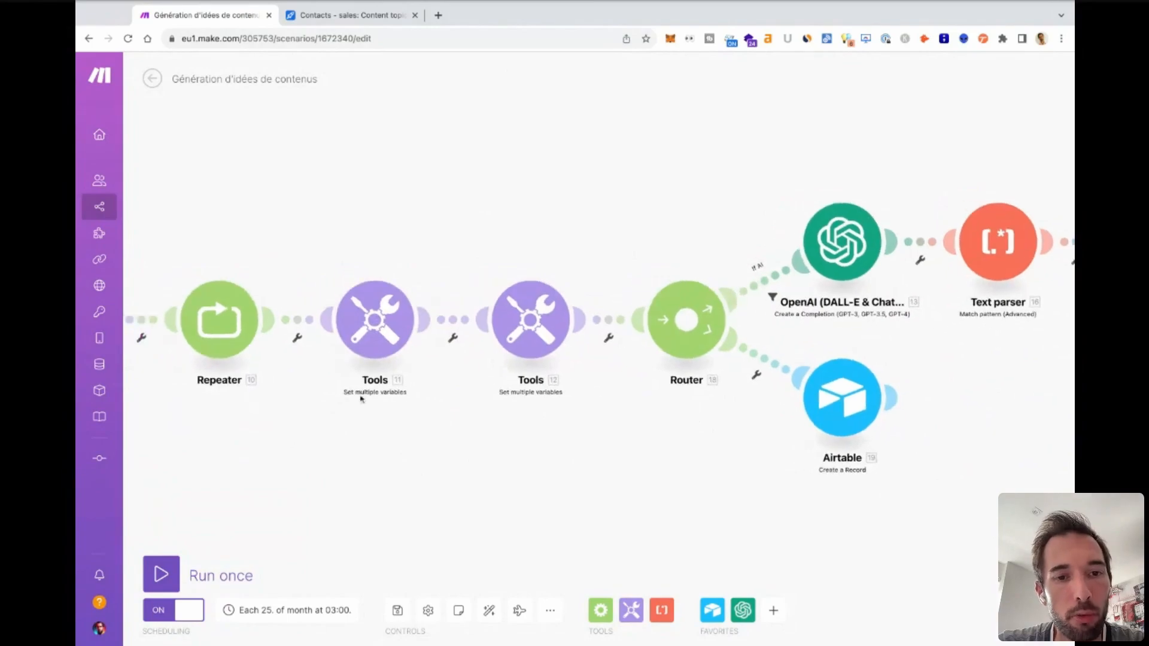
{"action": "left_click", "coordinate": [376, 317]}
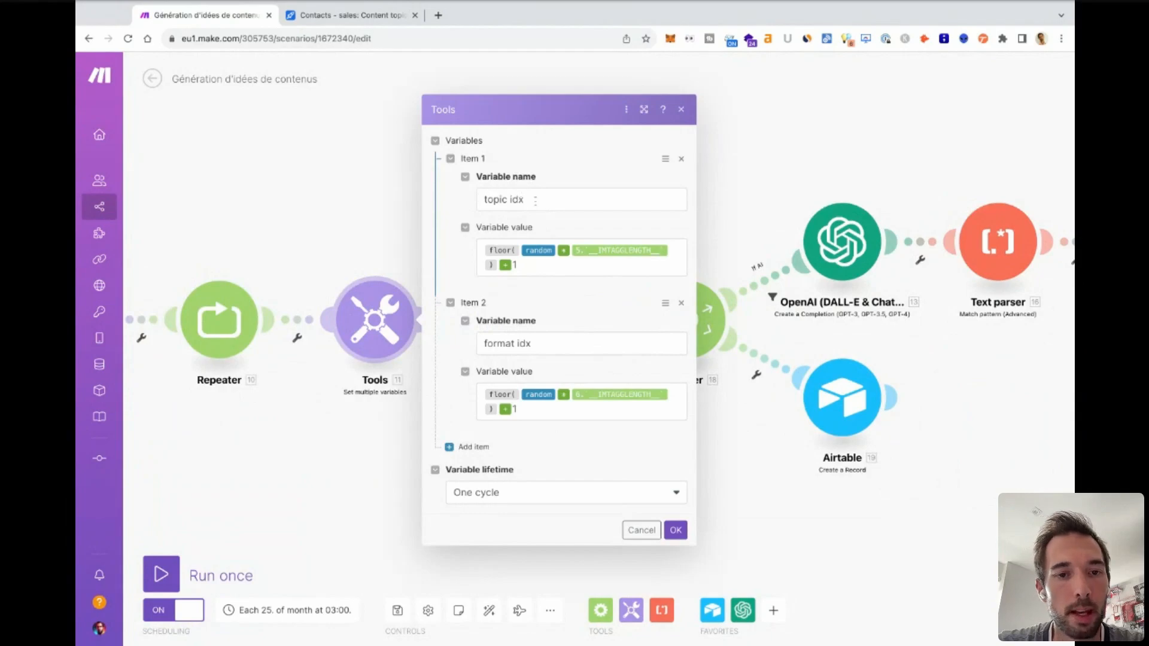
{"action": "left_click", "coordinate": [530, 344]}
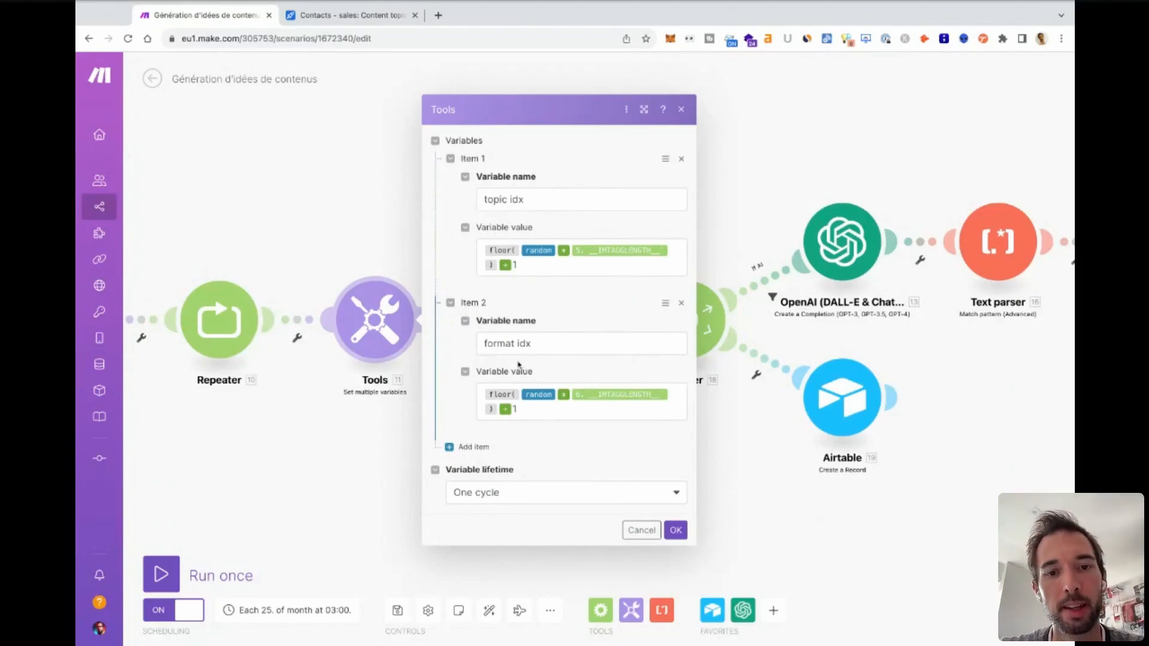
{"action": "left_click", "coordinate": [541, 252]}
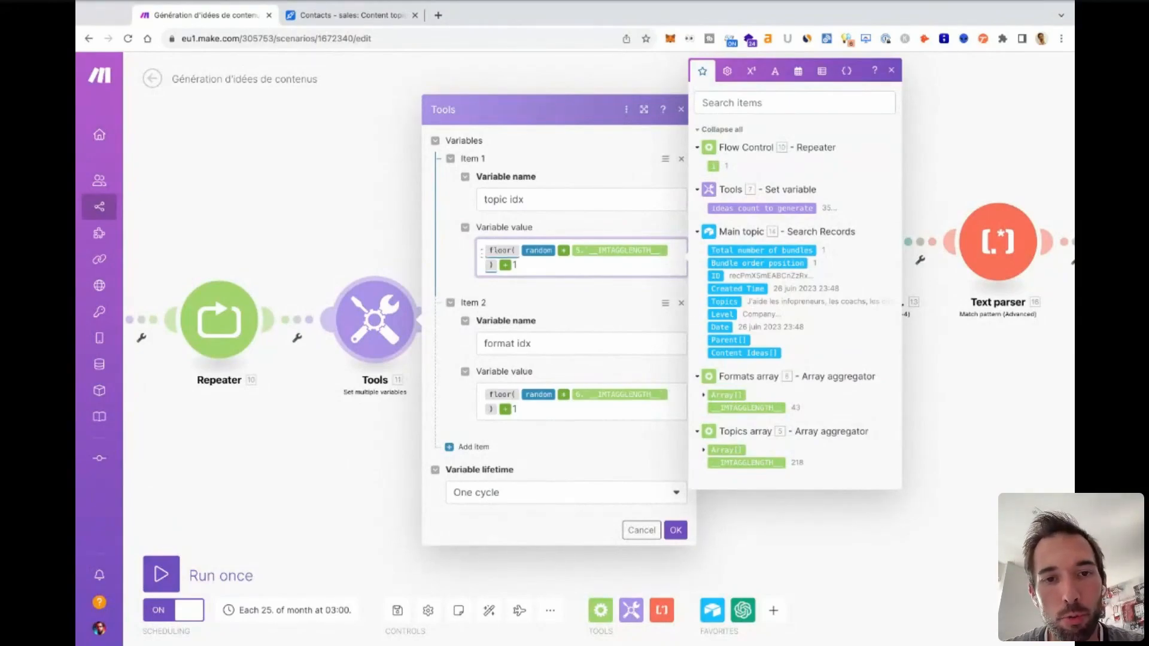
{"action": "mouse_move", "coordinate": [502, 252]}
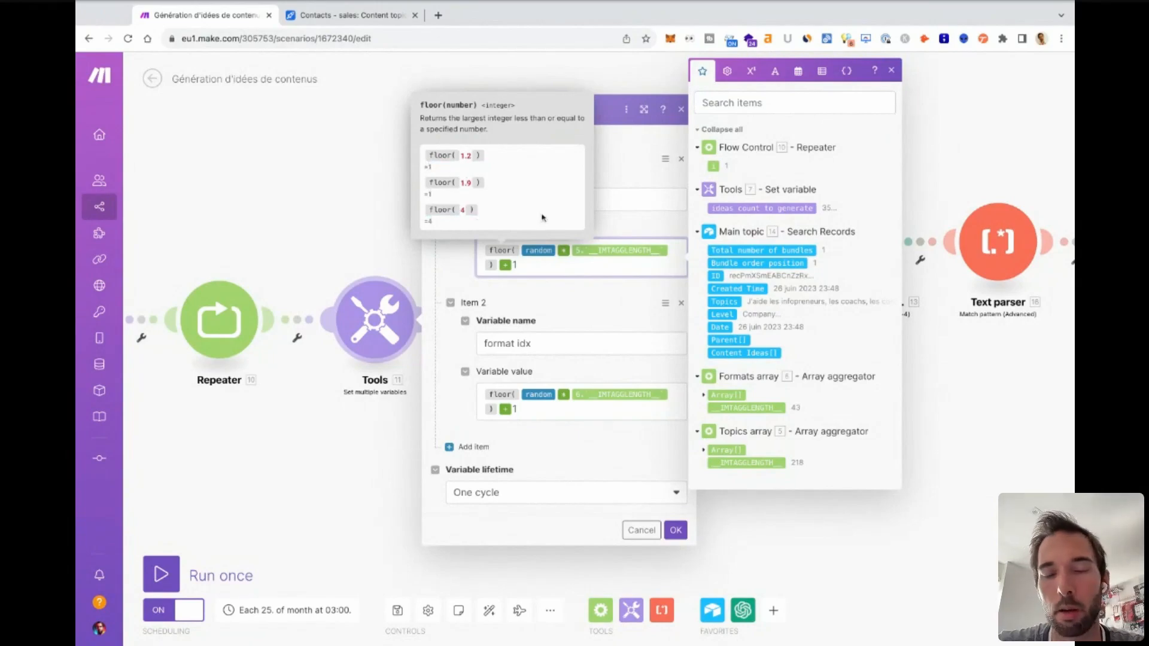
{"action": "left_click", "coordinate": [622, 181]}
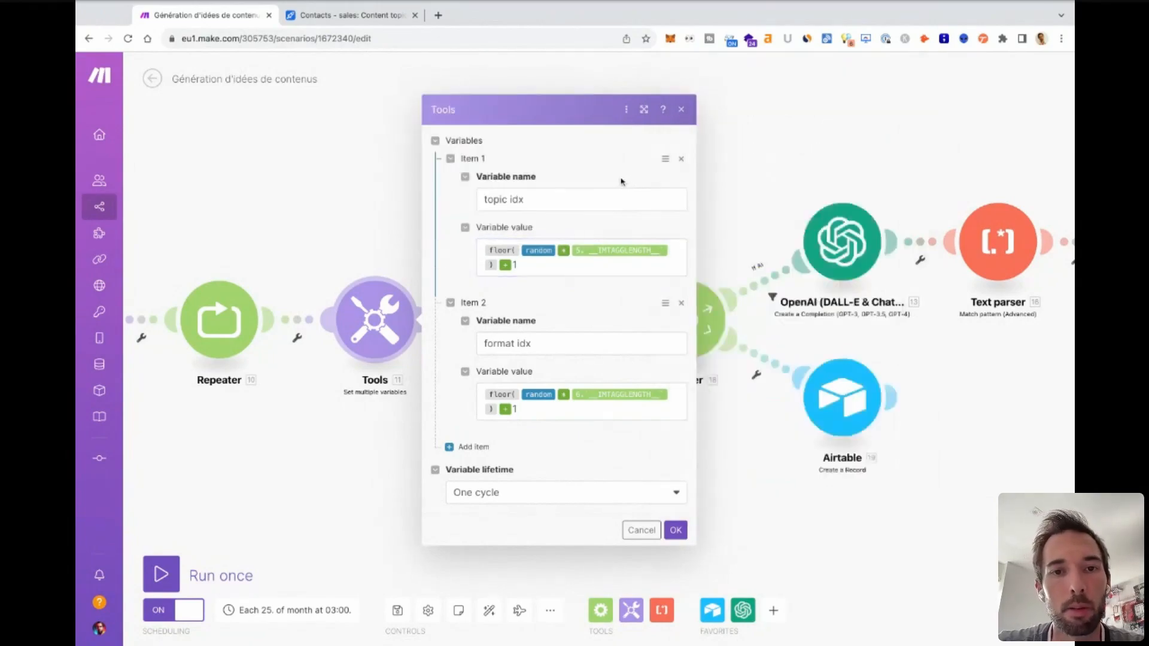
Examine the random and array length parts of the topic idx formula, and close the module without saving.
{"action": "left_click", "coordinate": [645, 251]}
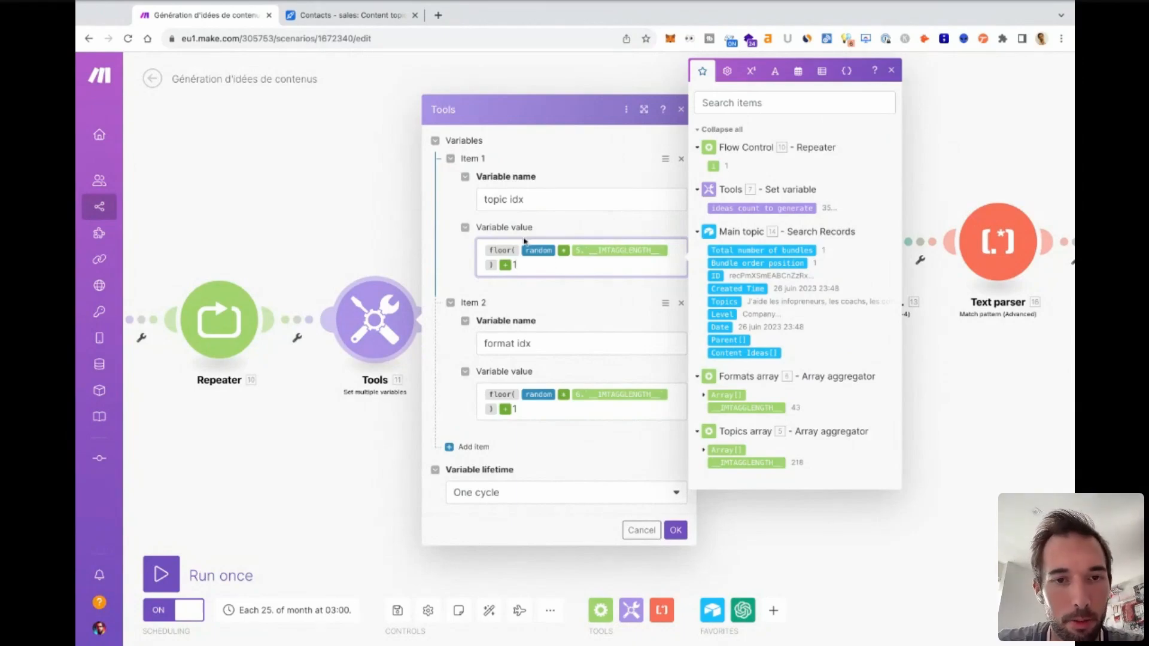
{"action": "mouse_move", "coordinate": [541, 252]}
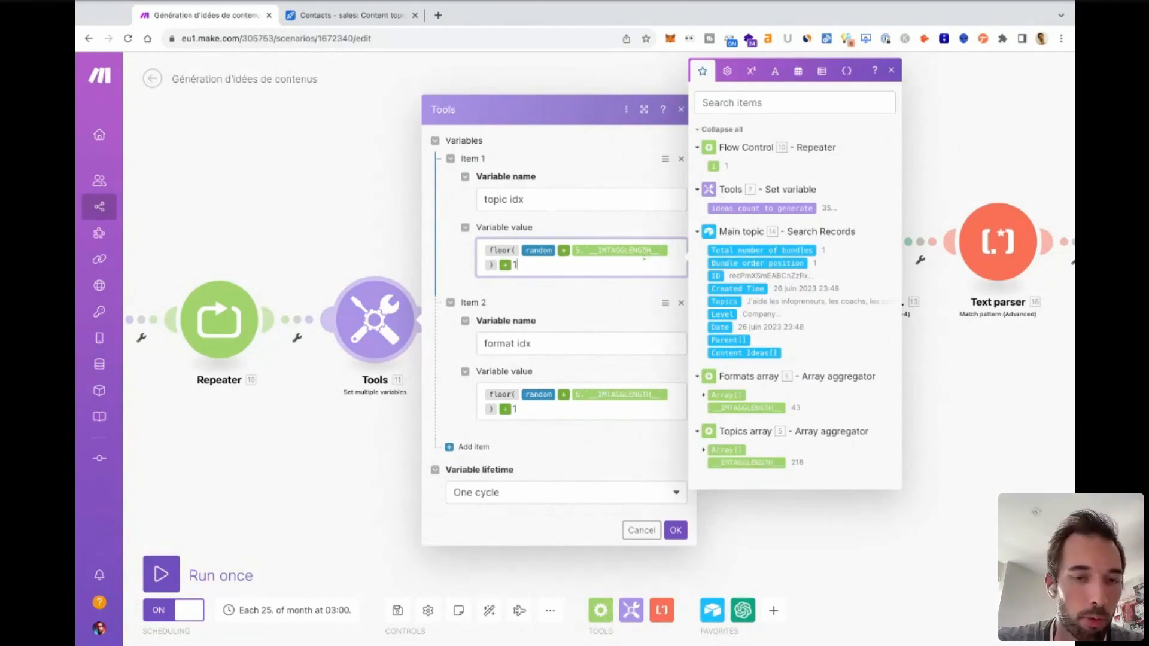
{"action": "left_click", "coordinate": [577, 289]}
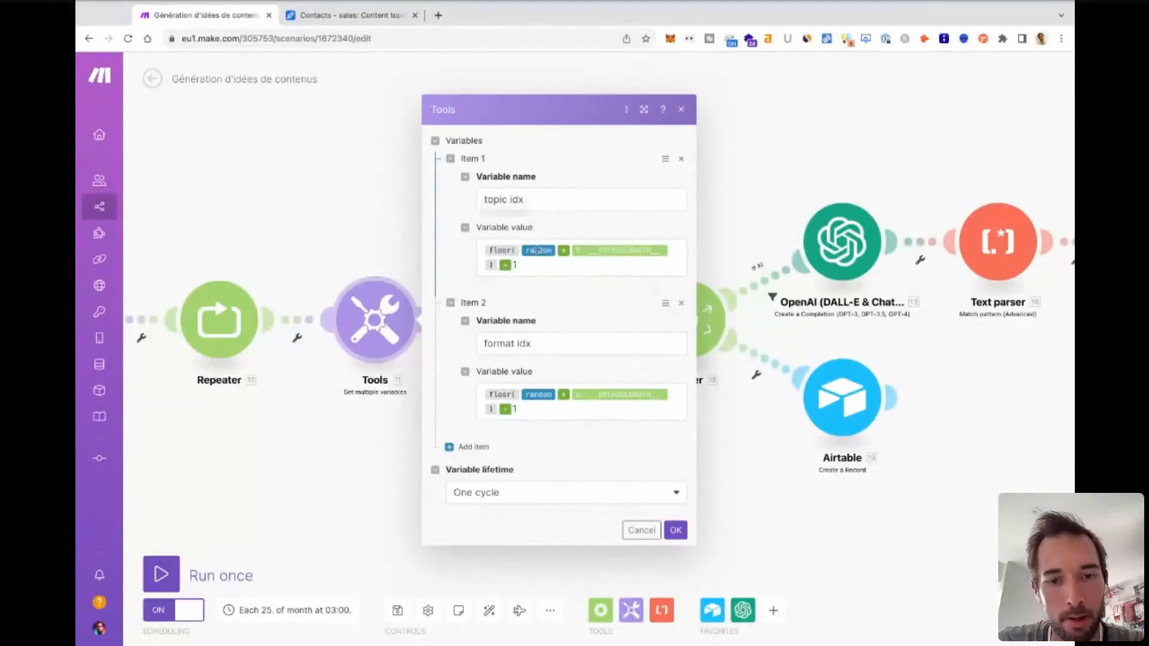
{"action": "left_click", "coordinate": [683, 110]}
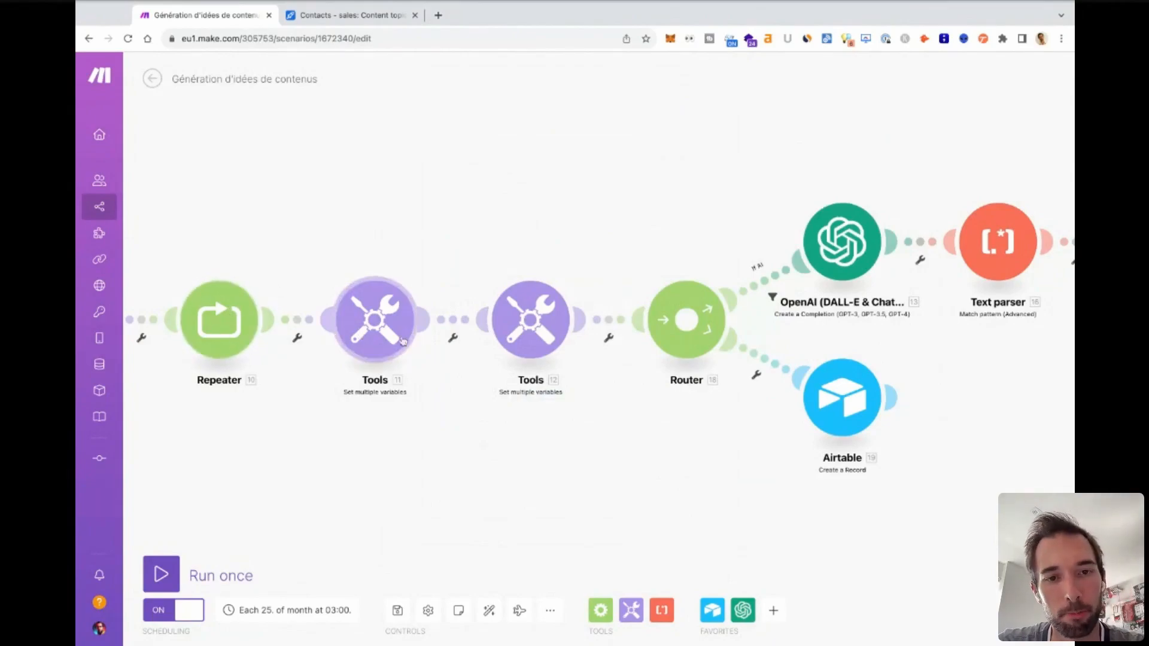
Check the get formulas for topic and format in the Set multiple variables module before the Router, and close it without saving.
{"action": "left_click", "coordinate": [531, 319]}
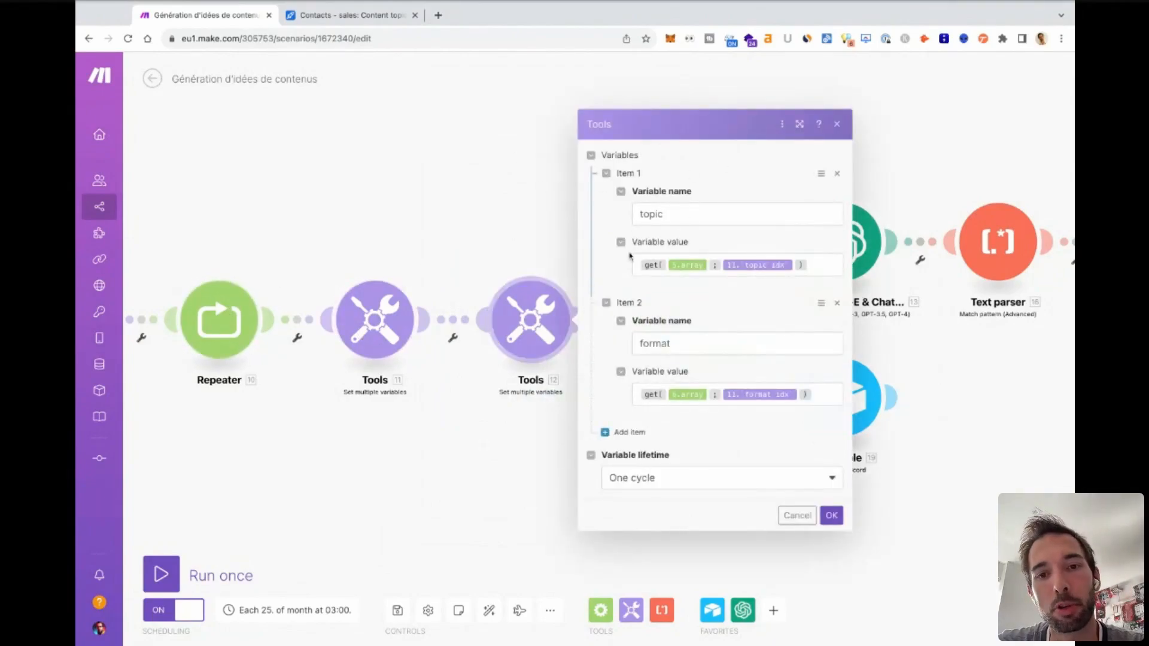
{"action": "left_click", "coordinate": [691, 265]}
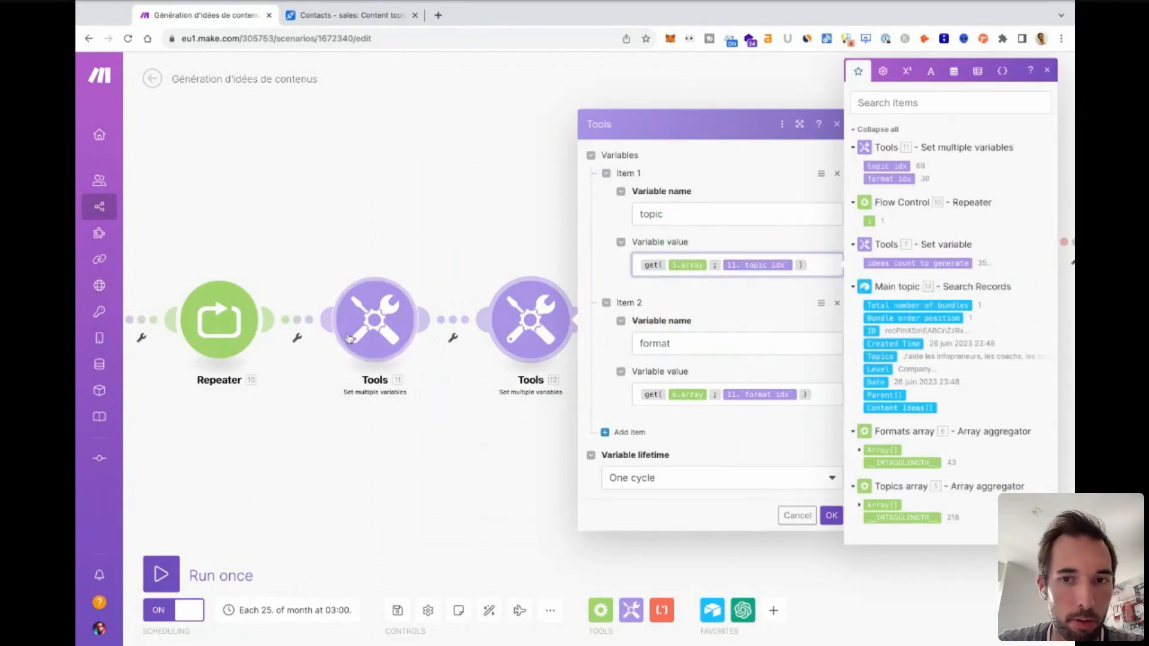
{"action": "mouse_move", "coordinate": [648, 265]}
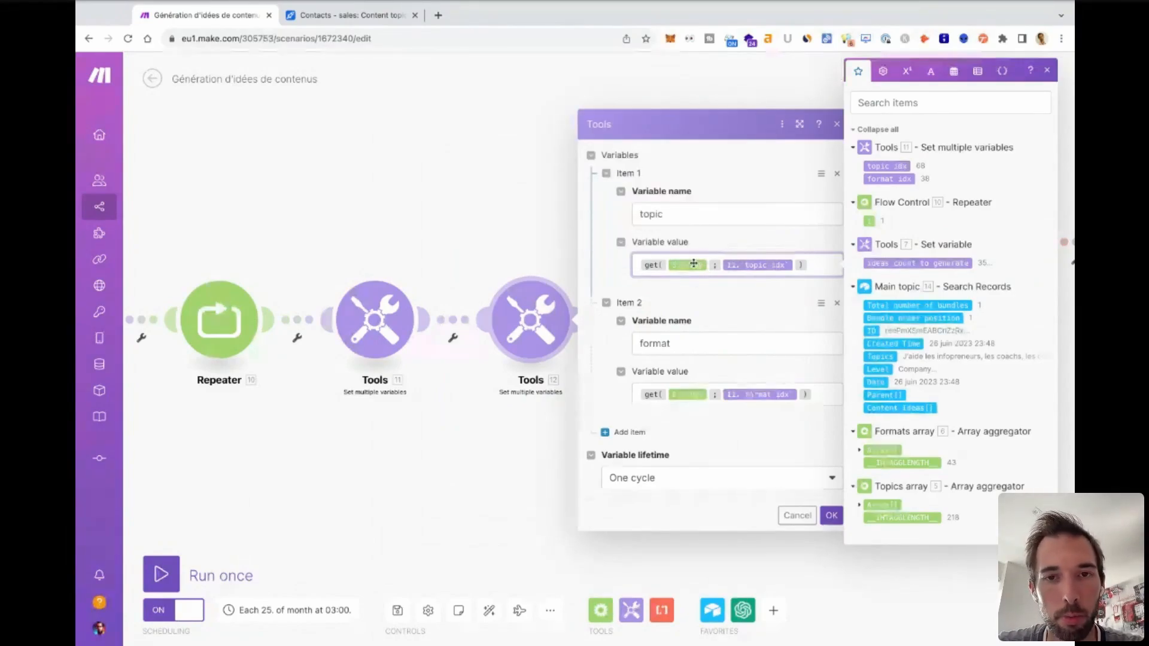
{"action": "left_click", "coordinate": [642, 252]}
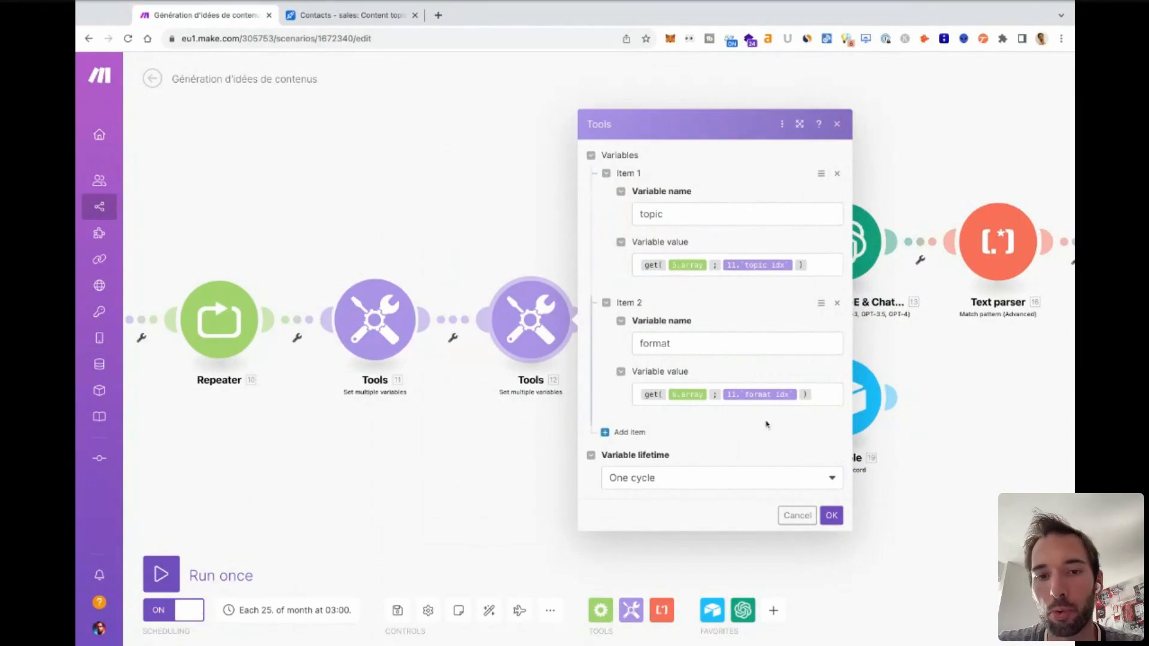
{"action": "key", "text": "Escape"}
Inspect the If AI filter and the fallback setting on the Router's other route, closing both without changes.
{"action": "left_click_drag", "start_coordinate": [725, 448], "coordinate": [577, 452]}
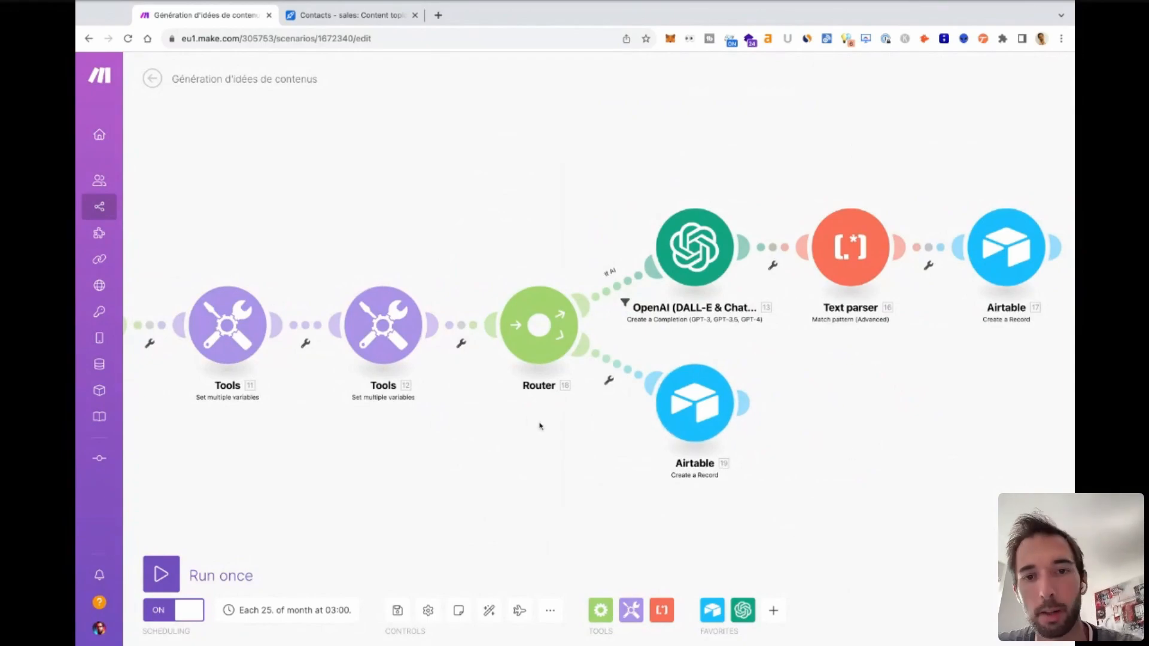
{"action": "scroll", "coordinate": [547, 444], "scroll_direction": "right", "scroll_amount": 2}
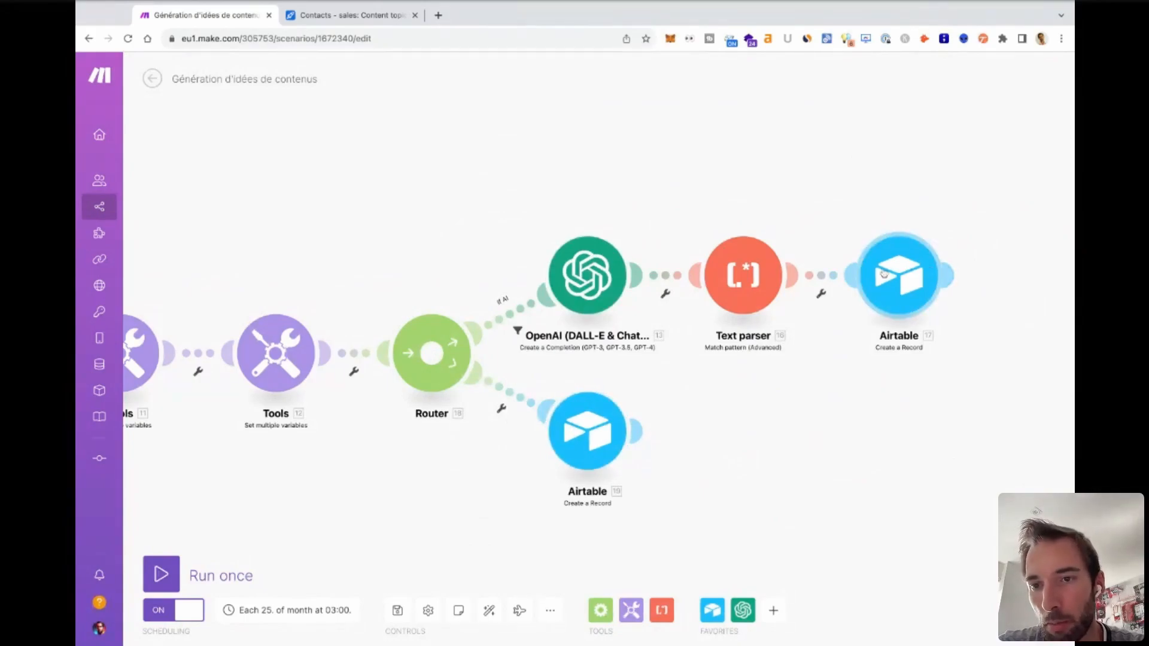
{"action": "left_click", "coordinate": [511, 318]}
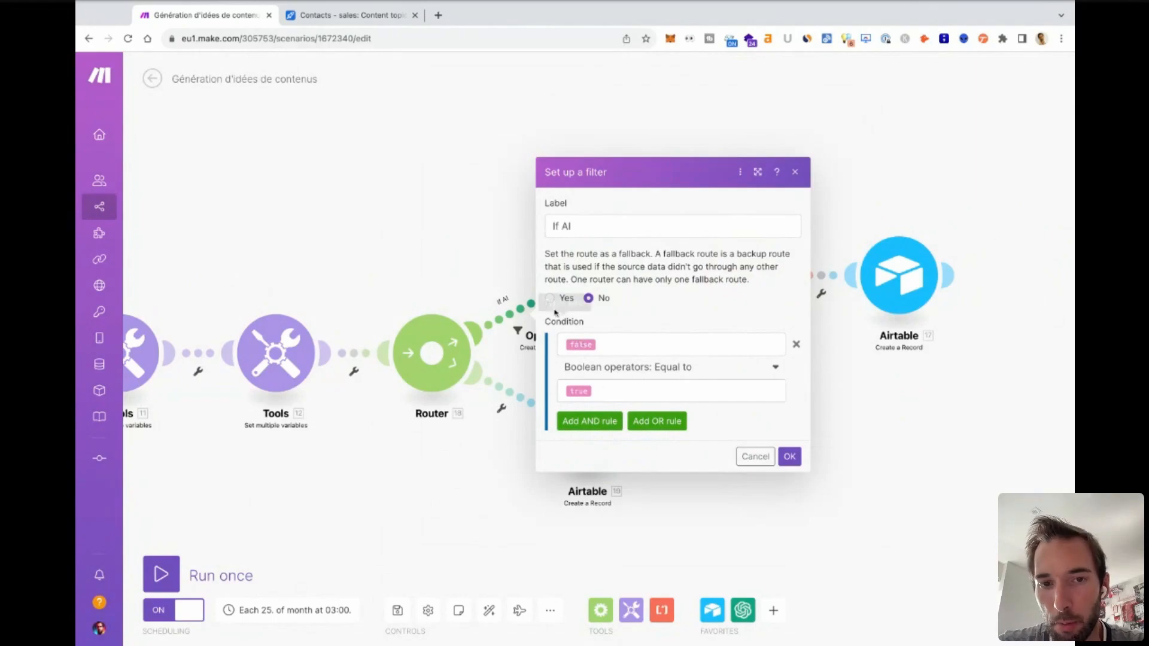
{"action": "left_click", "coordinate": [795, 173]}
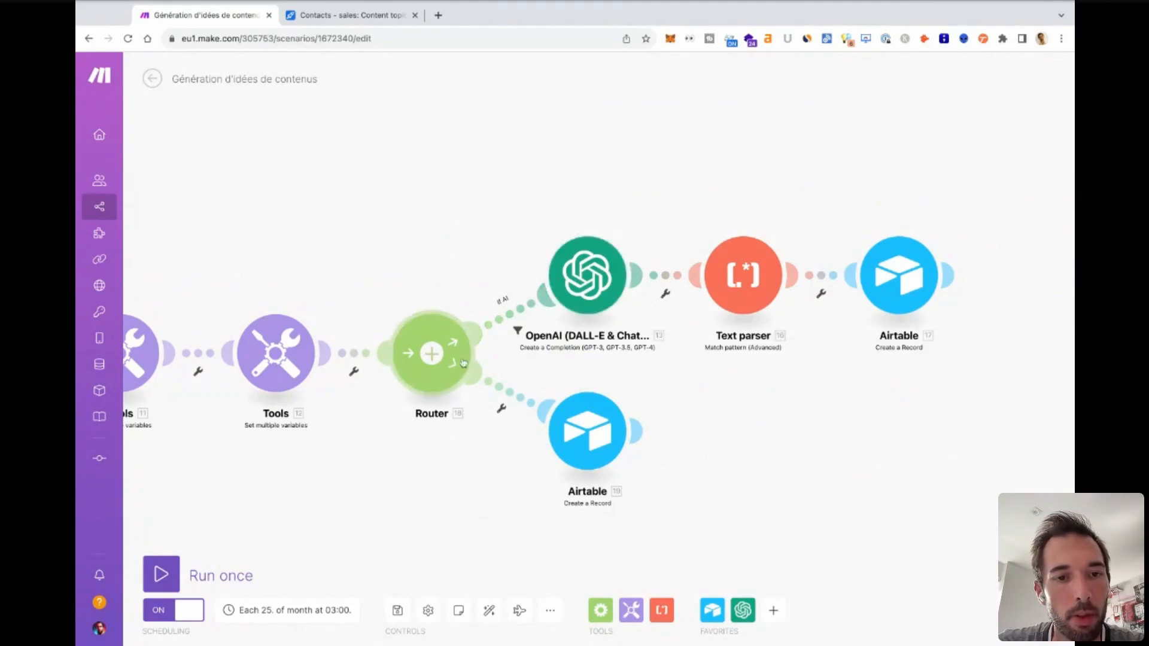
{"action": "left_click", "coordinate": [505, 397]}
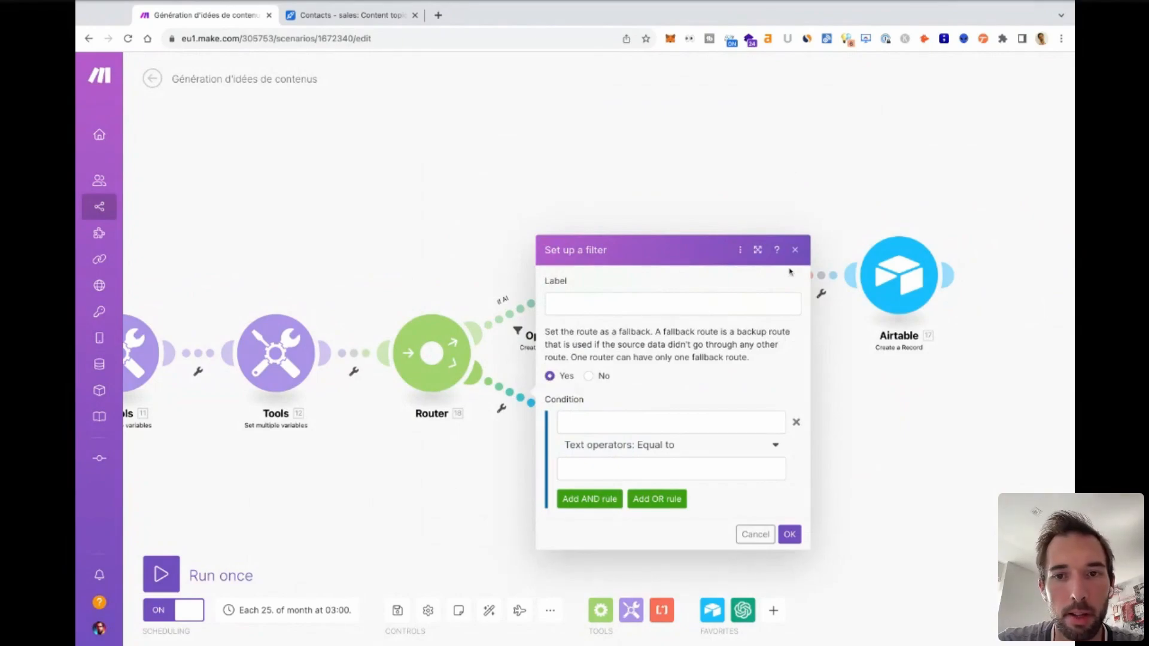
{"action": "left_click", "coordinate": [795, 250]}
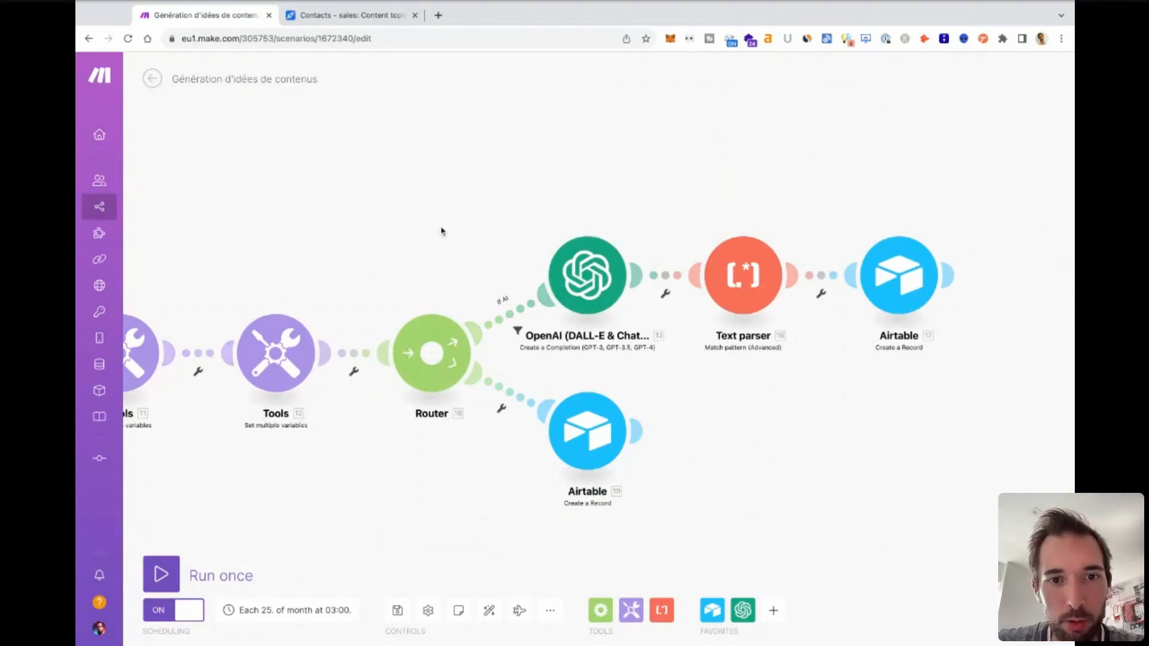
Open the OpenAI module's settings and review its connection, completion method, model and the opening of its prompt.
{"action": "left_click", "coordinate": [584, 252]}
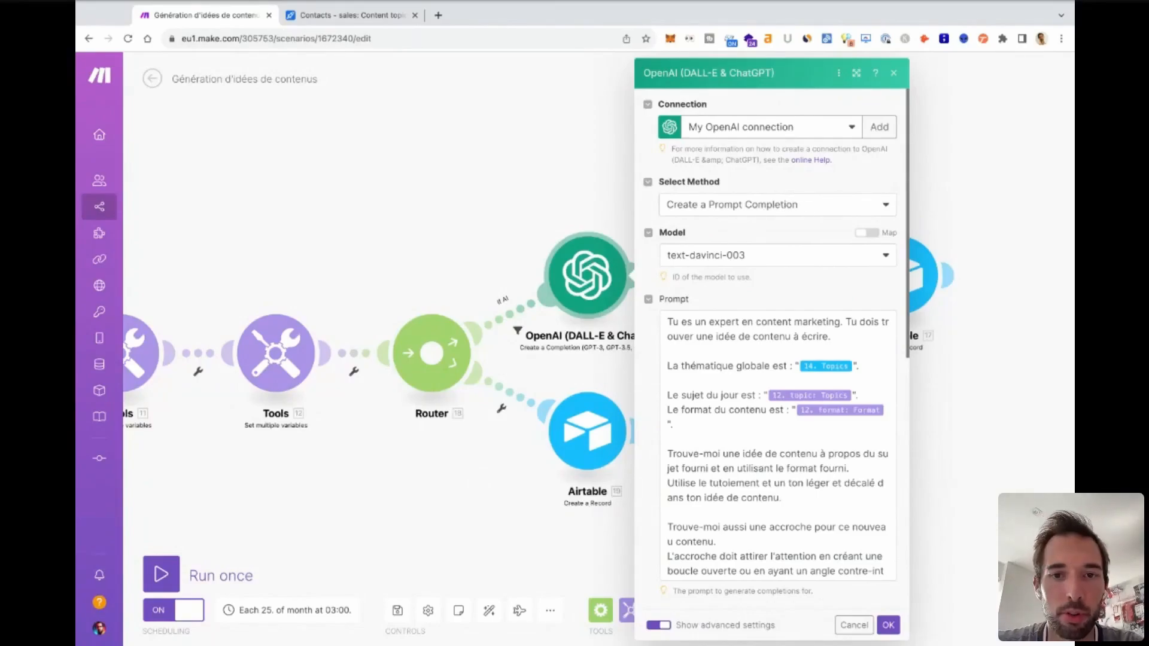
{"action": "left_click", "coordinate": [818, 264]}
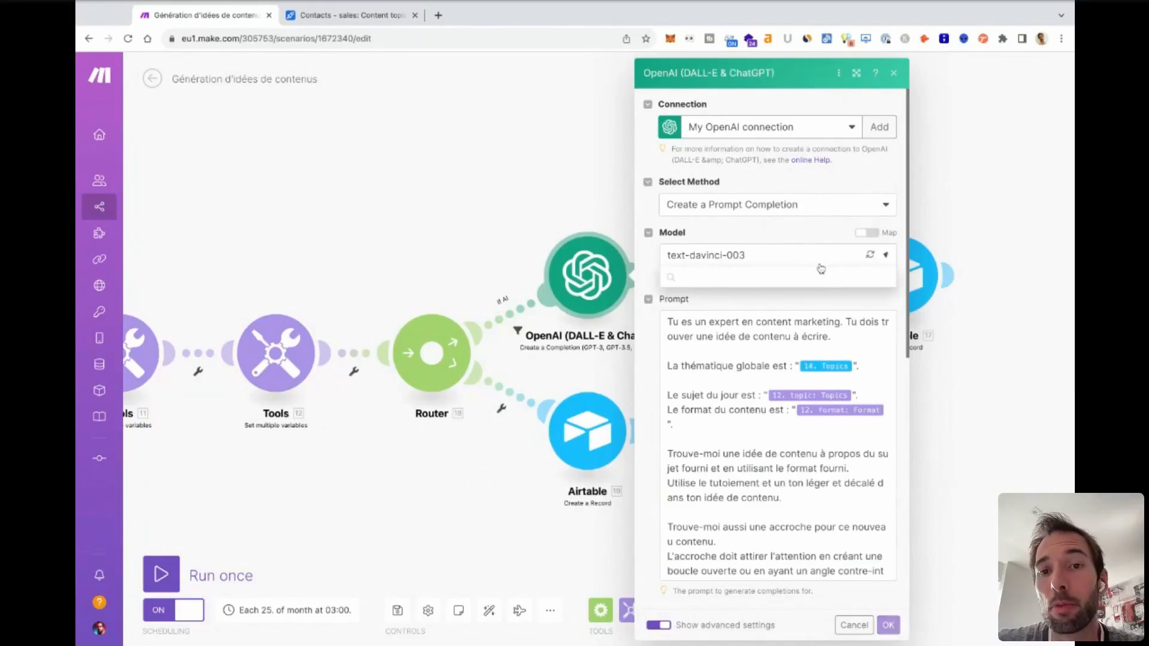
{"action": "left_click", "coordinate": [758, 232]}
{"action": "scroll", "coordinate": [759, 442], "scroll_direction": "down", "scroll_amount": 3}
{"action": "scroll", "coordinate": [759, 443], "scroll_direction": "up", "scroll_amount": 2}
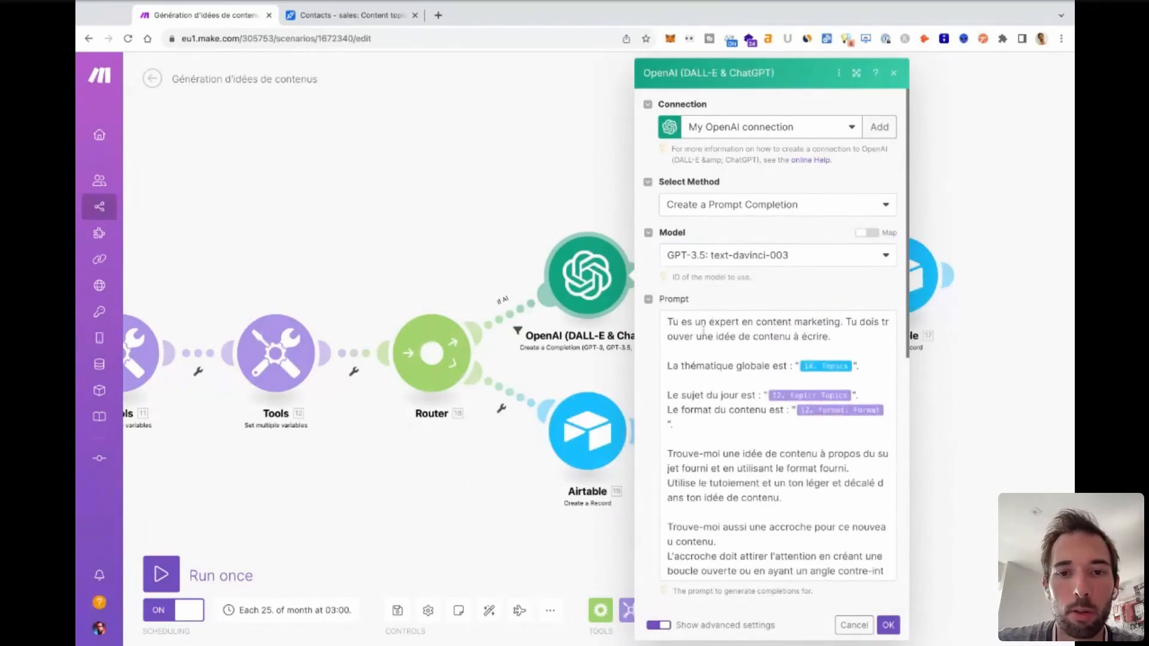
{"action": "left_click", "coordinate": [695, 338]}
{"action": "left_click", "coordinate": [804, 297]}
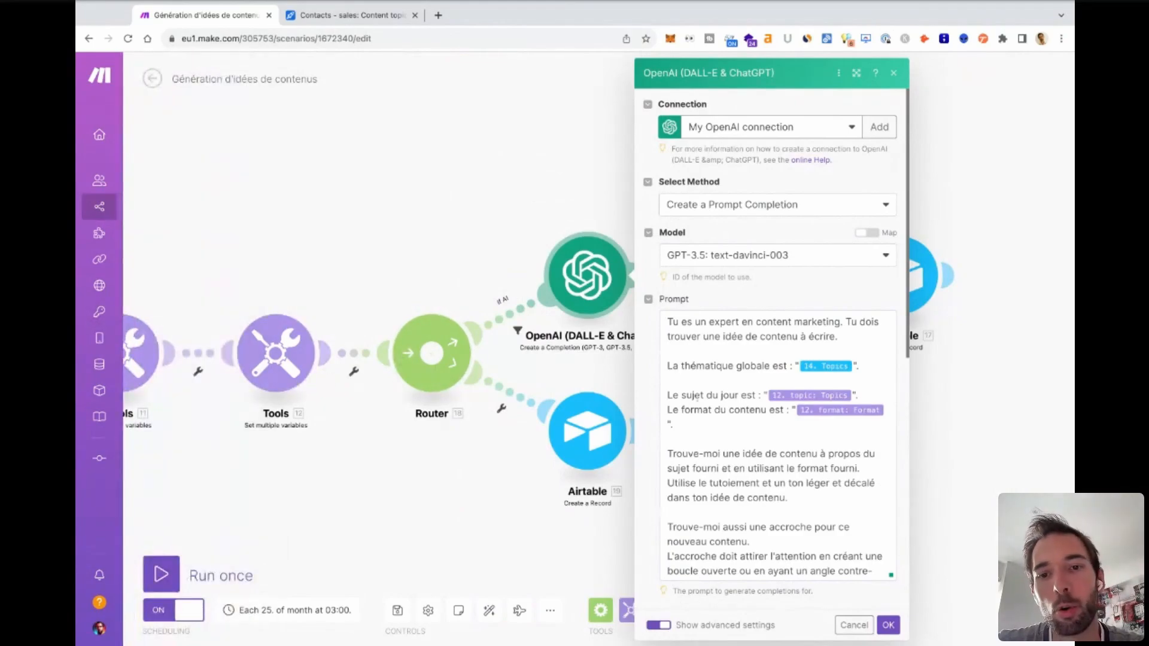
Read through the OpenAI prompt, checking its mapped topic and format variables, the hook instructions, and the I- and A- answer prefixes.
{"action": "left_click", "coordinate": [819, 395]}
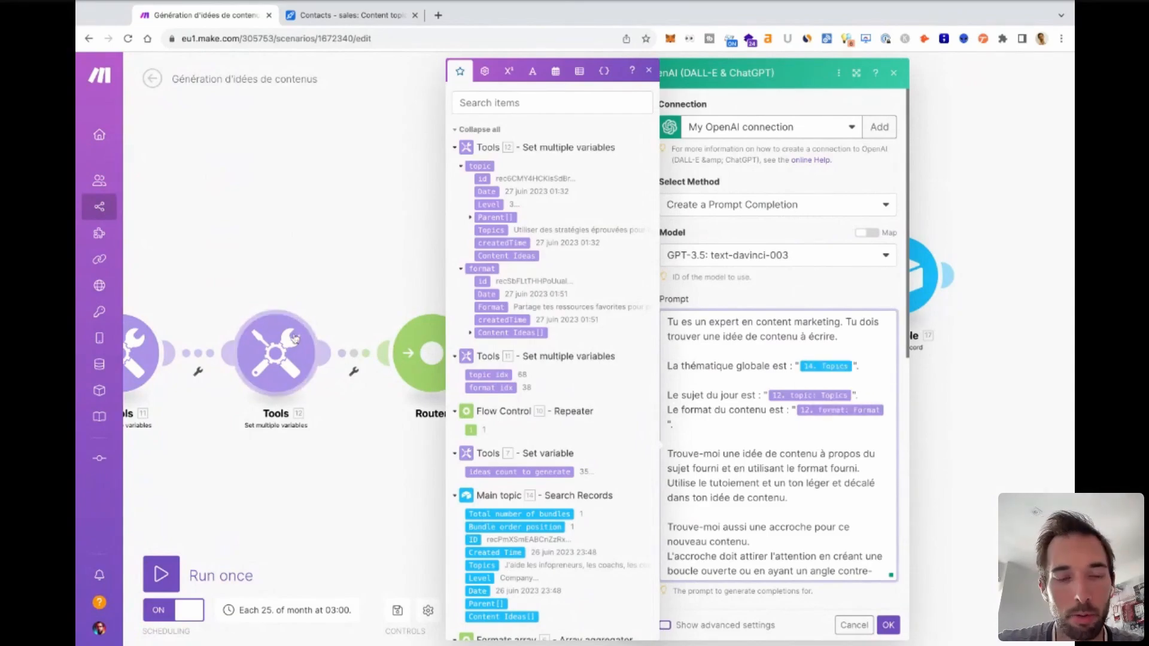
{"action": "scroll", "coordinate": [761, 451], "scroll_direction": "down", "scroll_amount": 4}
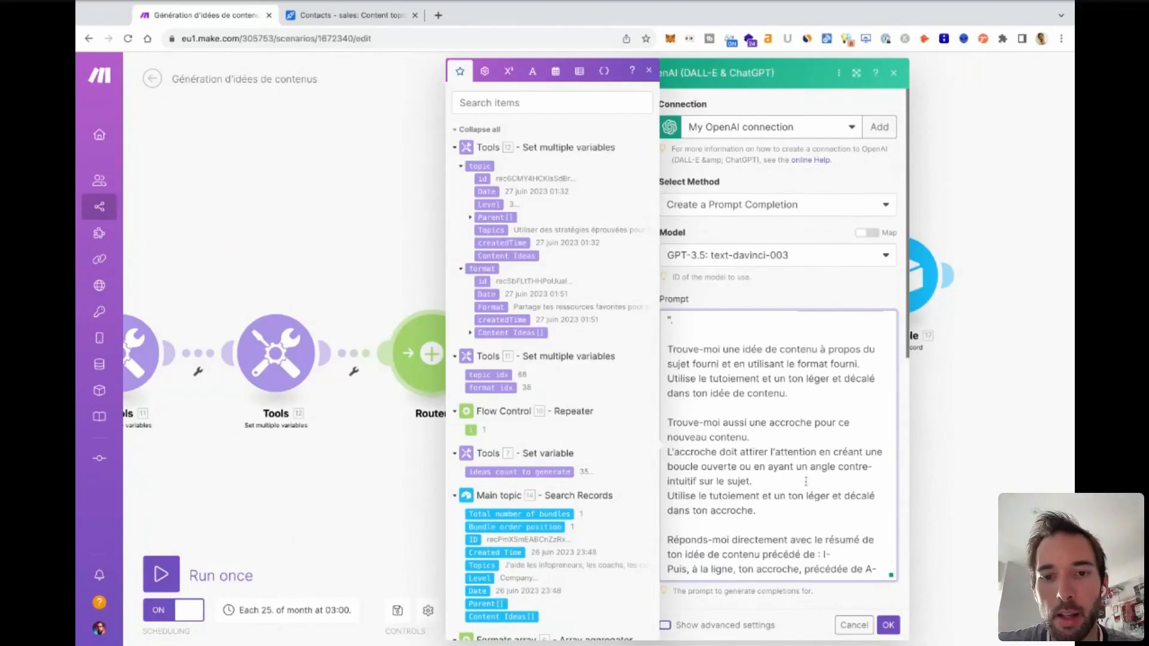
{"action": "scroll", "coordinate": [717, 250], "scroll_direction": "down", "scroll_amount": 3}
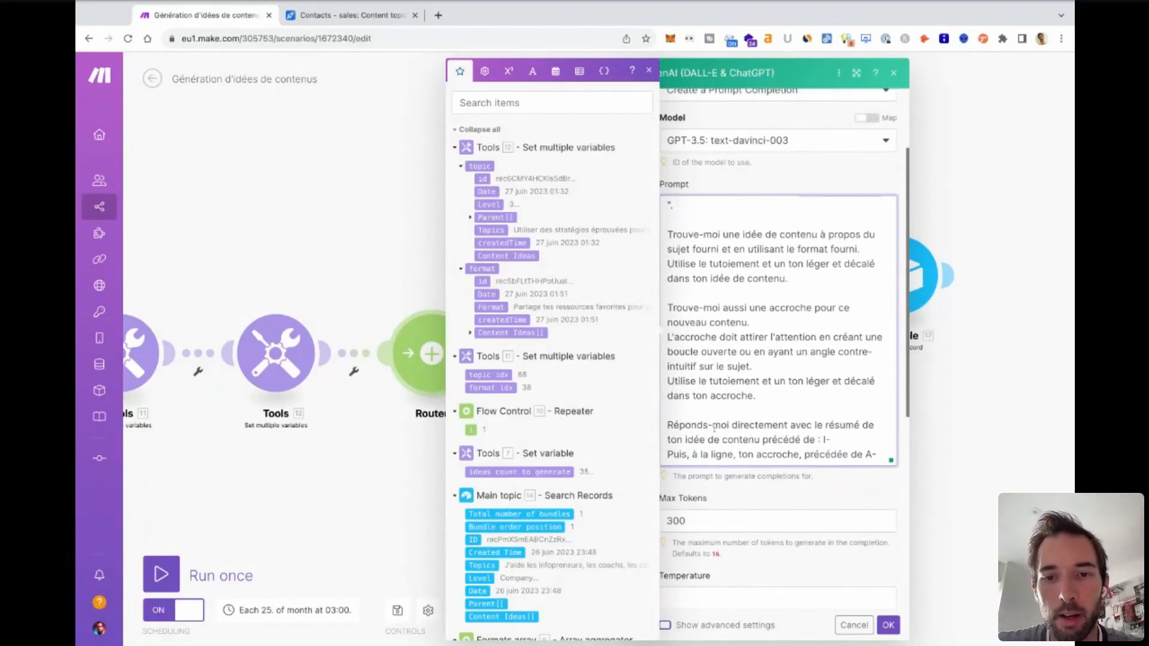
{"action": "scroll", "coordinate": [714, 427], "scroll_direction": "down", "scroll_amount": 1}
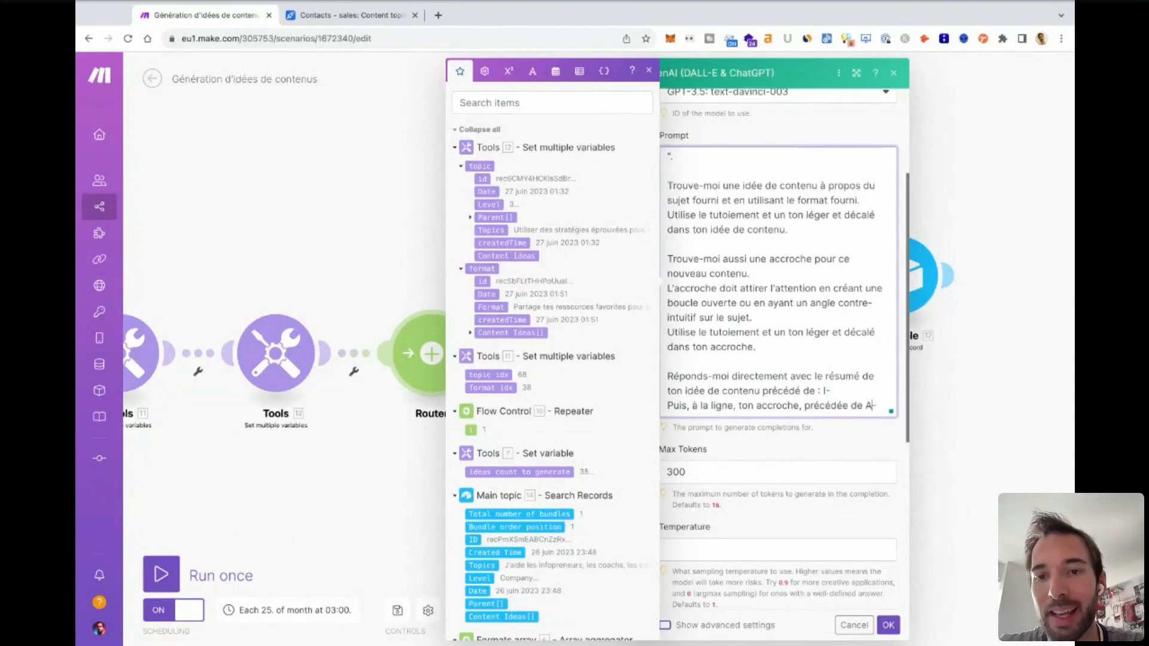
{"action": "left_click", "coordinate": [833, 392]}
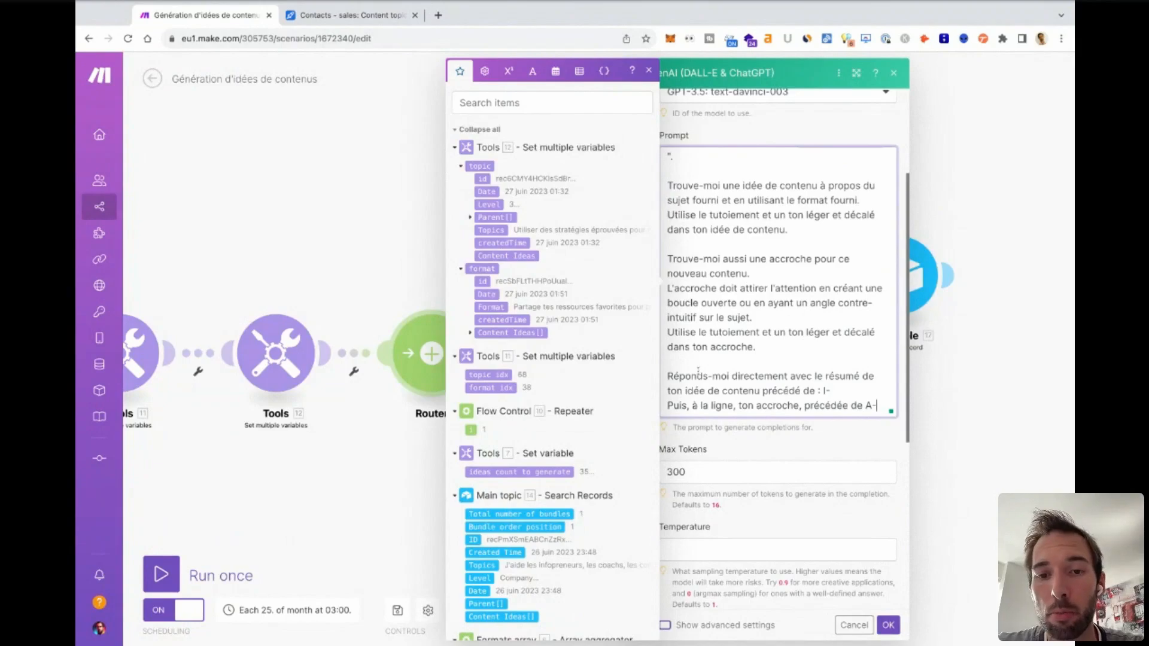
Review the answer-format instruction at the end of the OpenAI prompt and close the module's settings.
{"action": "left_click_drag", "start_coordinate": [698, 376], "coordinate": [816, 376]}
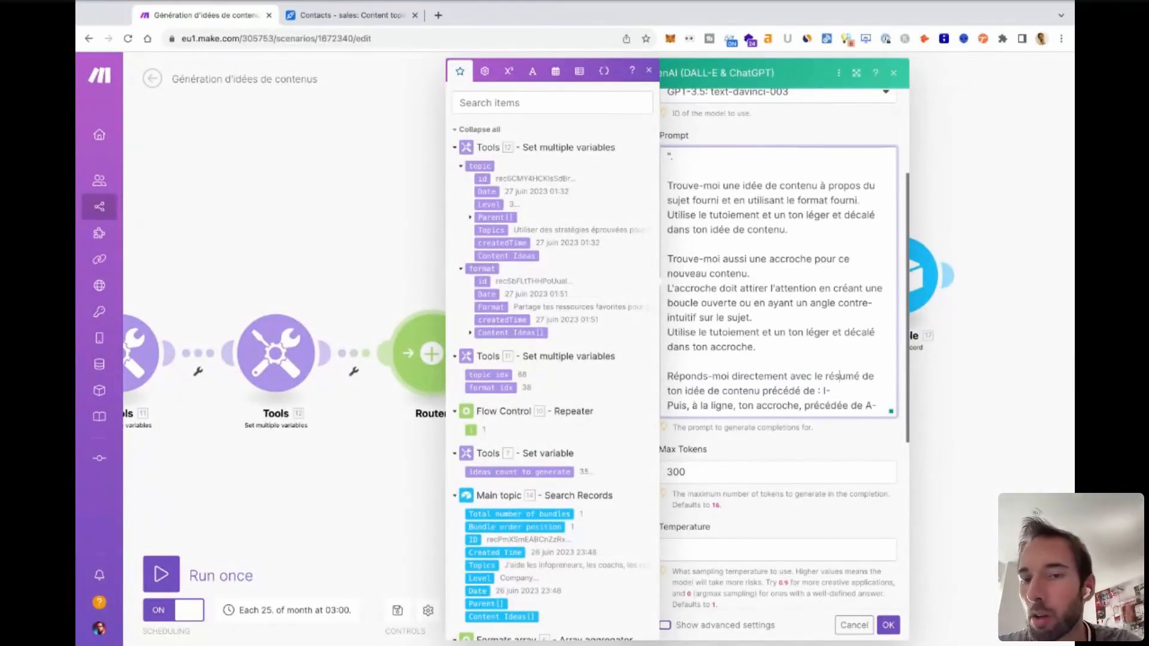
{"action": "left_click", "coordinate": [831, 440]}
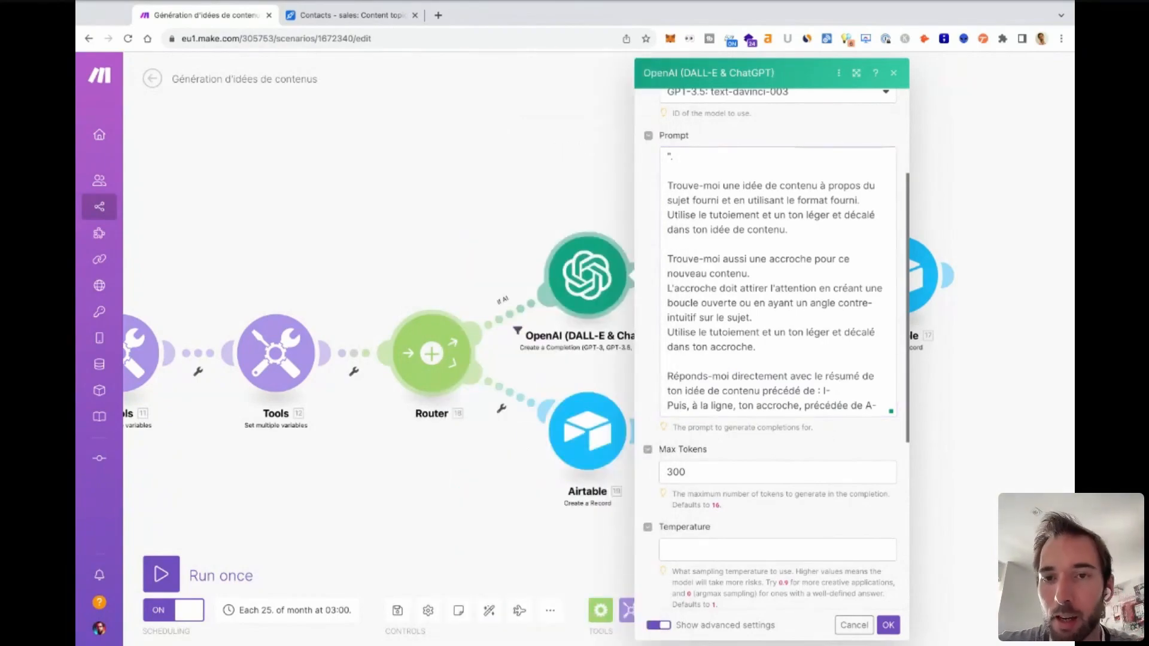
{"action": "left_click", "coordinate": [885, 624]}
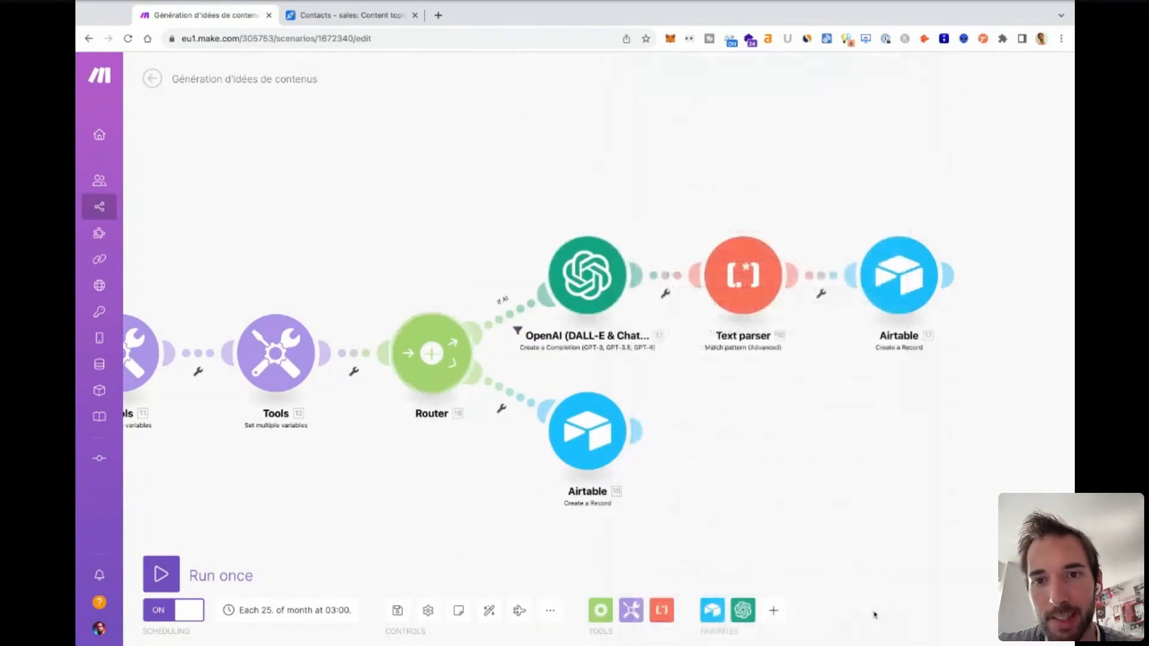
Open the Text parser module and examine the I- prefix and first capture group in its pattern.
{"action": "left_click", "coordinate": [757, 288]}
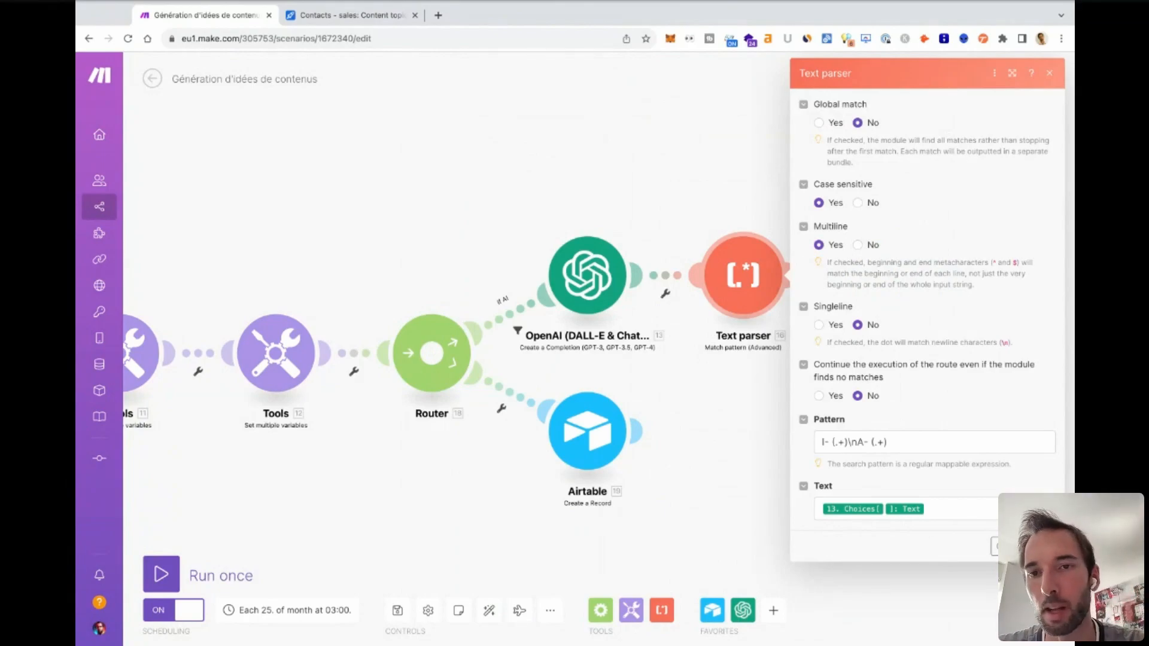
{"action": "left_click", "coordinate": [821, 443]}
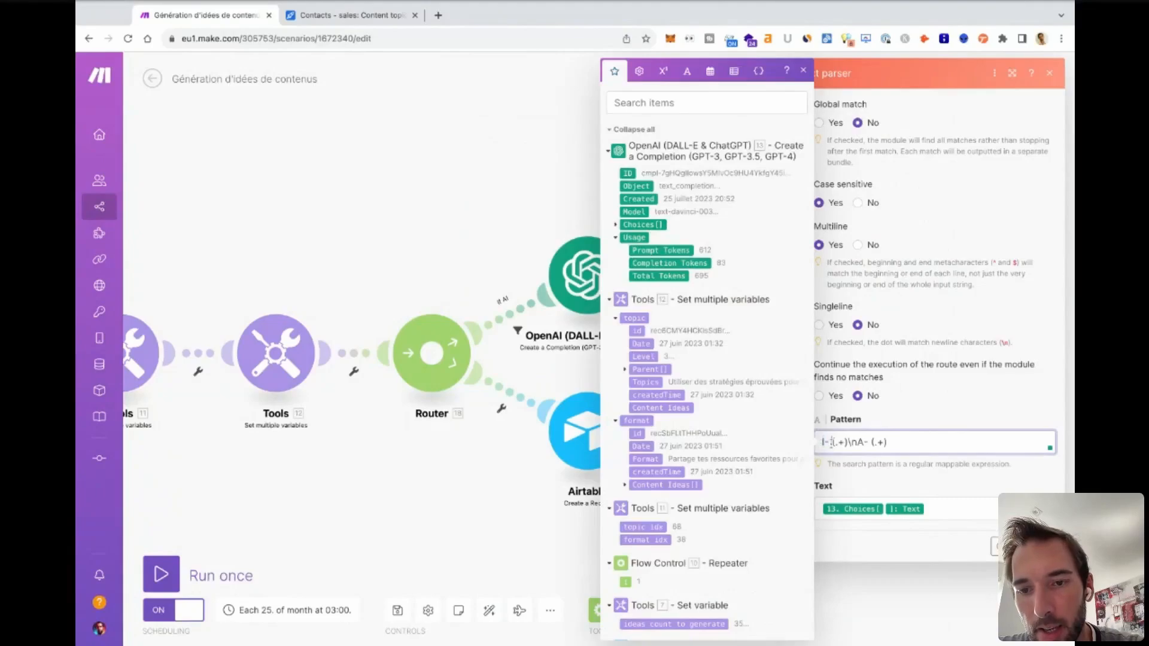
{"action": "left_click", "coordinate": [848, 443]}
{"action": "key", "text": "shift+Left"}
{"action": "key", "text": "shift+Left"}
{"action": "key", "text": "shift+Left"}
{"action": "key", "text": "shift+Left"}
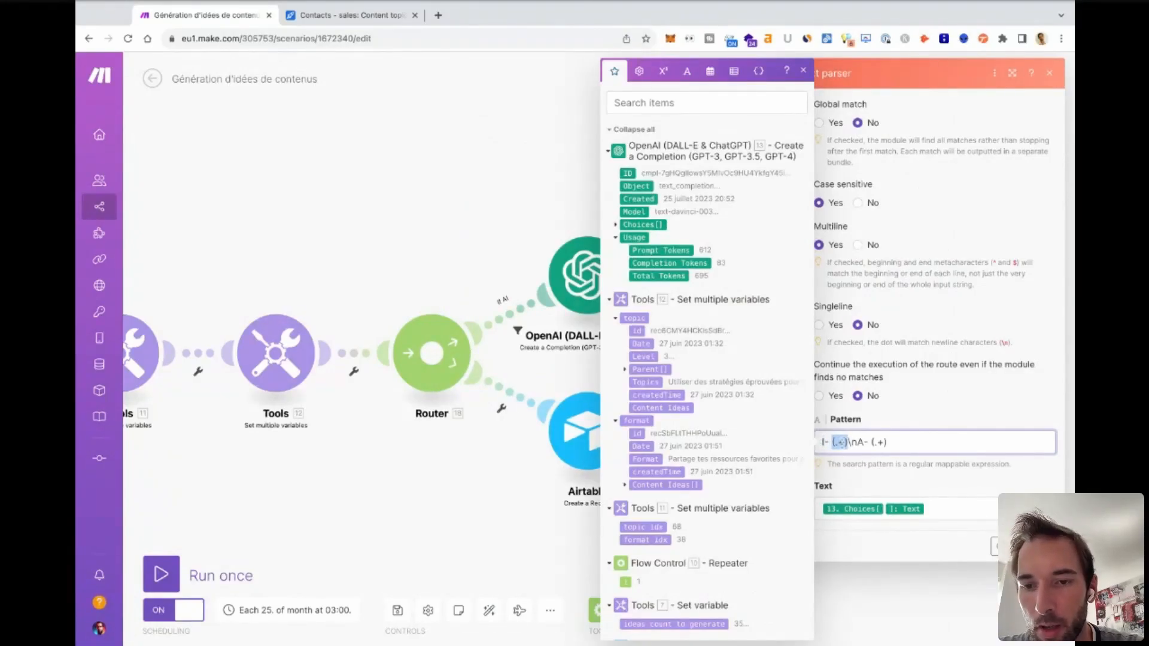
Examine the newline marker, the A- prefix and the second capture group in the Text parser pattern.
{"action": "left_click", "coordinate": [856, 443]}
{"action": "key", "text": "shift+Left"}
{"action": "key", "text": "shift+Left"}
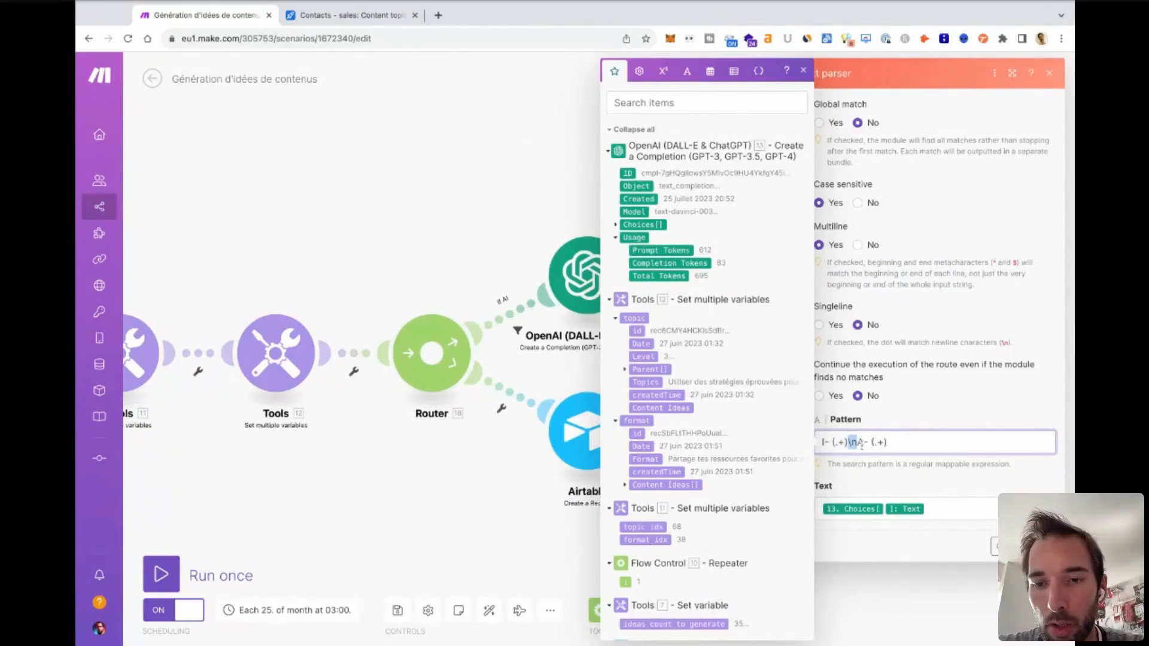
{"action": "key", "text": "Right"}
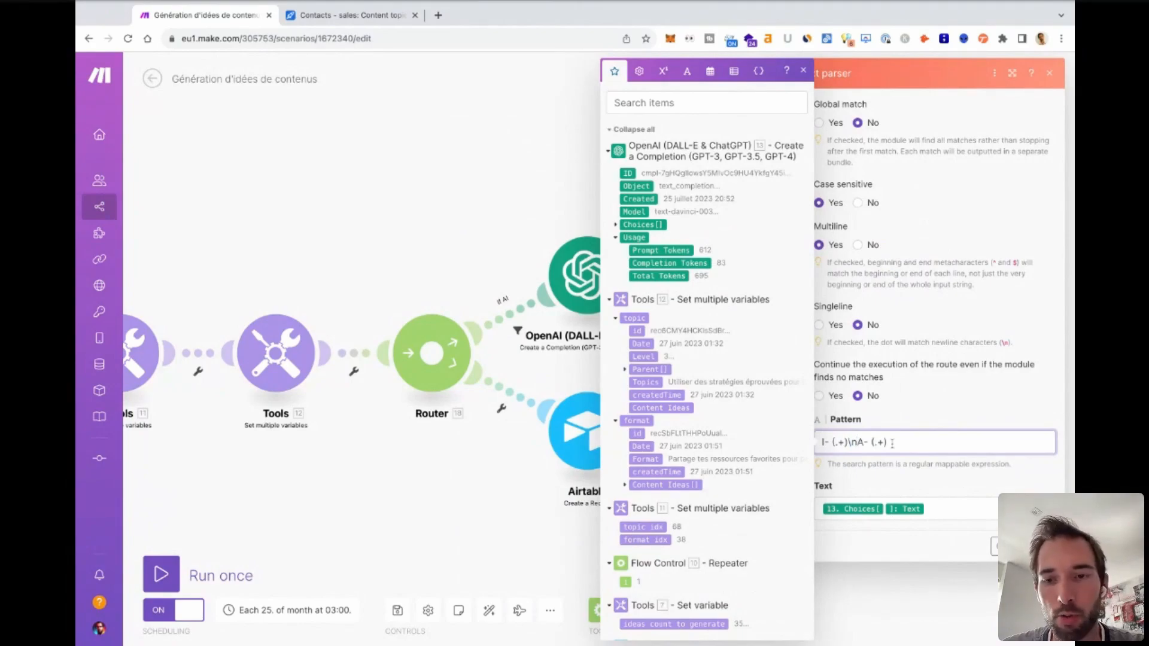
{"action": "key", "text": "shift+Right"}
{"action": "key", "text": "shift+Right"}
{"action": "key", "text": "shift+Right"}
{"action": "key", "text": "Down"}
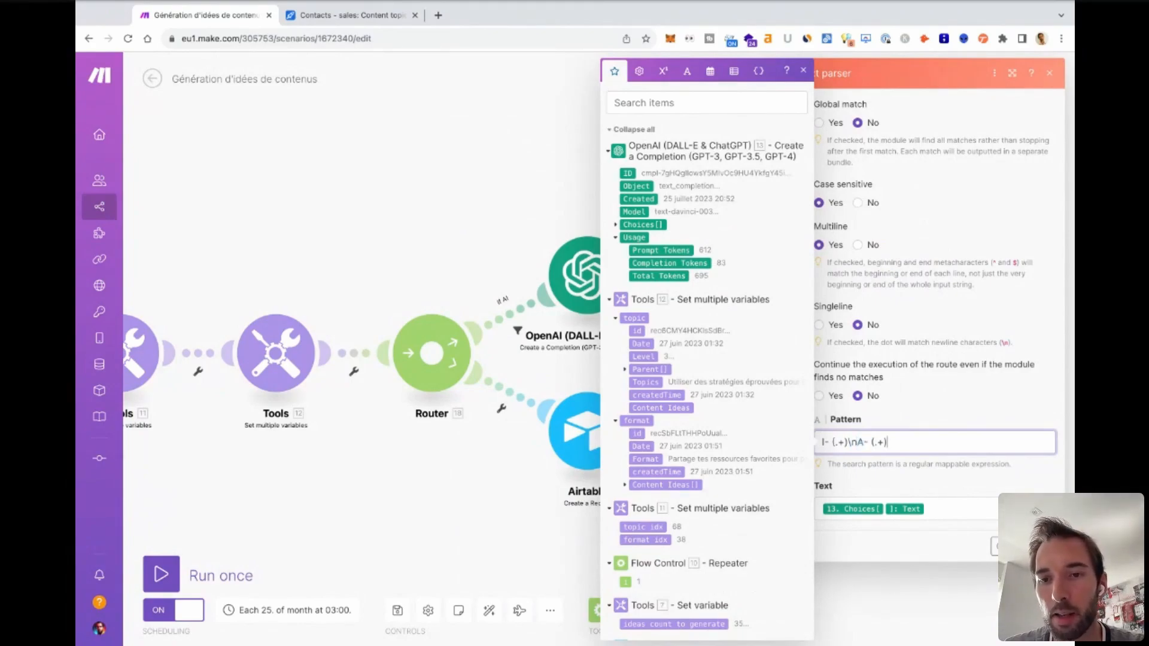
{"action": "key", "text": "shift+Left"}
{"action": "key", "text": "shift+Left"}
{"action": "key", "text": "shift+Left"}
{"action": "key", "text": "shift+Left"}
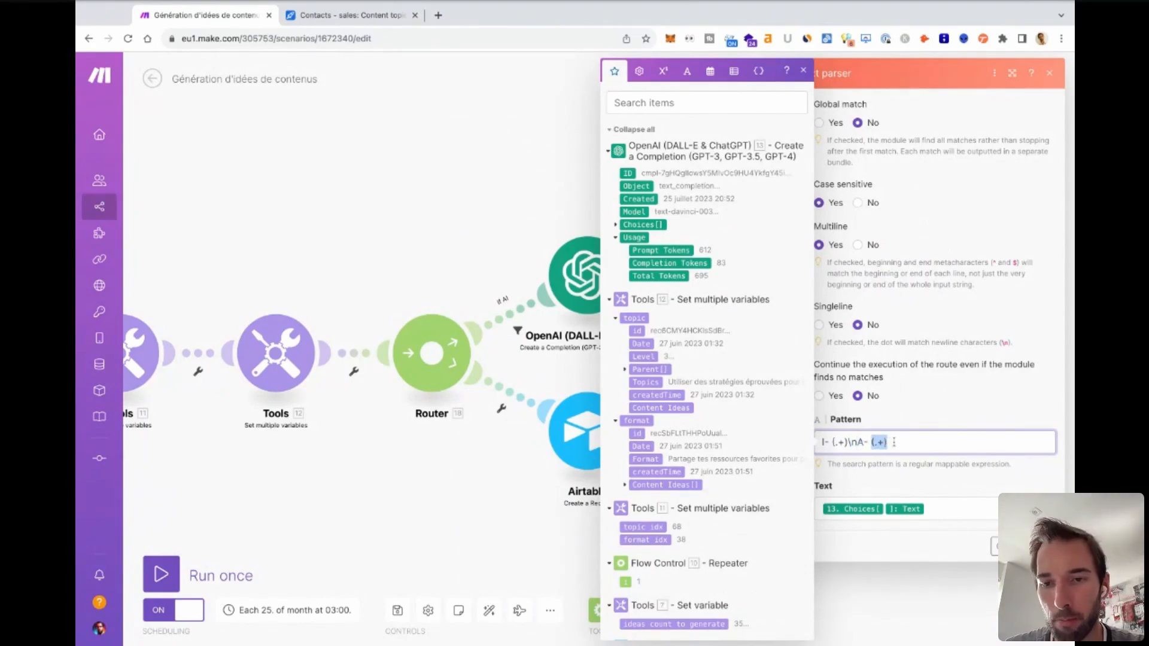
{"action": "left_click", "coordinate": [915, 420]}
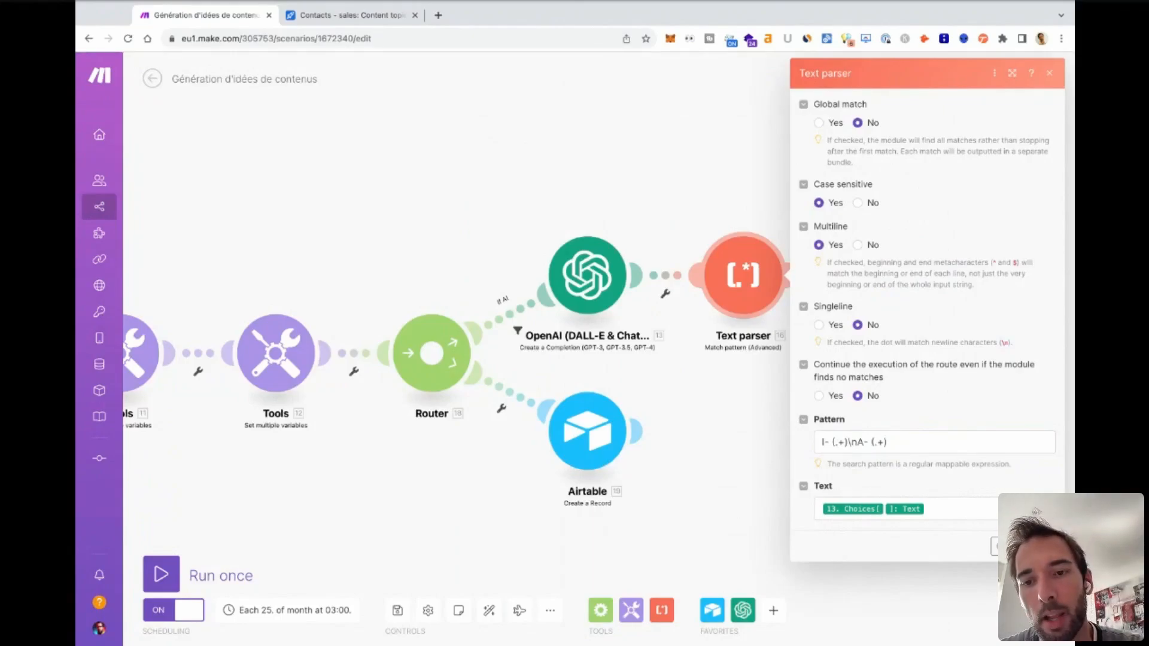
Recheck both capture groups and the mapped OpenAI Choices text in the Text parser, and close the module.
{"action": "left_click", "coordinate": [840, 442]}
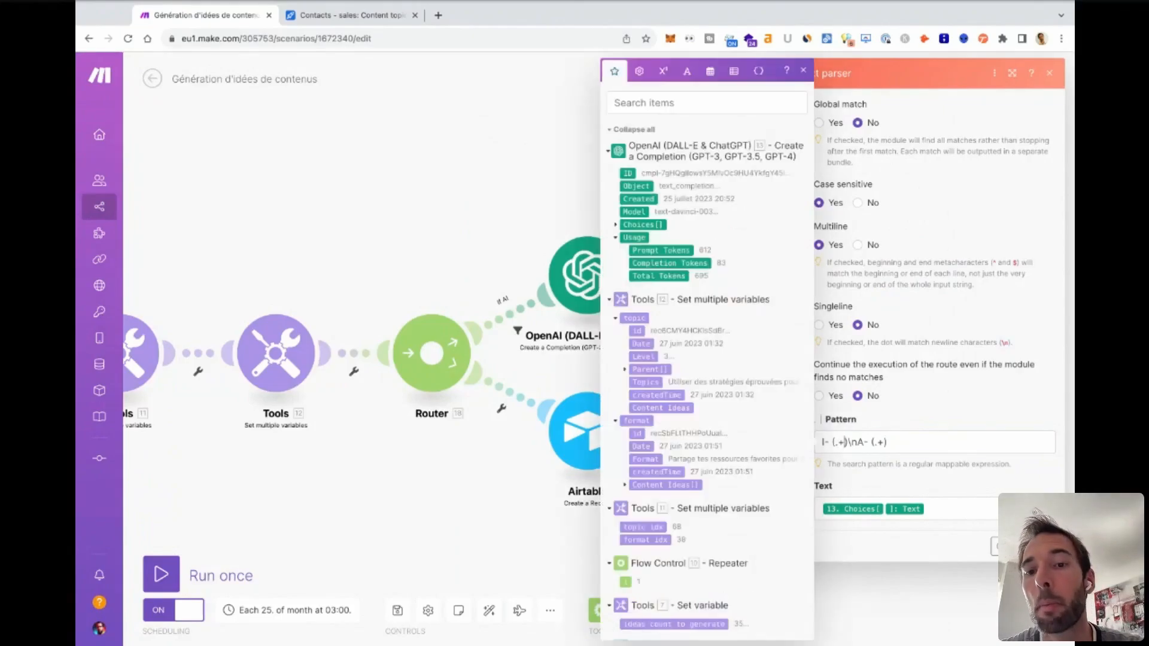
{"action": "left_click", "coordinate": [912, 446]}
{"action": "left_click_drag", "start_coordinate": [833, 443], "coordinate": [849, 443]}
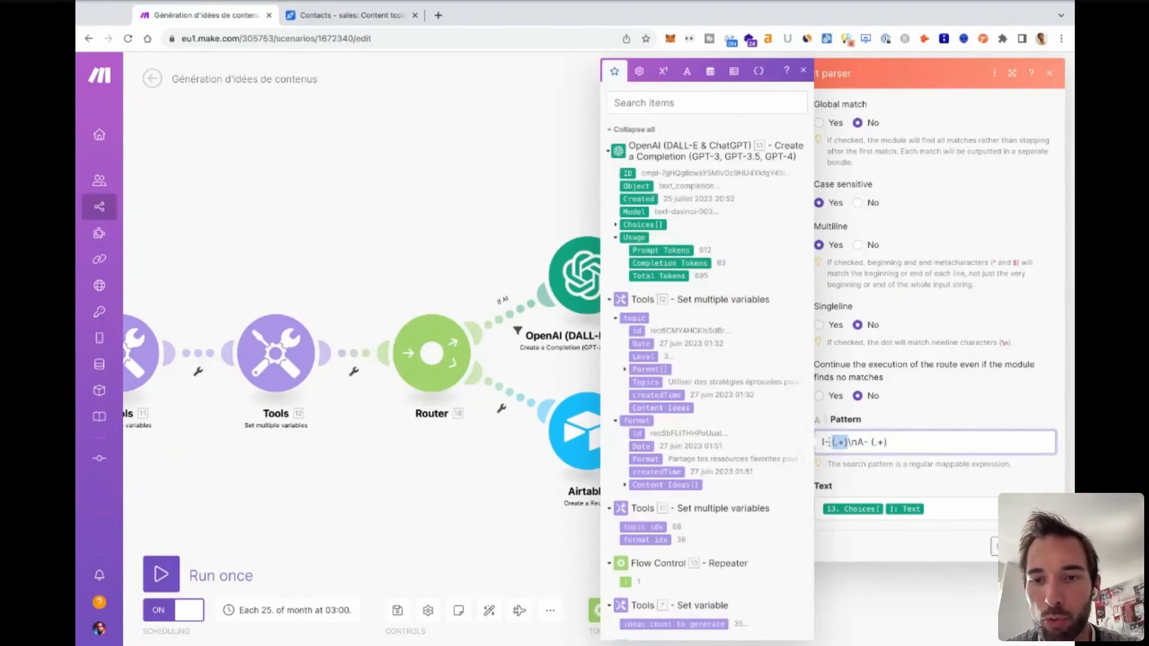
{"action": "left_click", "coordinate": [822, 443]}
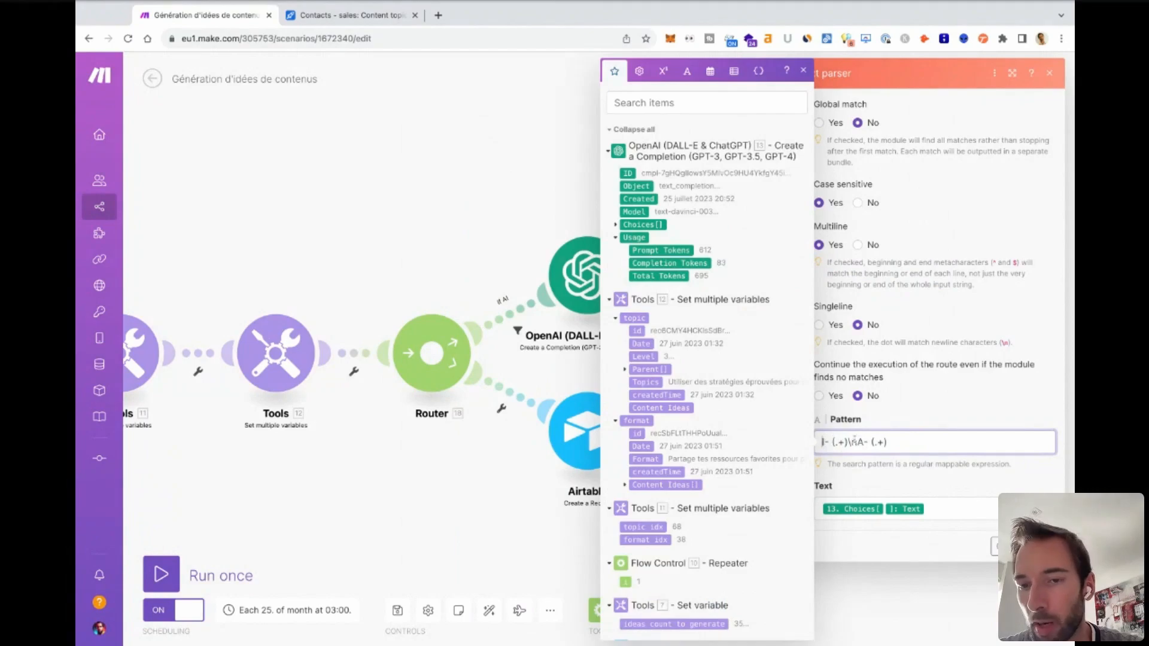
{"action": "left_click_drag", "start_coordinate": [832, 442], "coordinate": [848, 442]}
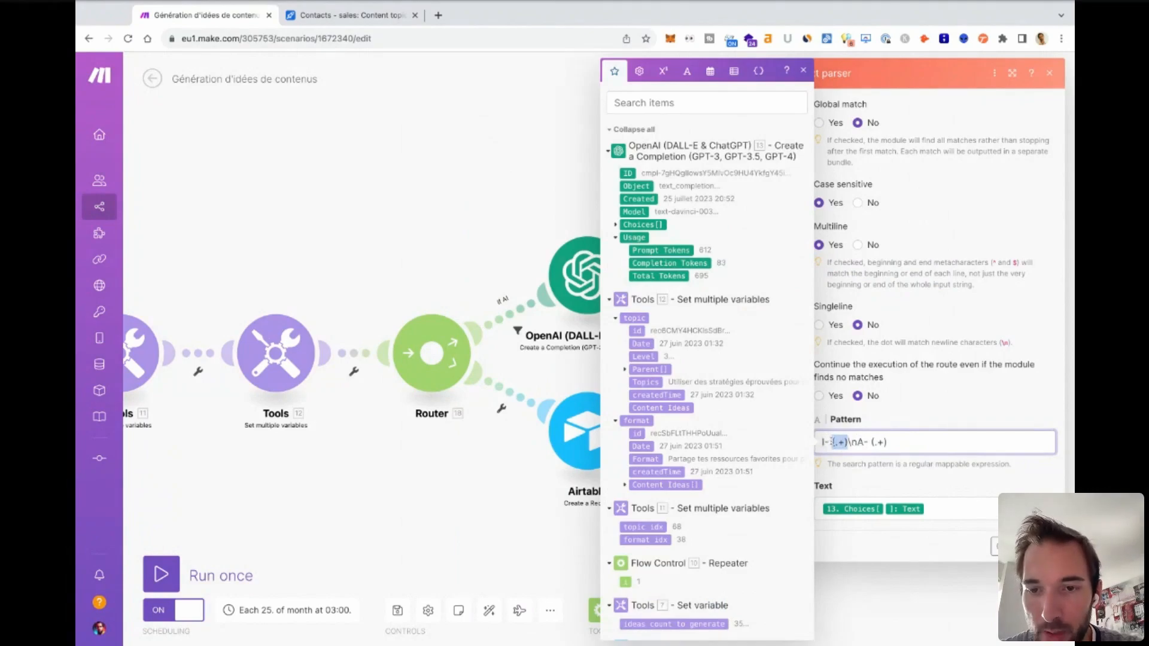
{"action": "double_click", "coordinate": [872, 442]}
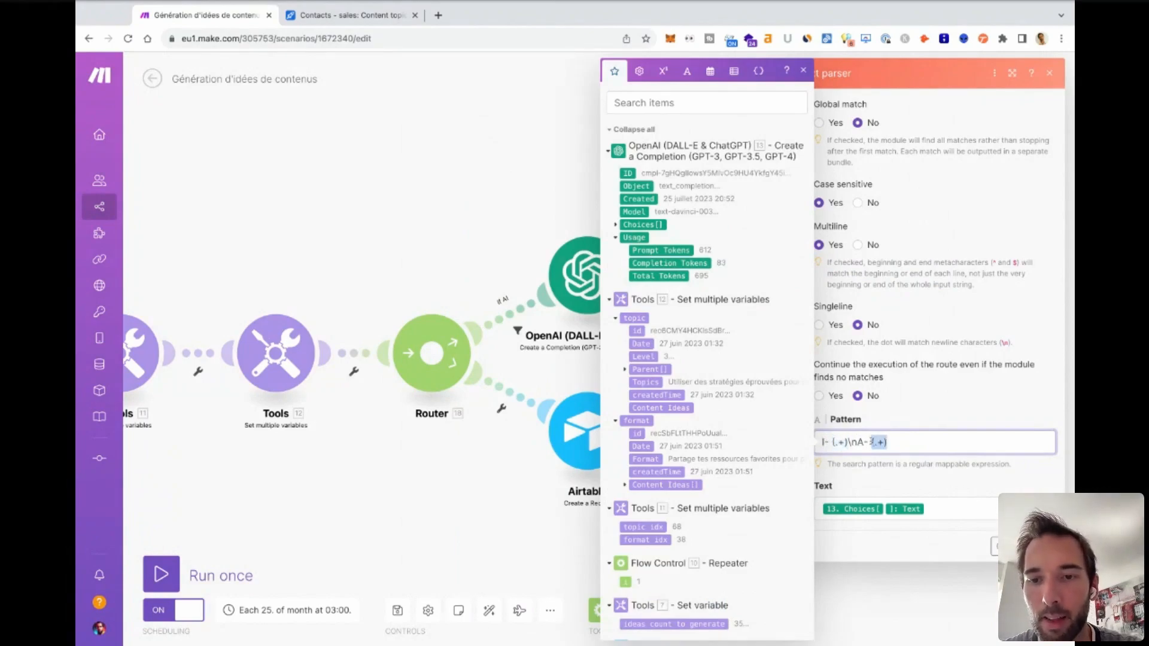
{"action": "left_click", "coordinate": [930, 464]}
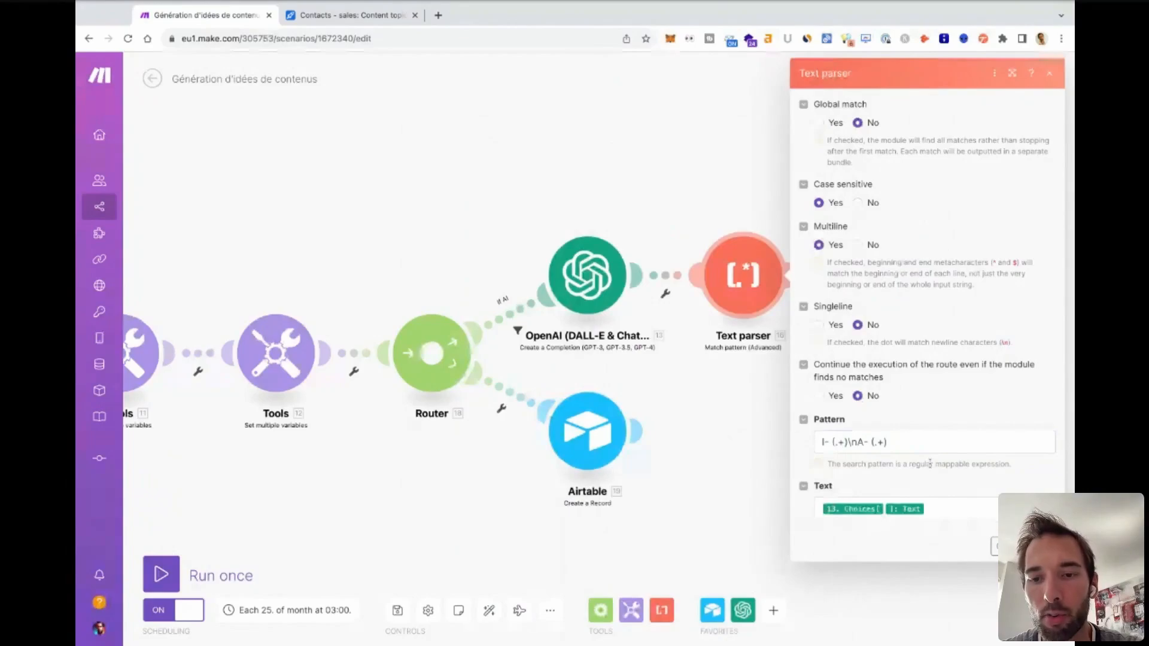
{"action": "left_click", "coordinate": [936, 507]}
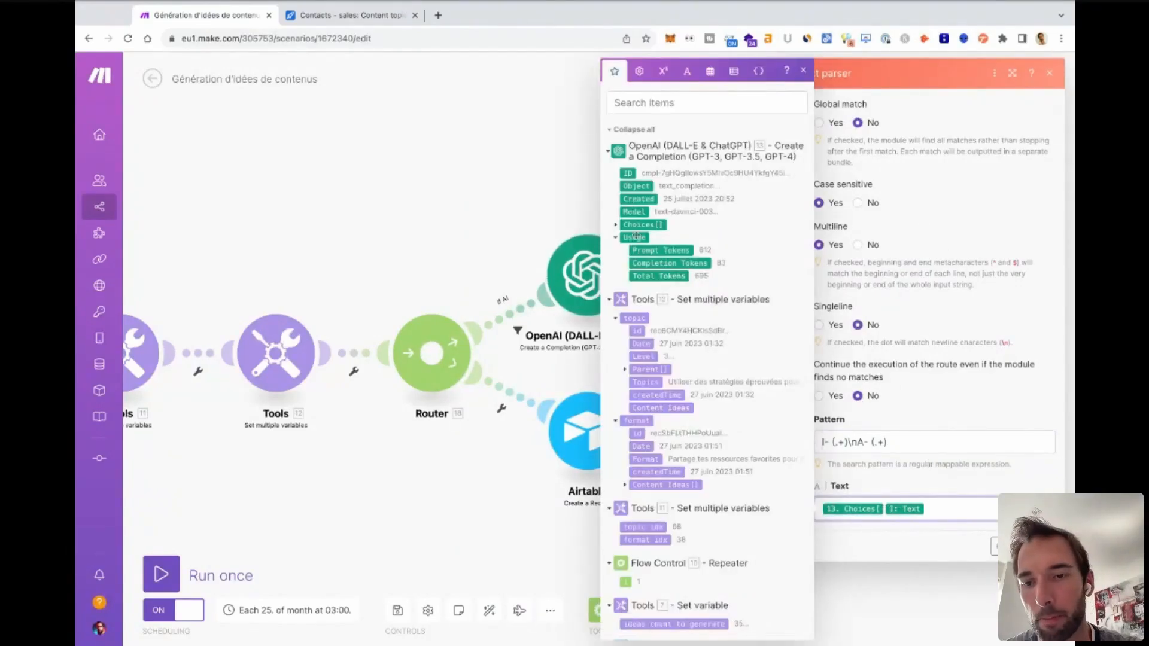
{"action": "left_click", "coordinate": [1012, 546]}
Open the Airtable Create a Record module after the Text parser and review its base, table and record field mappings.
{"action": "left_click", "coordinate": [928, 278]}
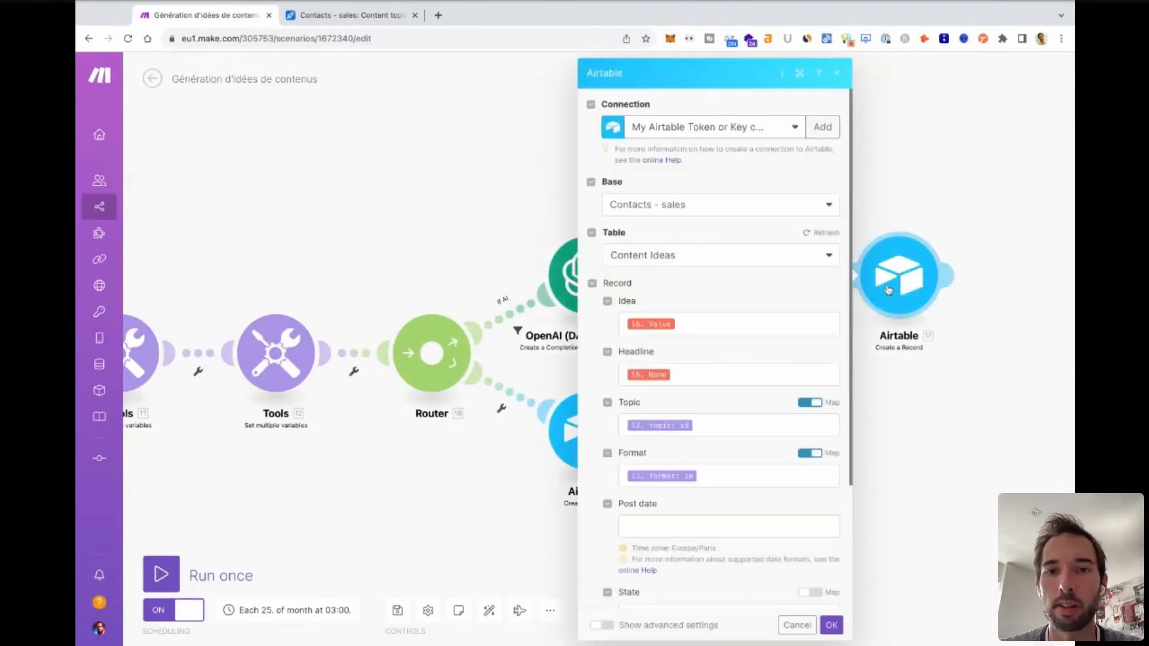
{"action": "scroll", "coordinate": [674, 359], "scroll_direction": "down", "scroll_amount": 5}
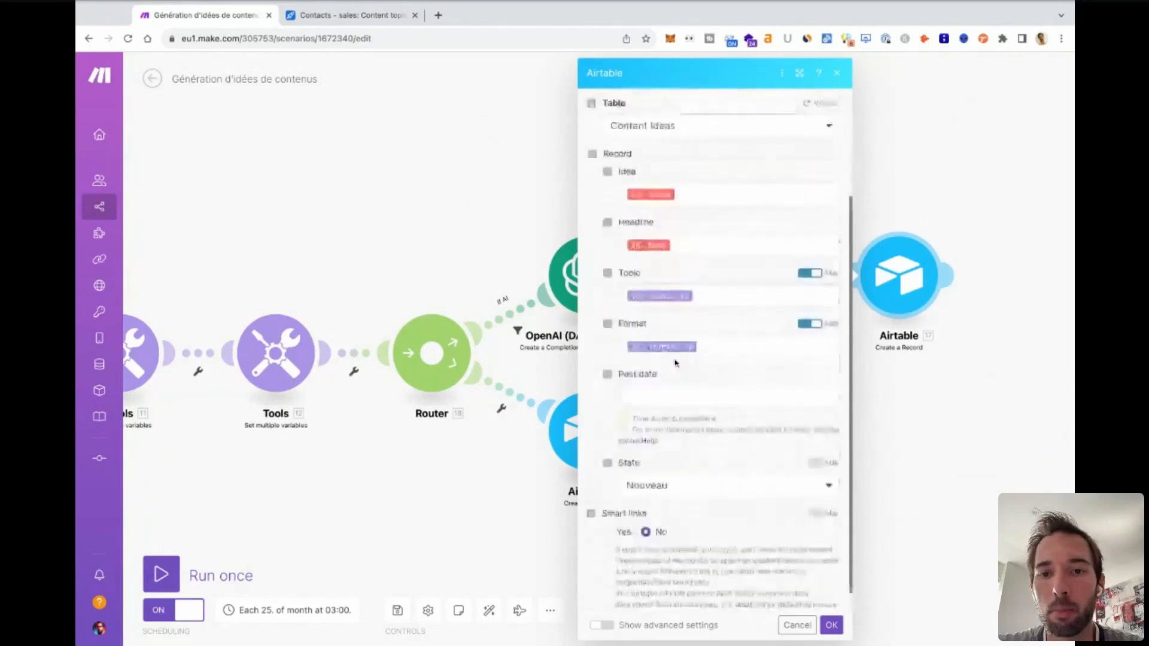
{"action": "scroll", "coordinate": [683, 348], "scroll_direction": "up", "scroll_amount": 5}
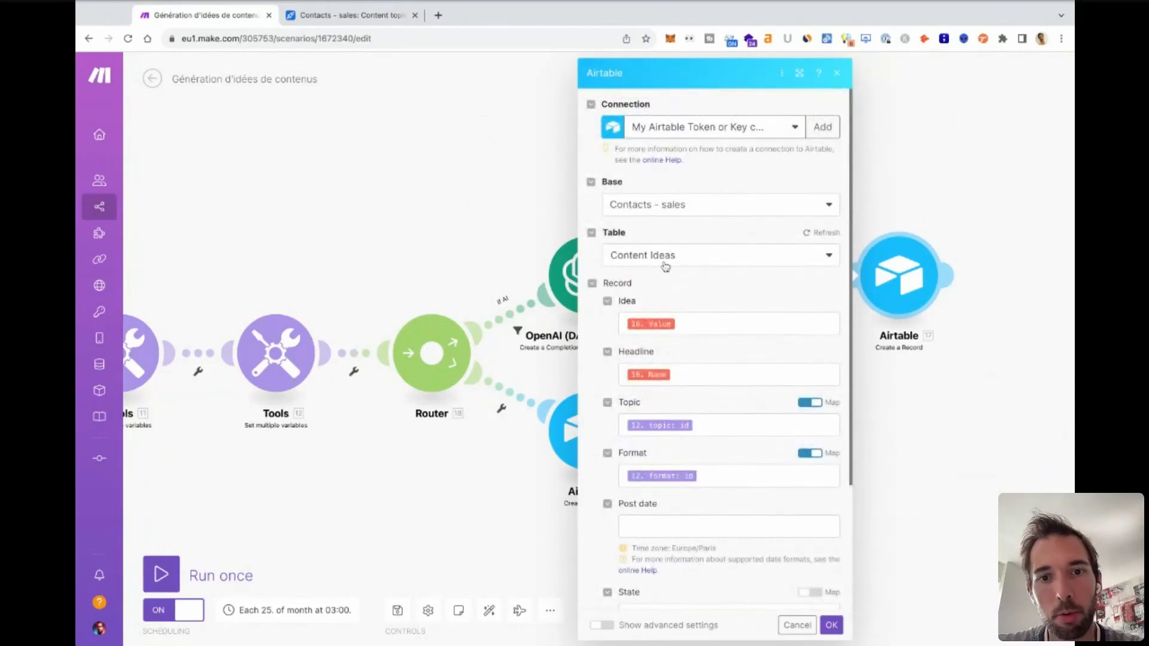
{"action": "scroll", "coordinate": [693, 275], "scroll_direction": "down", "scroll_amount": 5}
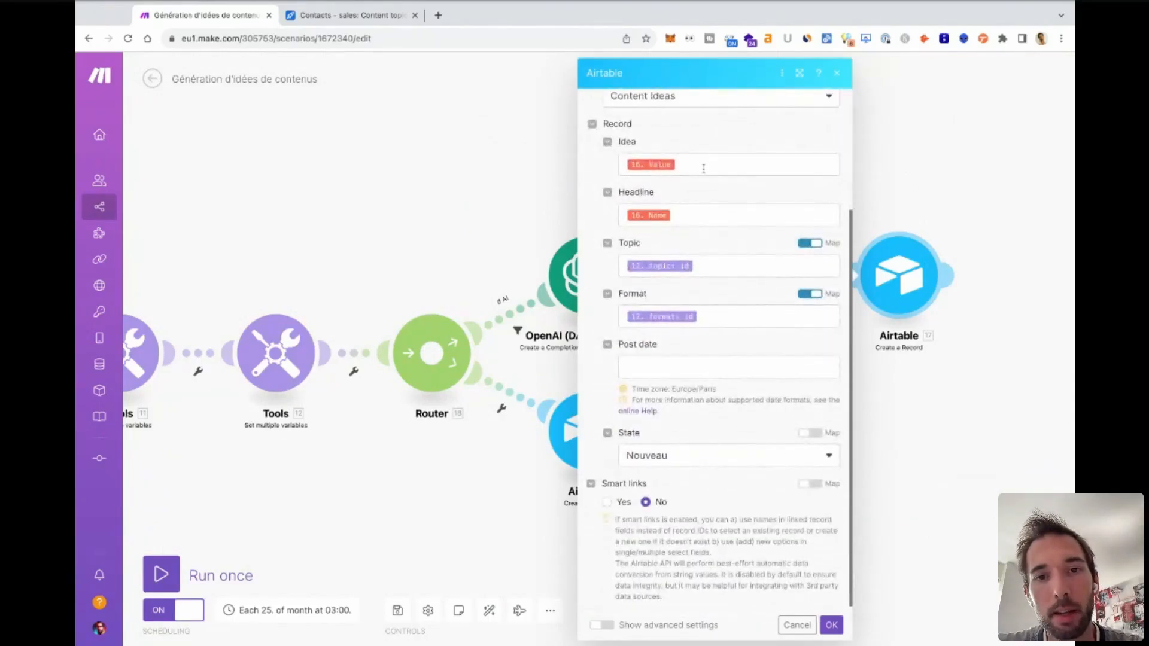
Inspect the Text parser and OpenAI Choices outputs available for the Idea field, and close the Airtable module without saving.
{"action": "left_click", "coordinate": [704, 169]}
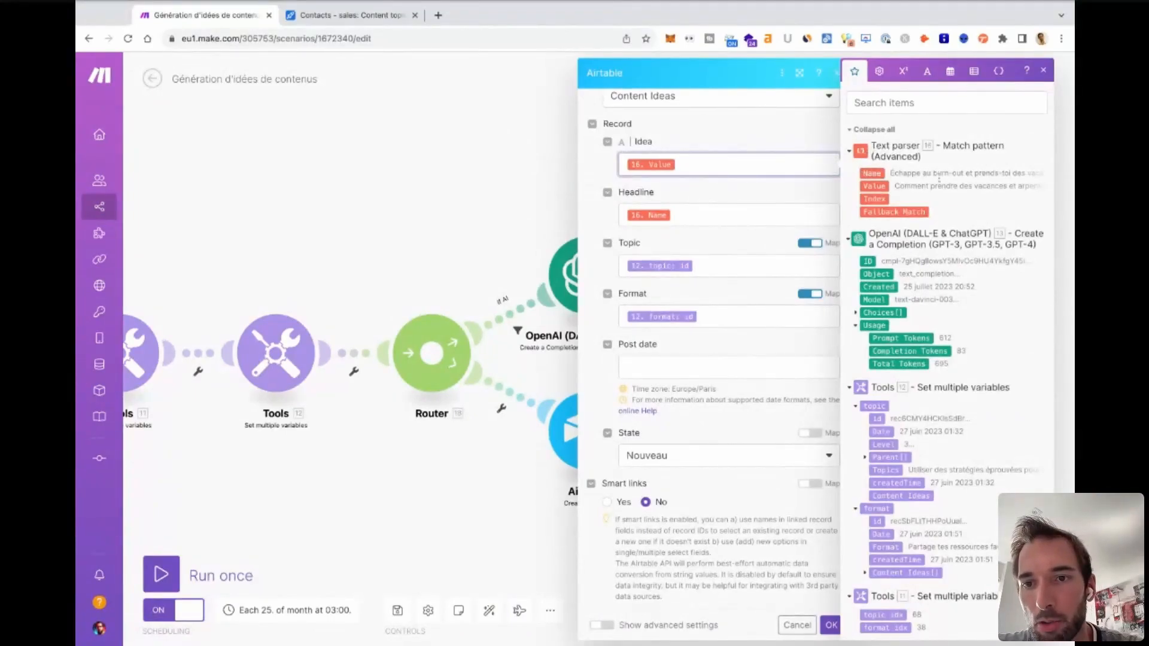
{"action": "left_click", "coordinate": [856, 313]}
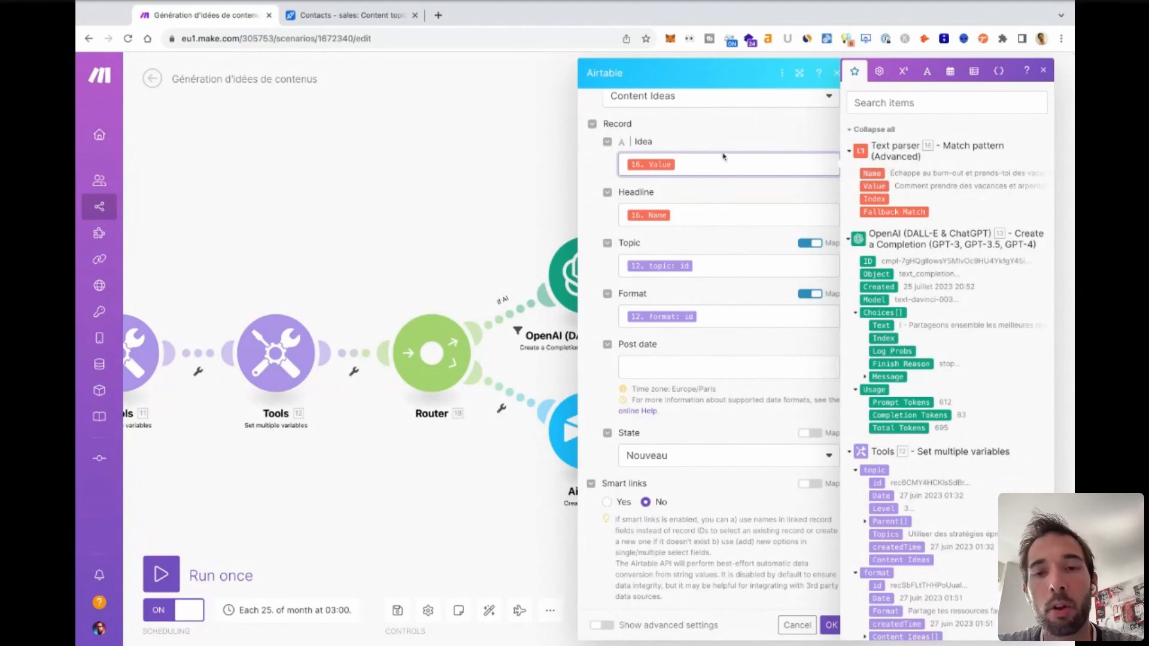
{"action": "left_click", "coordinate": [598, 225]}
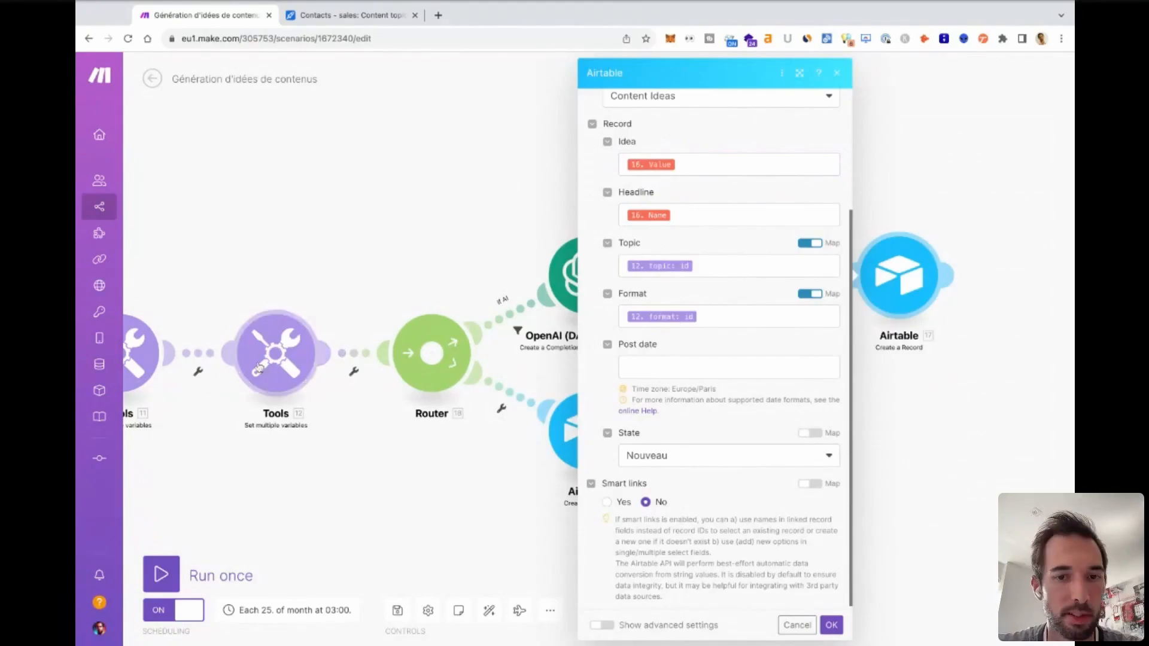
{"action": "scroll", "coordinate": [683, 592], "scroll_direction": "down", "scroll_amount": 1}
{"action": "left_click", "coordinate": [796, 625]}
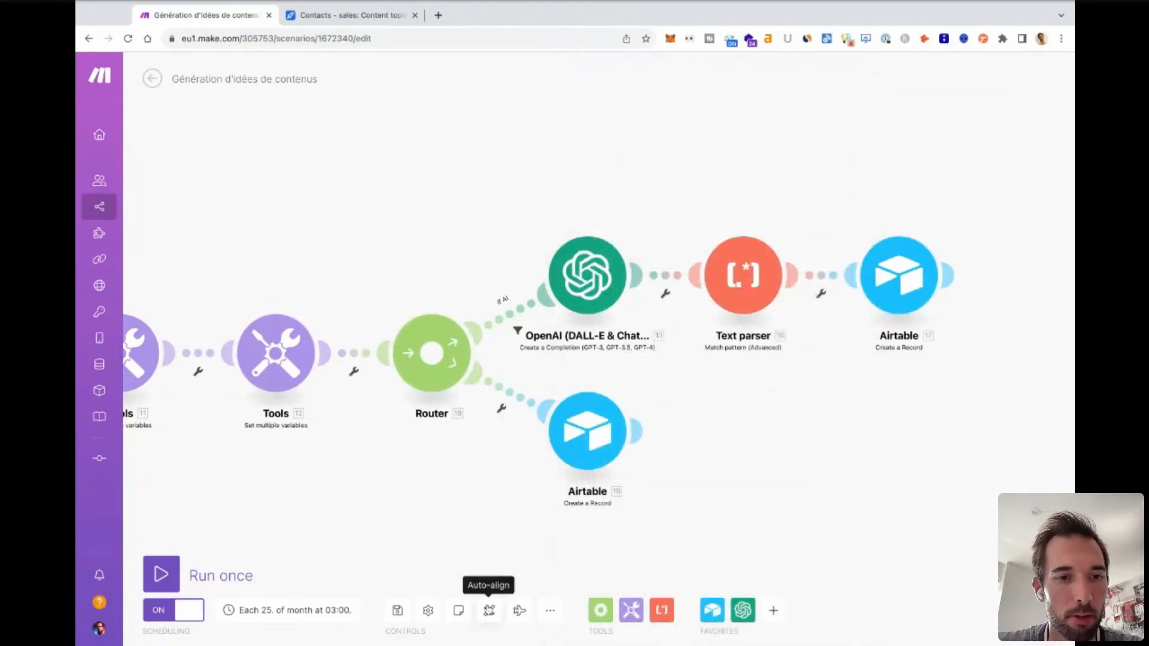
Auto-align the scenario's modules and replace false with true in the If AI filter's condition.
{"action": "left_click", "coordinate": [489, 611]}
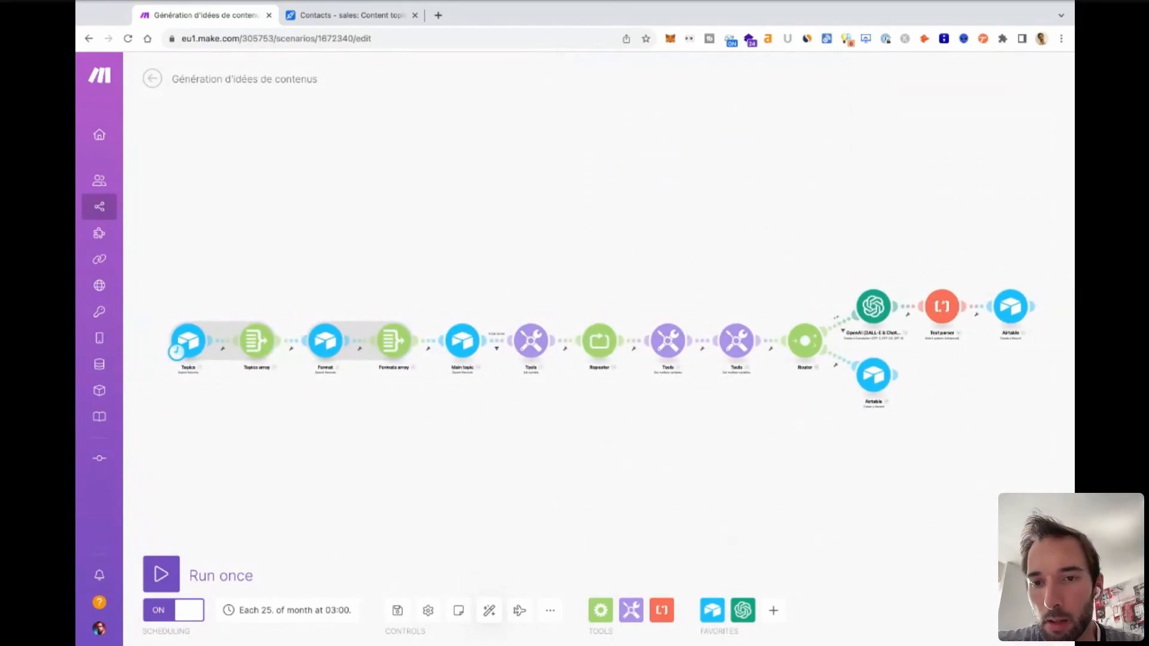
{"action": "left_click", "coordinate": [841, 326]}
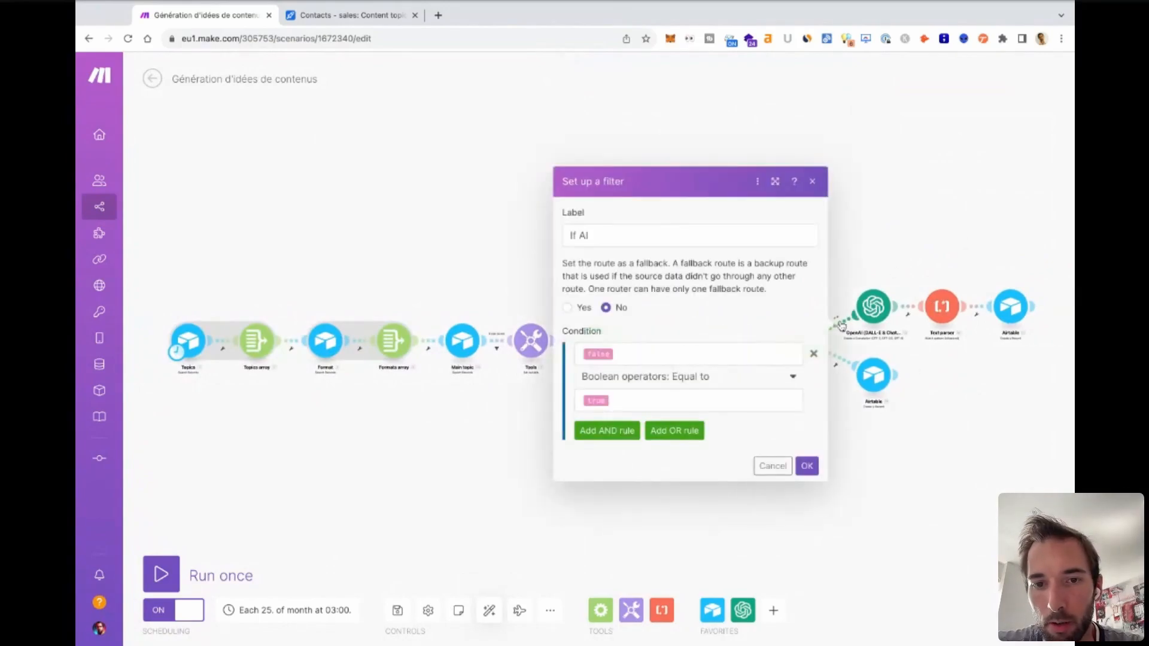
{"action": "left_click", "coordinate": [627, 356]}
{"action": "key", "text": "BackSpace"}
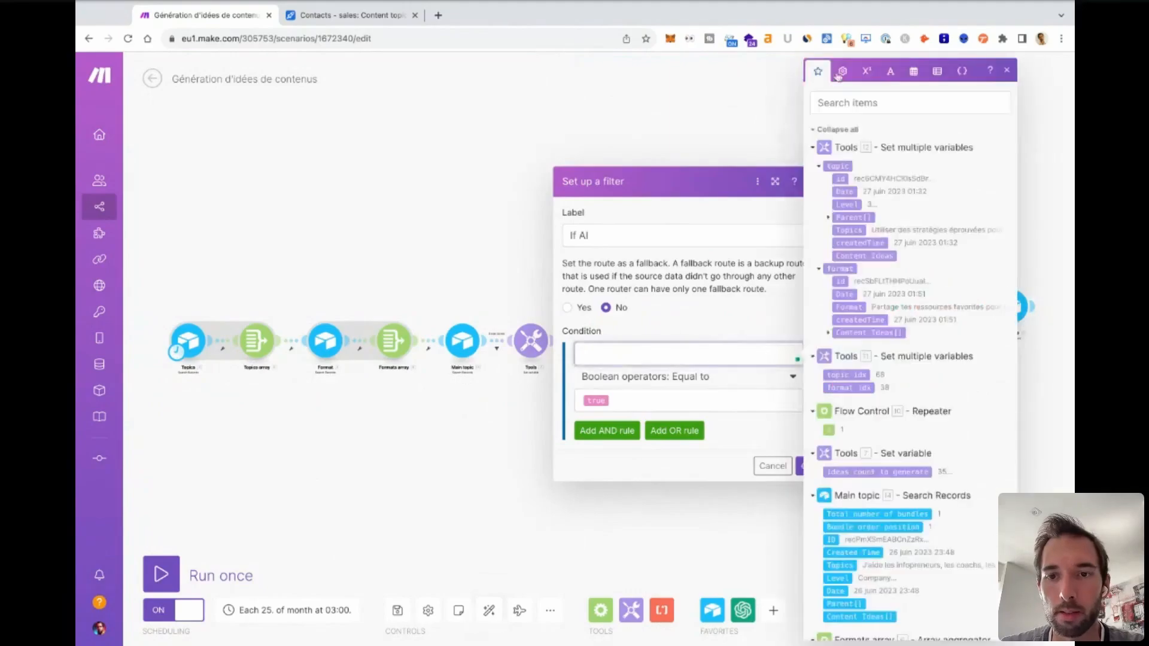
{"action": "left_click", "coordinate": [840, 72]}
{"action": "left_click", "coordinate": [837, 425]}
{"action": "left_click", "coordinate": [720, 461]}
{"action": "left_click", "coordinate": [800, 467]}
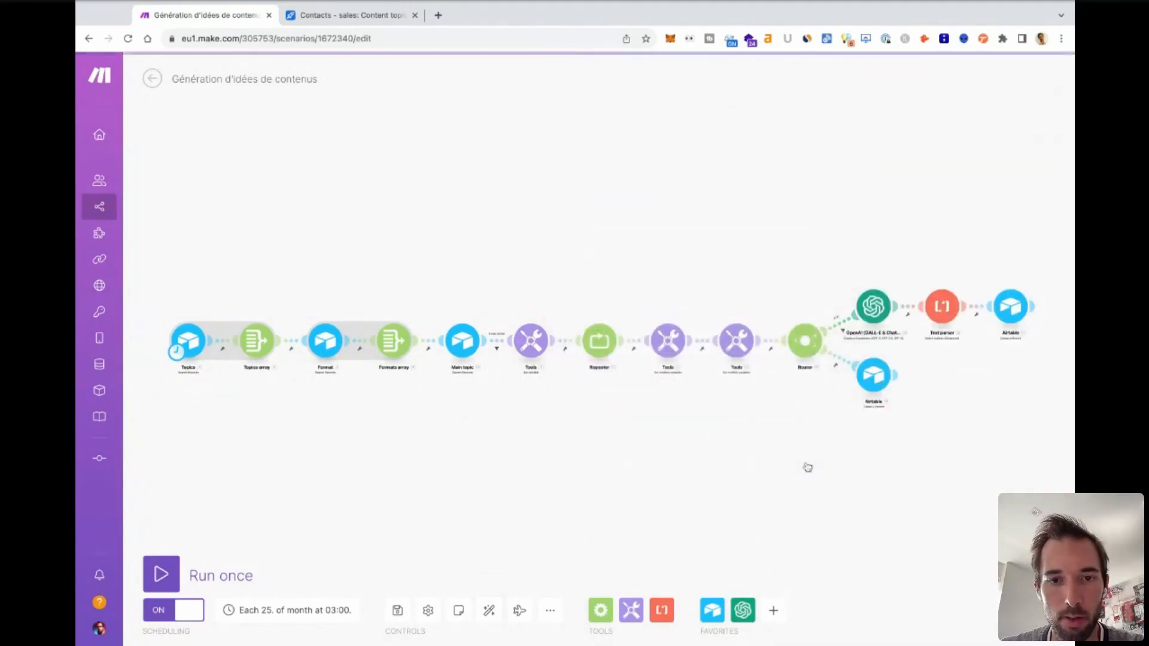
Run the scenario once, follow its execution through the Router and OpenAI route, and stop the run.
{"action": "left_click", "coordinate": [162, 575]}
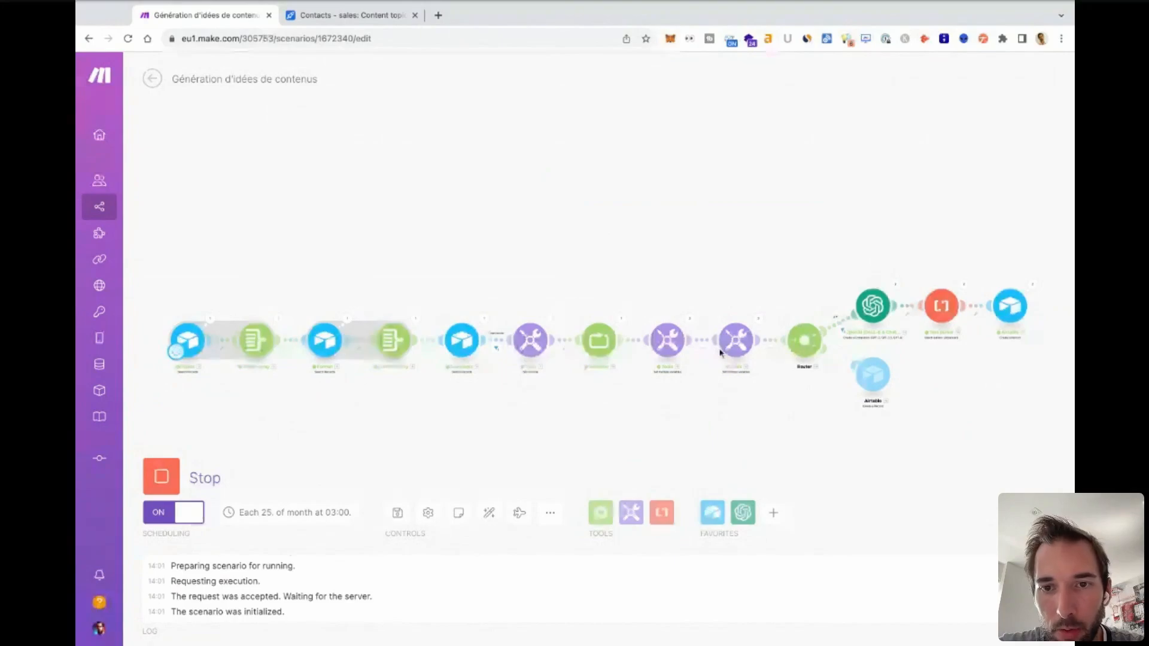
{"action": "scroll", "coordinate": [721, 352], "scroll_direction": "up", "scroll_amount": 5}
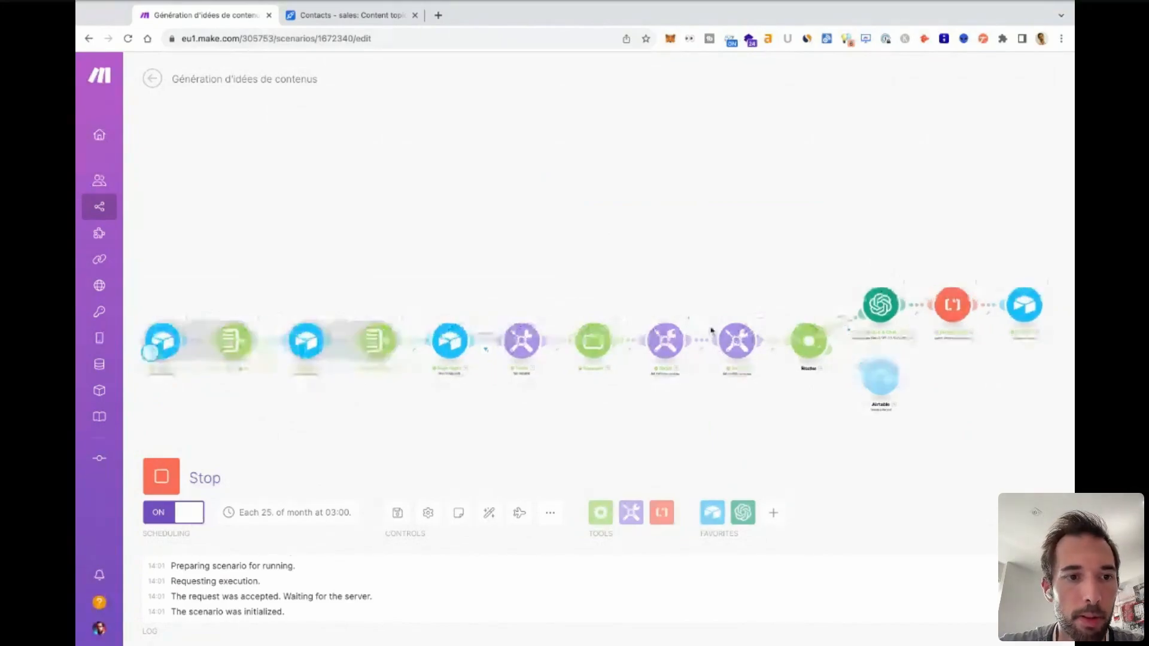
{"action": "left_click_drag", "start_coordinate": [738, 248], "coordinate": [631, 221]}
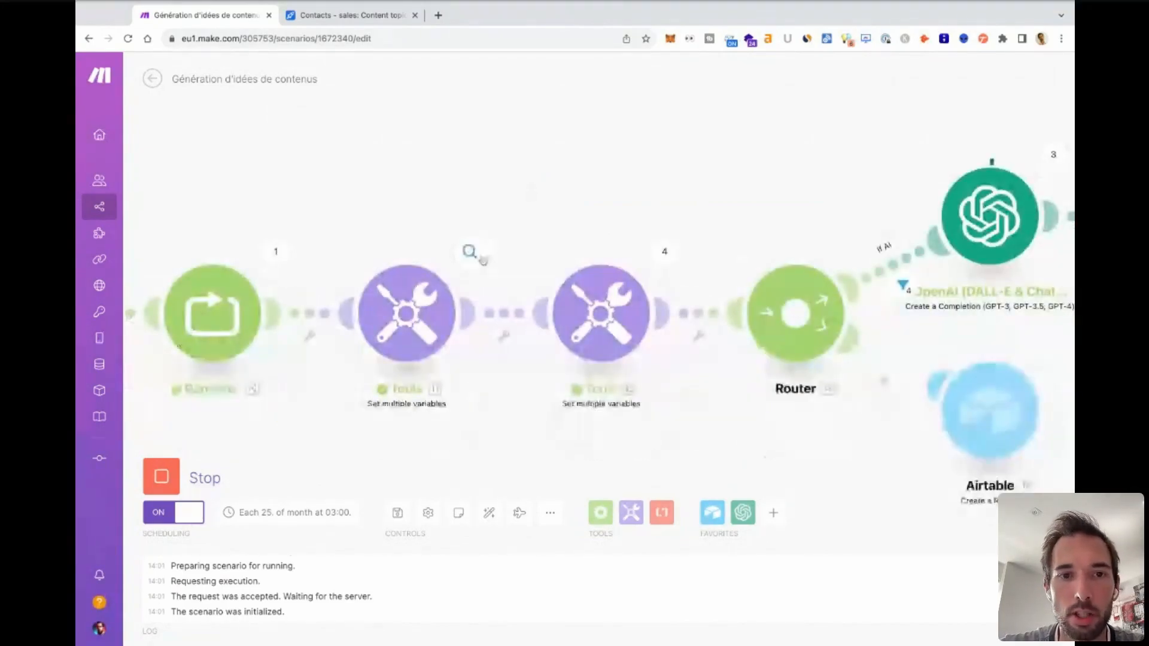
{"action": "left_click_drag", "start_coordinate": [799, 231], "coordinate": [701, 223]}
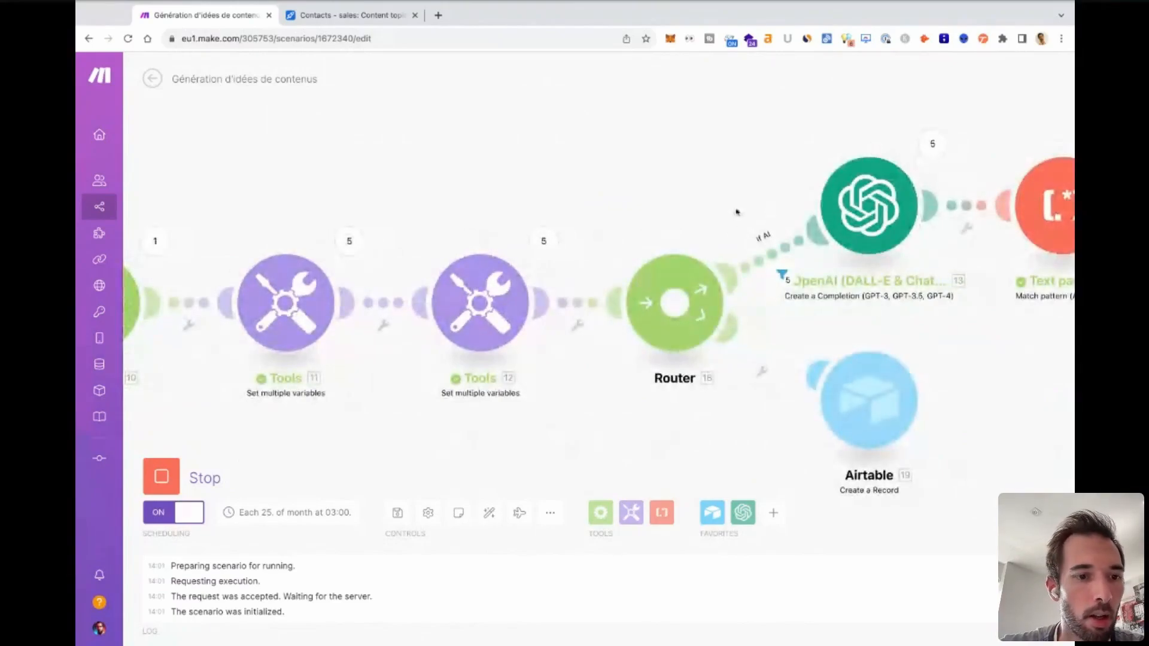
{"action": "left_click", "coordinate": [145, 477]}
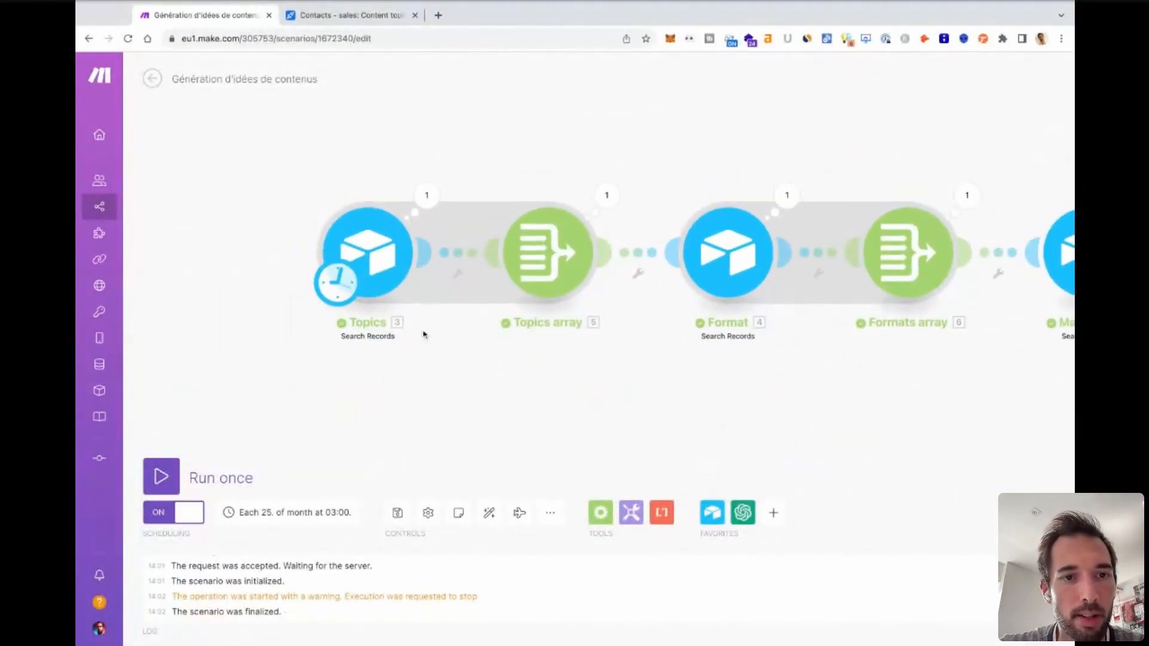
Inspect the Topics module's run output, from the Company-level record in the first bundle down to the last bundle.
{"action": "left_click", "coordinate": [426, 195]}
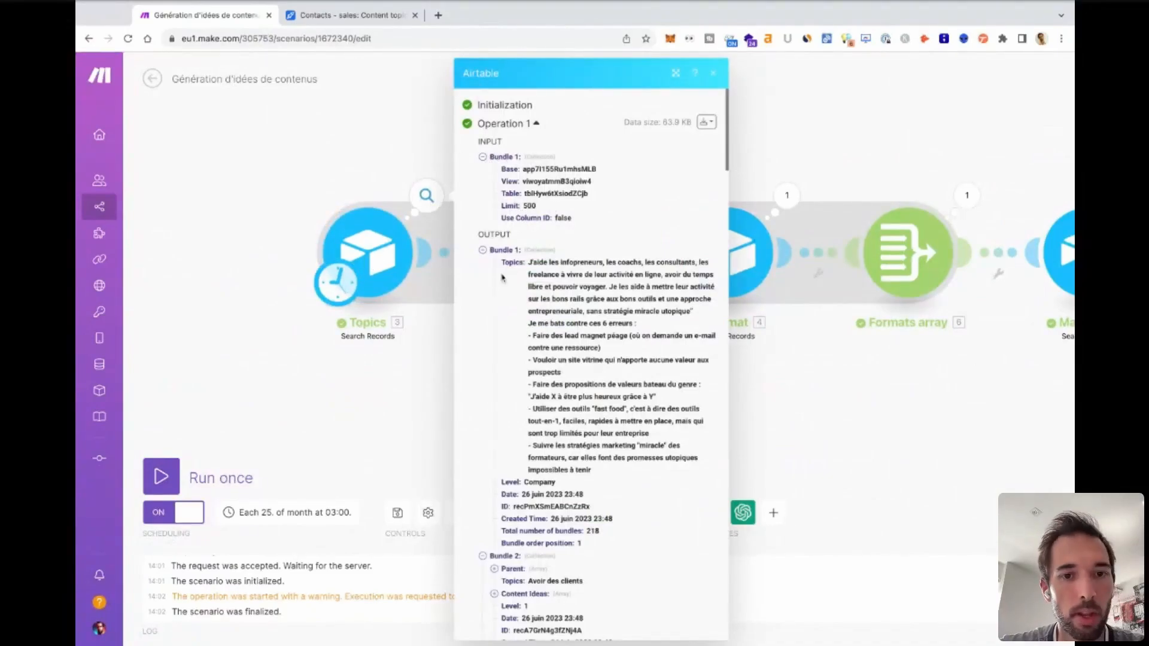
{"action": "scroll", "coordinate": [520, 368], "scroll_direction": "down", "scroll_amount": 2}
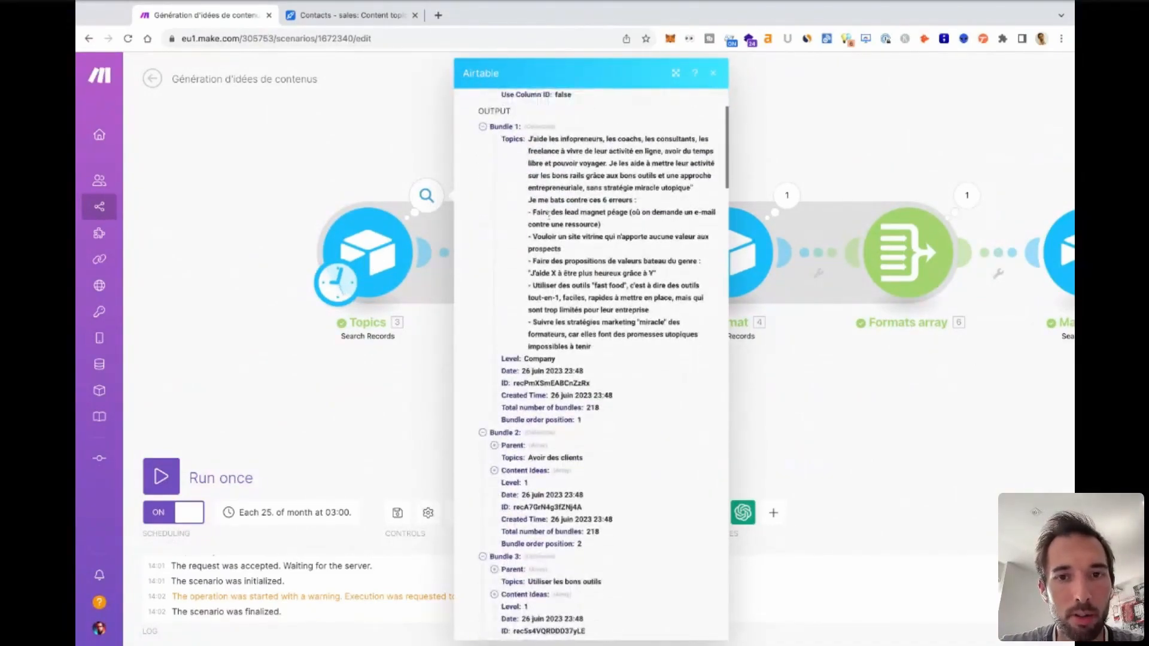
{"action": "double_click", "coordinate": [543, 359]}
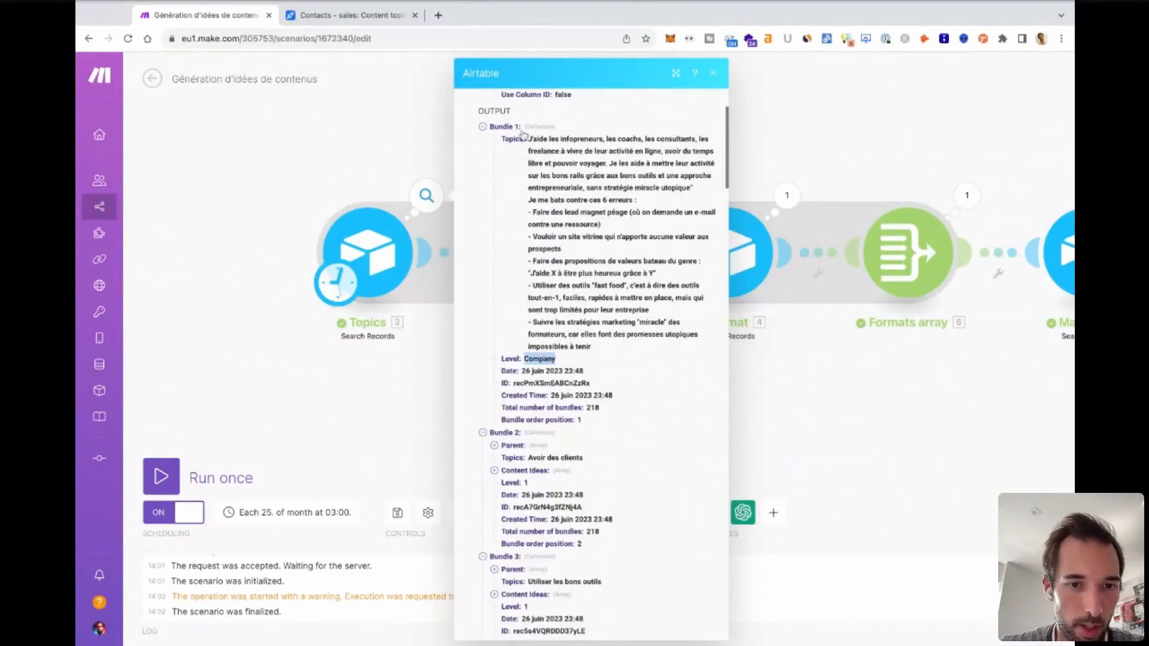
{"action": "scroll", "coordinate": [536, 423], "scroll_direction": "down", "scroll_amount": 8}
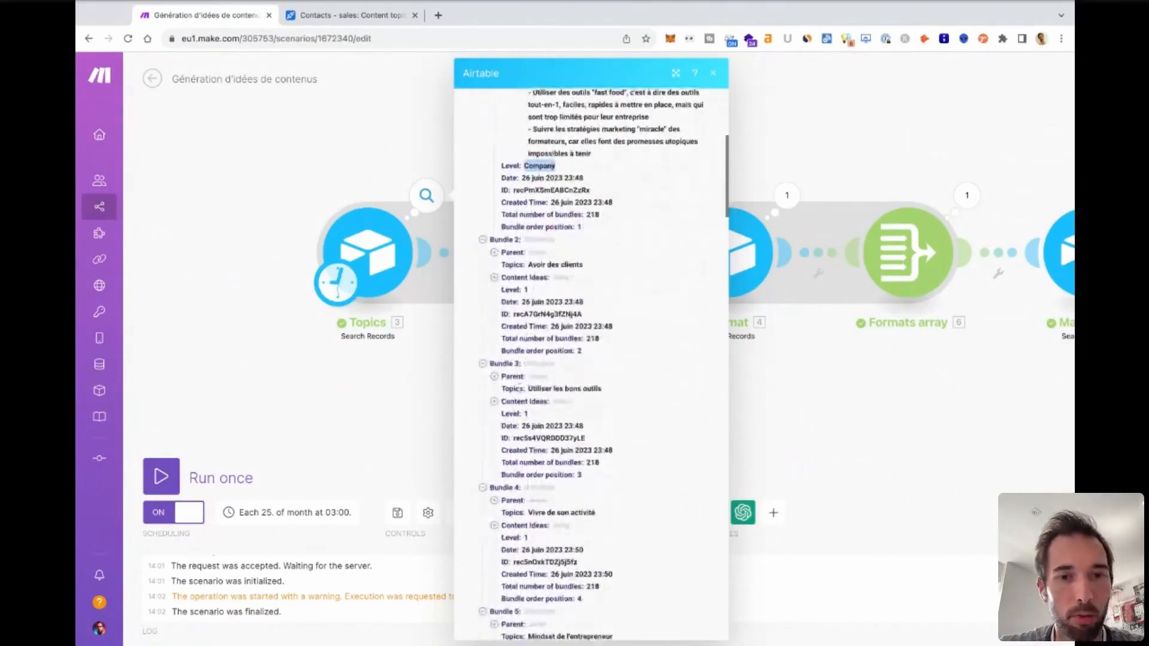
{"action": "scroll", "coordinate": [500, 580], "scroll_direction": "down", "scroll_amount": 20}
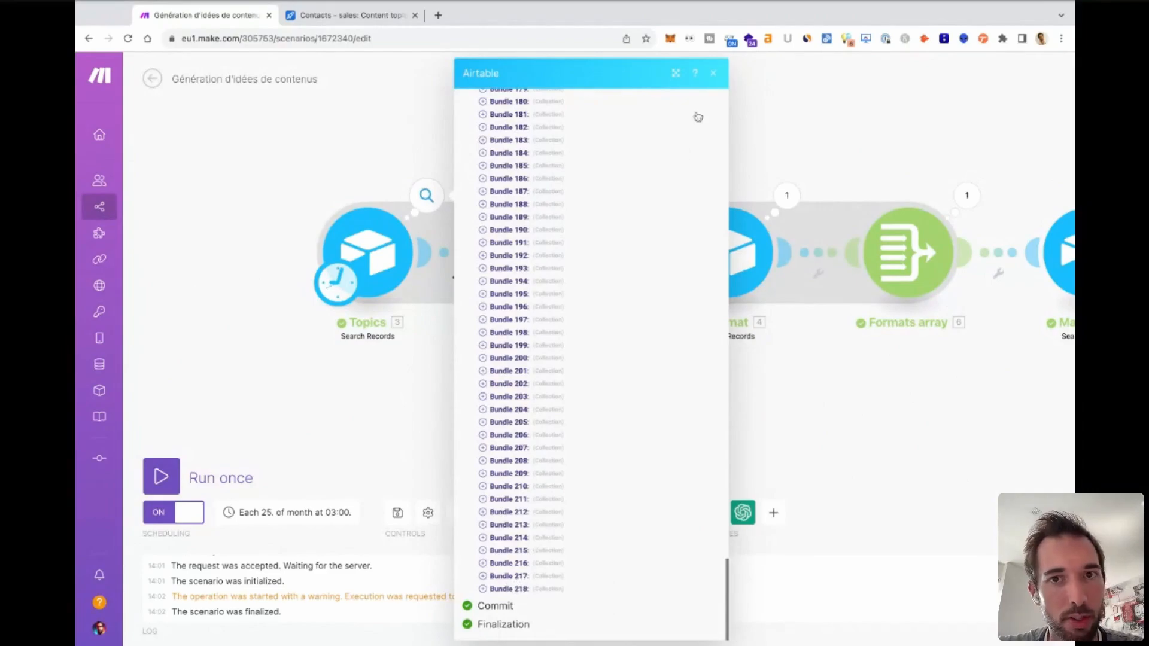
{"action": "left_click", "coordinate": [717, 74]}
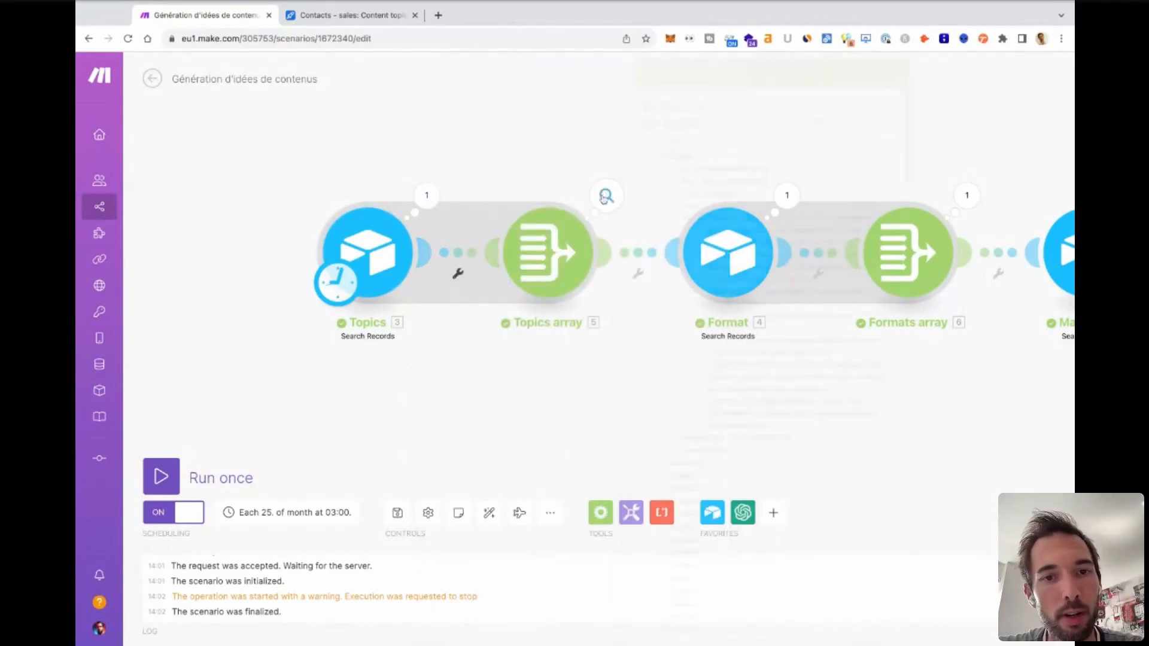
Inspect the Topics array aggregator's run result, including its input bundles and the expanded output array.
{"action": "left_click", "coordinate": [606, 195]}
{"action": "scroll", "coordinate": [666, 226], "scroll_direction": "down", "scroll_amount": 20}
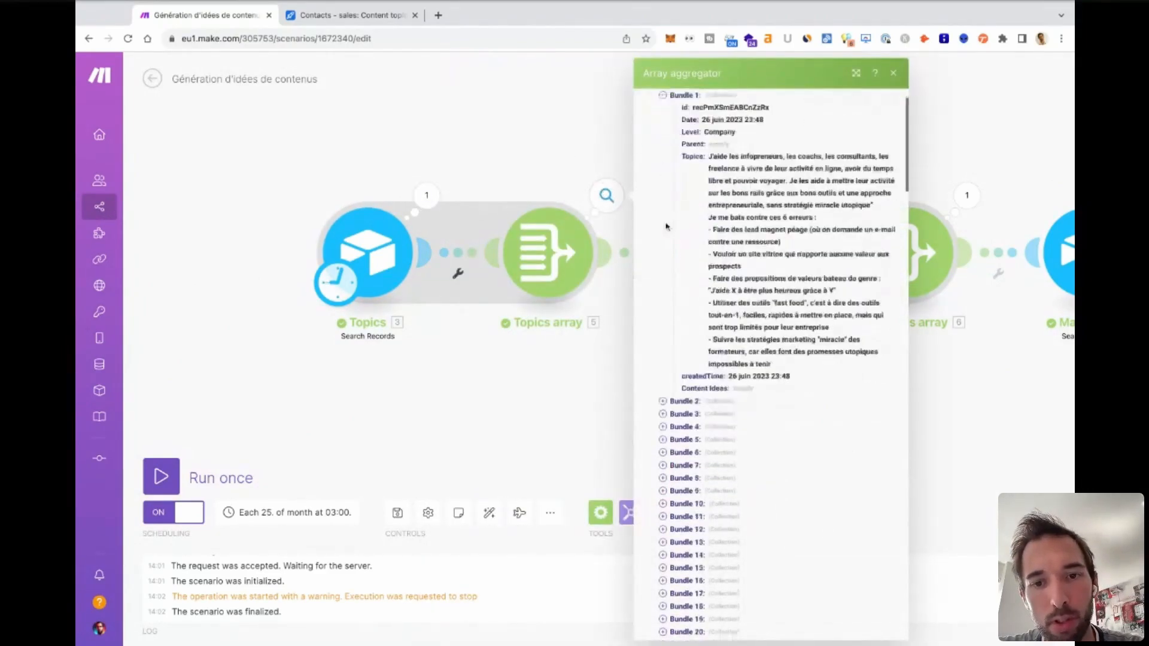
{"action": "scroll", "coordinate": [666, 227], "scroll_direction": "down", "scroll_amount": 20}
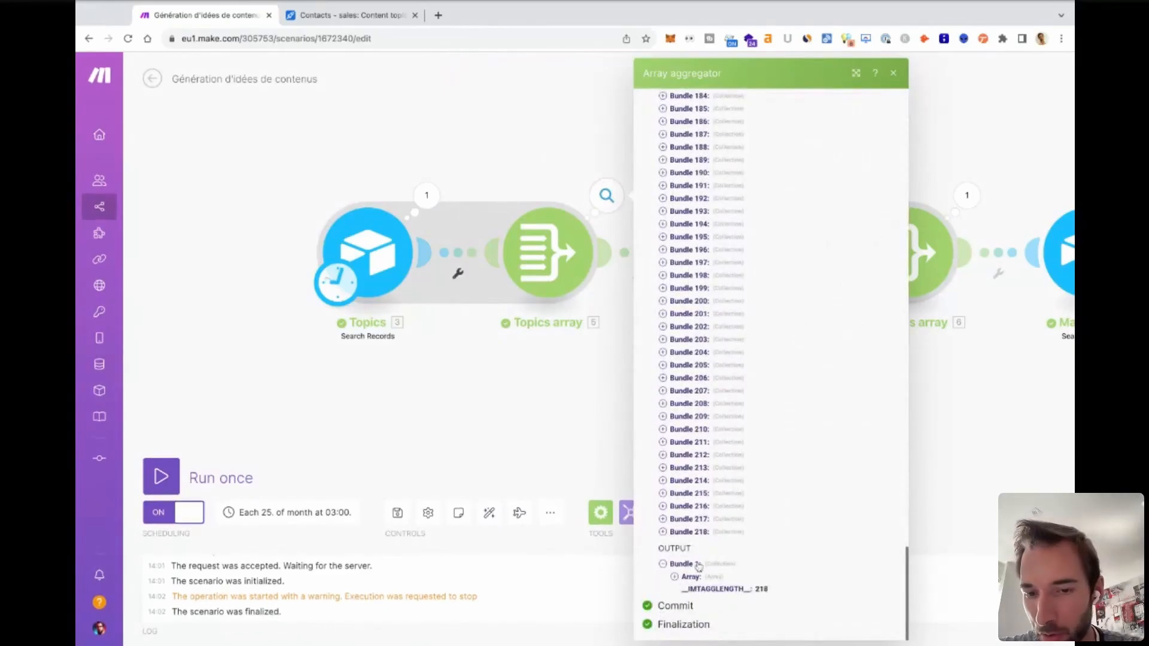
{"action": "left_click", "coordinate": [675, 577]}
{"action": "scroll", "coordinate": [735, 577], "scroll_direction": "down", "scroll_amount": 20}
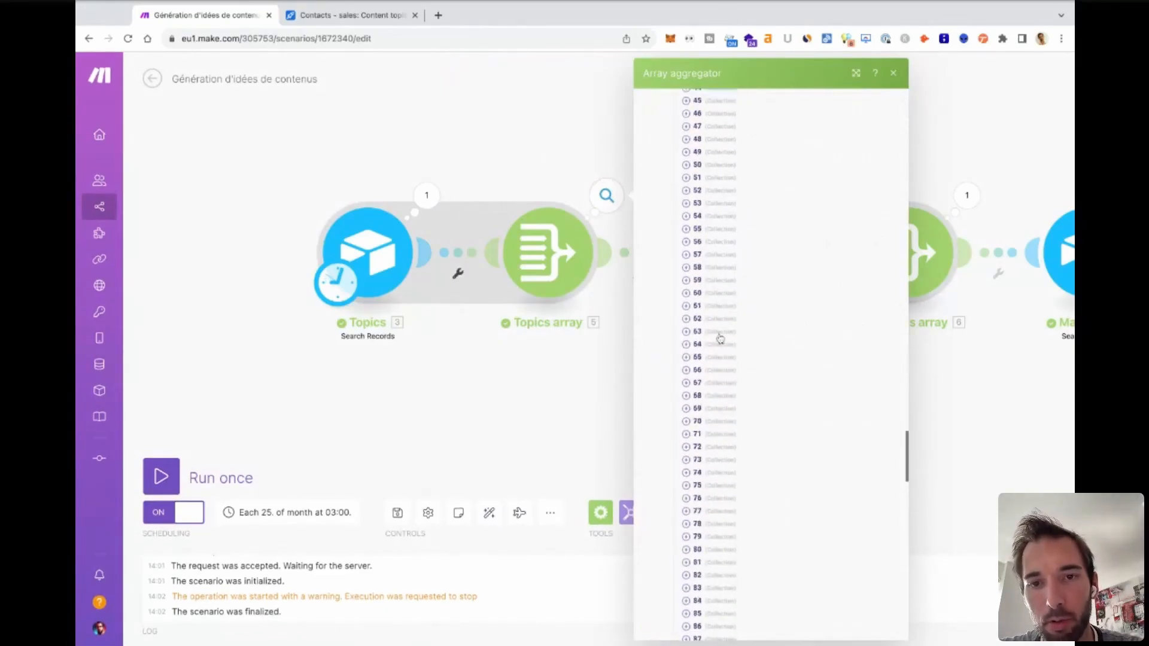
{"action": "left_click", "coordinate": [894, 73]}
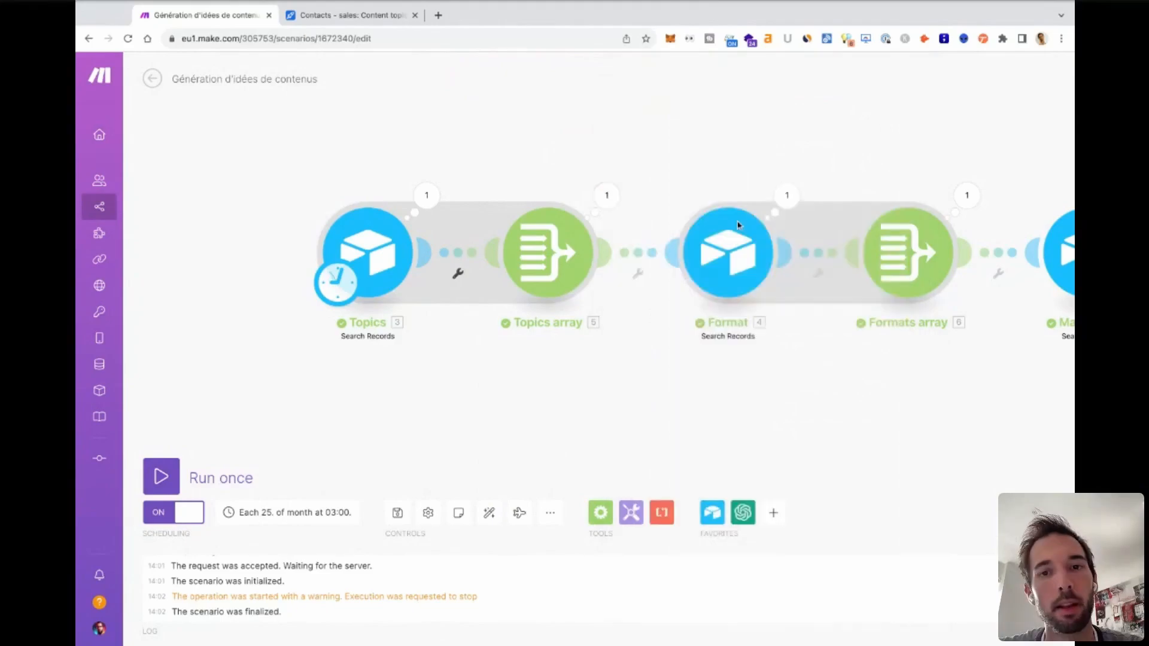
Inspect the Main topic search's run result, including its Level formula input and the topic record it outputs.
{"action": "scroll", "coordinate": [831, 326], "scroll_direction": "right", "scroll_amount": 10}
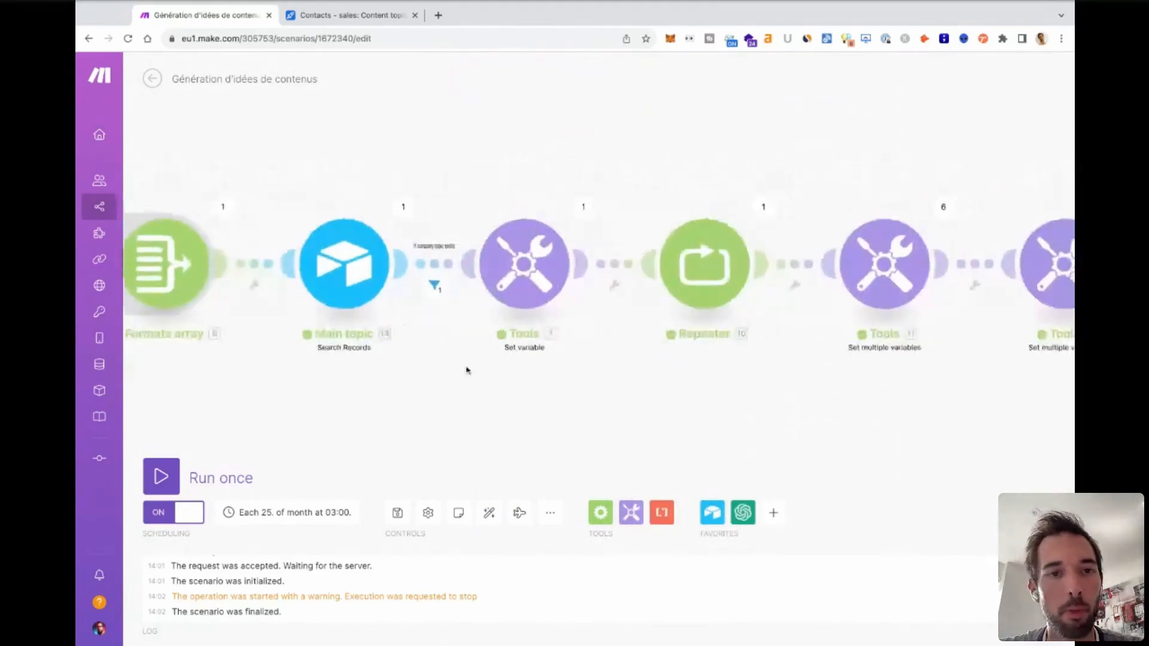
{"action": "left_click", "coordinate": [404, 209]}
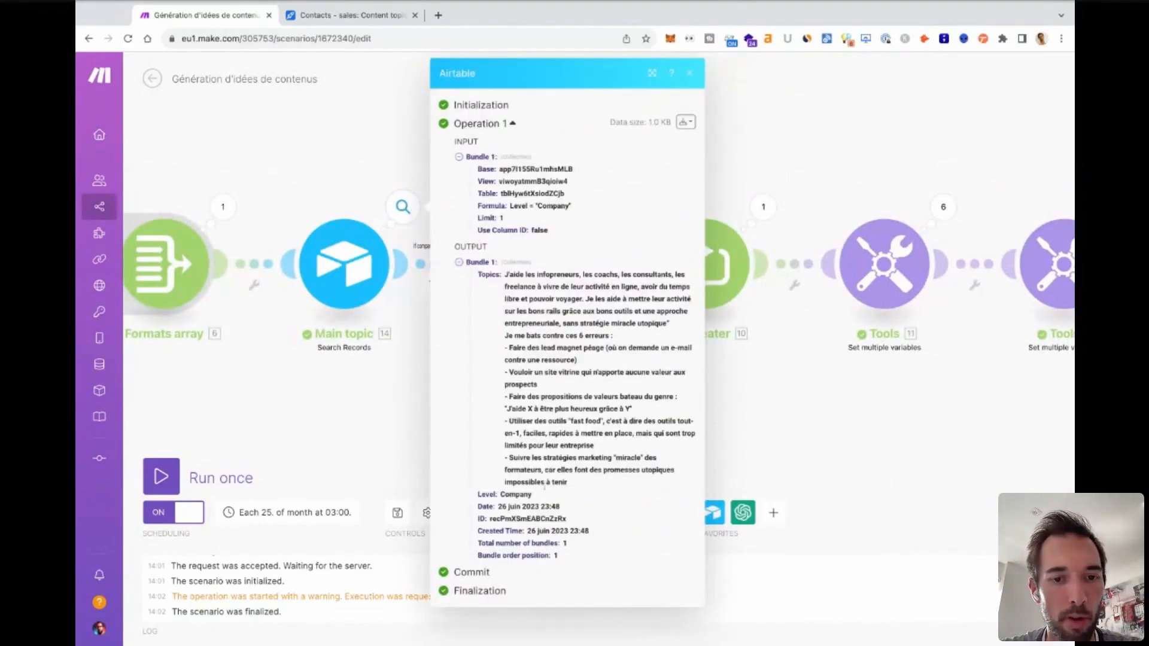
{"action": "left_click", "coordinate": [693, 75]}
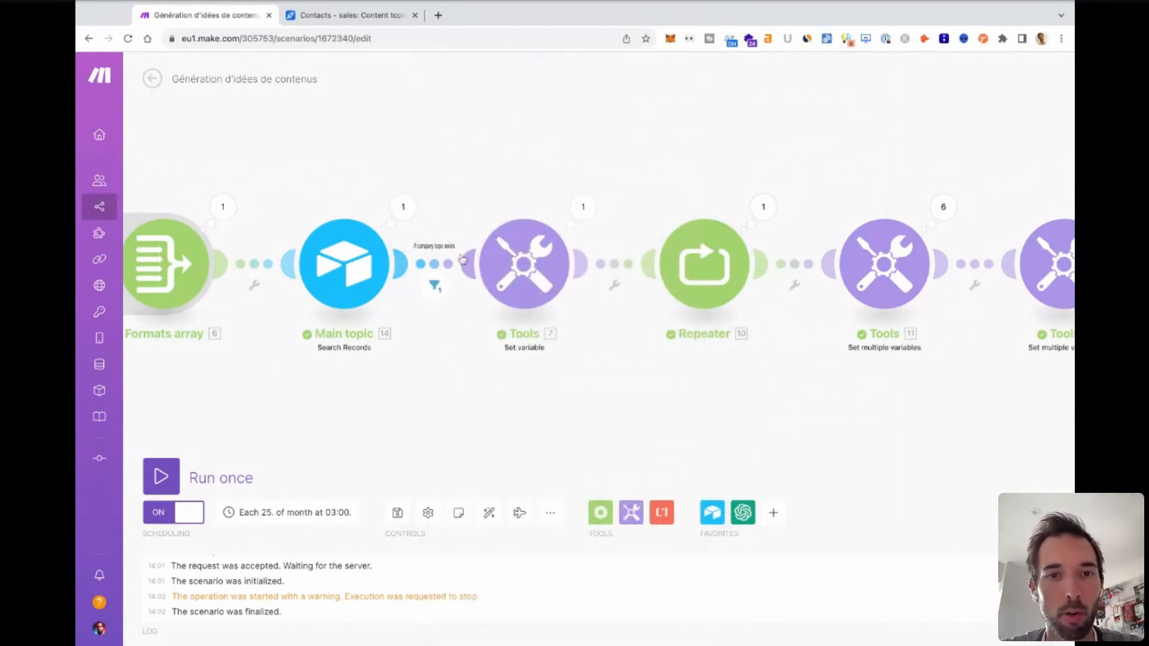
Check the run output of the Set variable module that defines the ideas count to generate.
{"action": "scroll", "coordinate": [719, 162], "scroll_direction": "right", "scroll_amount": 5}
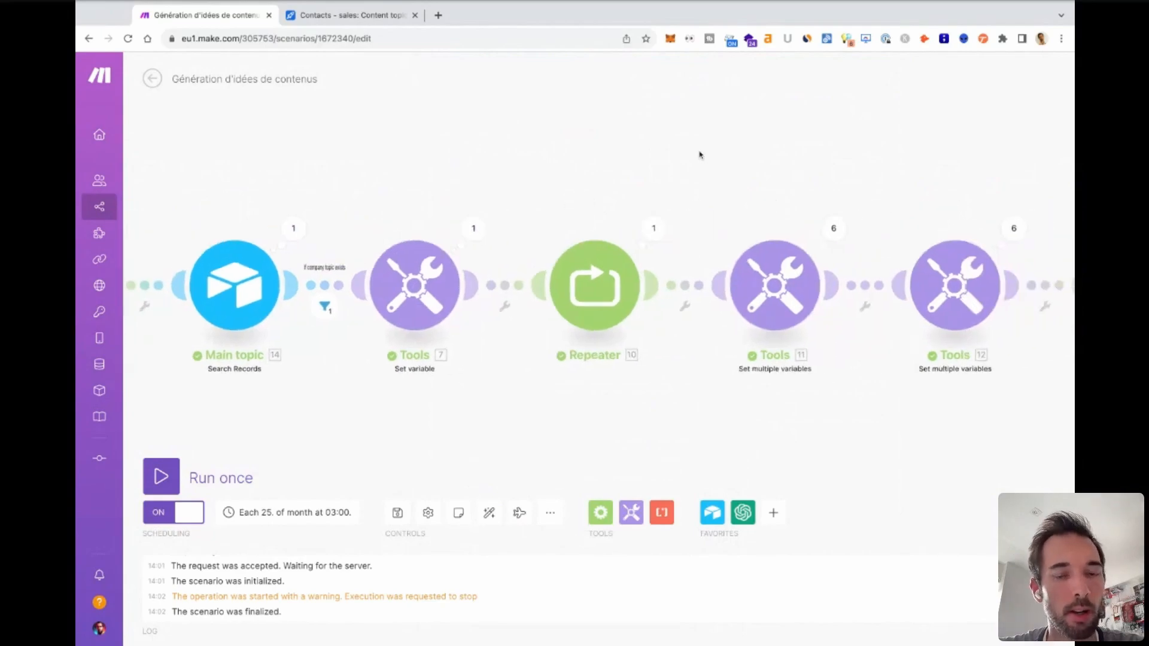
{"action": "left_click", "coordinate": [449, 244]}
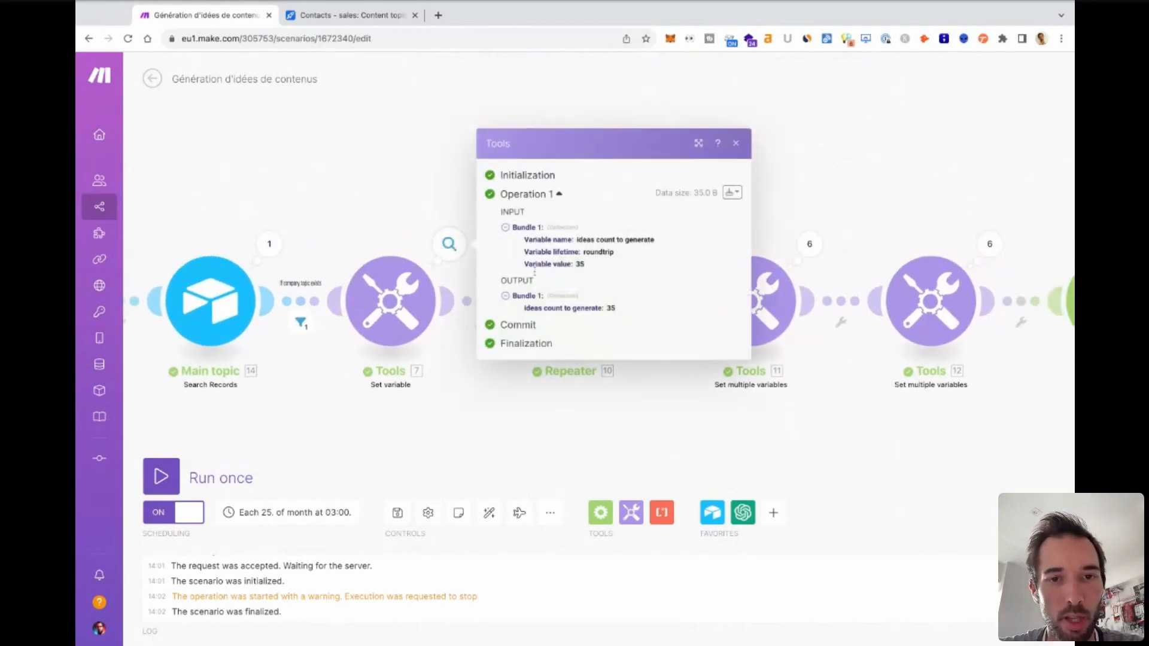
{"action": "left_click", "coordinate": [735, 144]}
Review the Repeater's run output and expand bundles 20 and 23 to see their i values.
{"action": "left_click", "coordinate": [629, 244]}
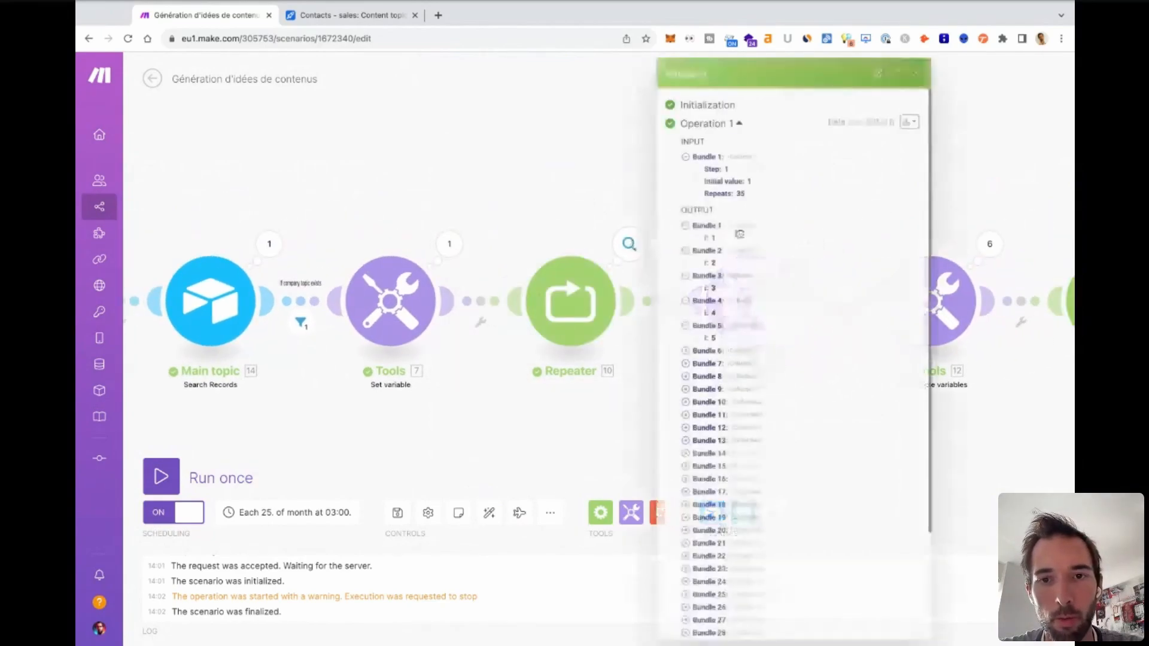
{"action": "scroll", "coordinate": [740, 234], "scroll_direction": "down", "scroll_amount": 3}
{"action": "left_click", "coordinate": [686, 396]}
{"action": "left_click", "coordinate": [686, 448]}
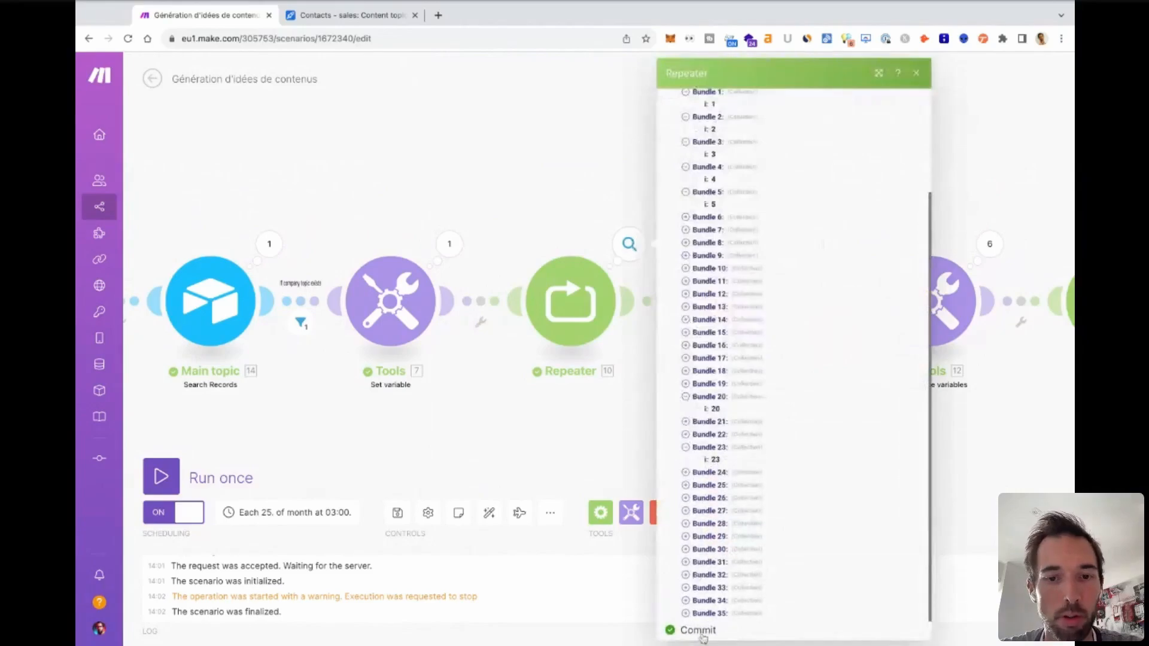
{"action": "left_click", "coordinate": [919, 76]}
Compare the topic idx and format idx outputs in operations 1 and 2 of the Set multiple variables module after the Repeater.
{"action": "scroll", "coordinate": [716, 177], "scroll_direction": "right", "scroll_amount": 10}
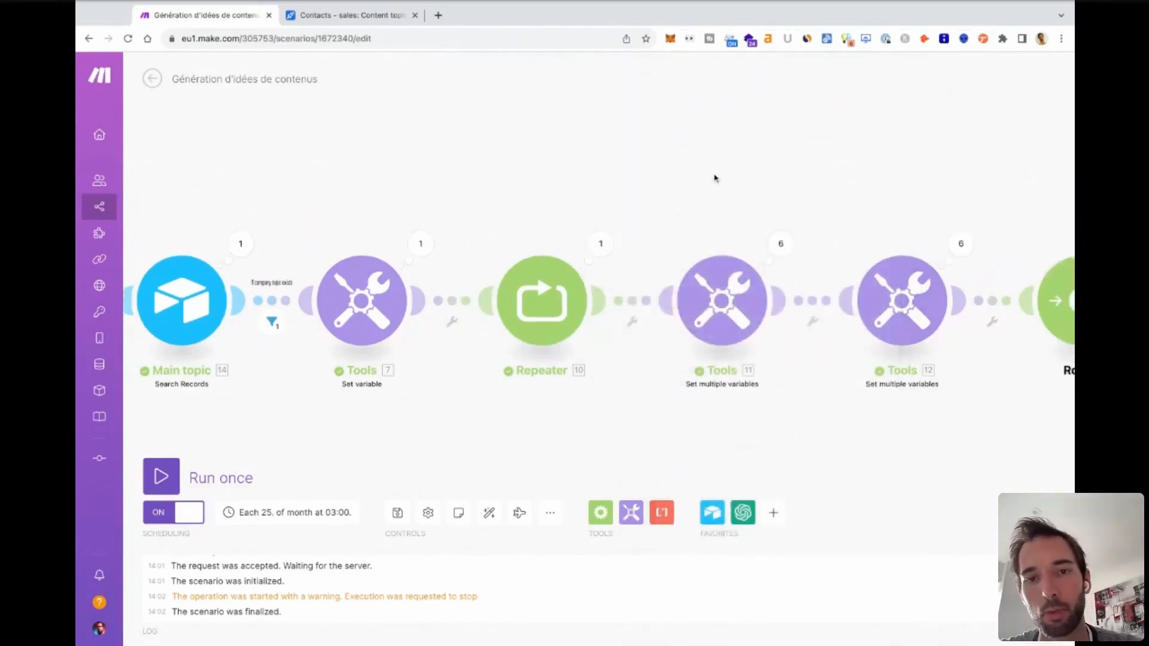
{"action": "left_click", "coordinate": [359, 241]}
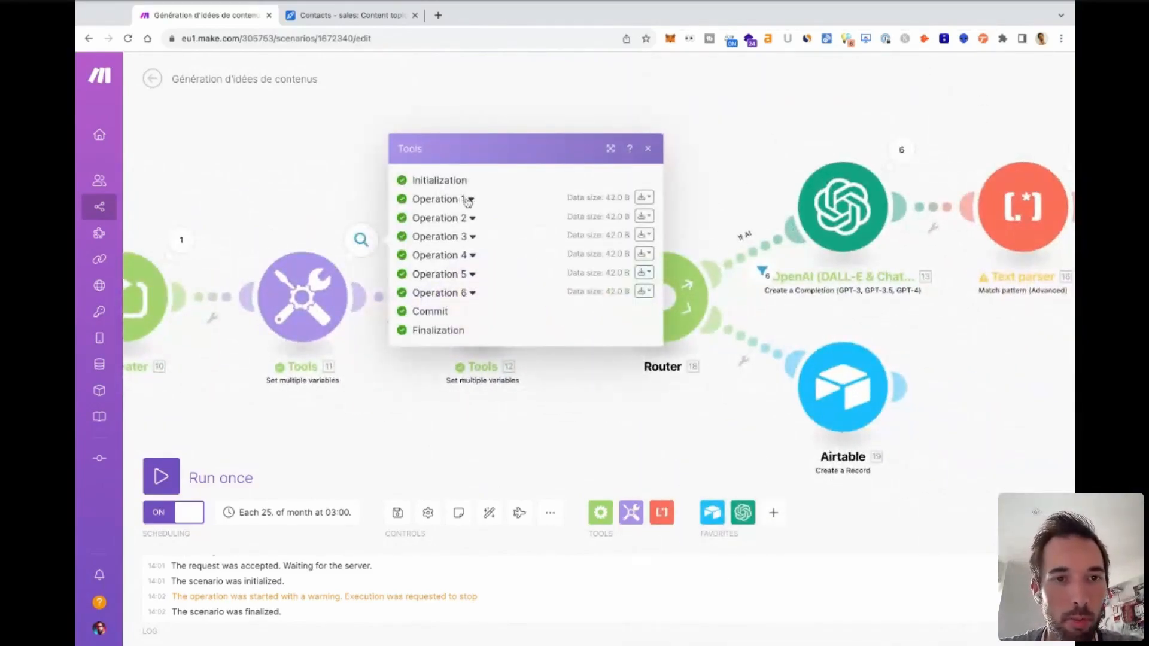
{"action": "left_click", "coordinate": [467, 198]}
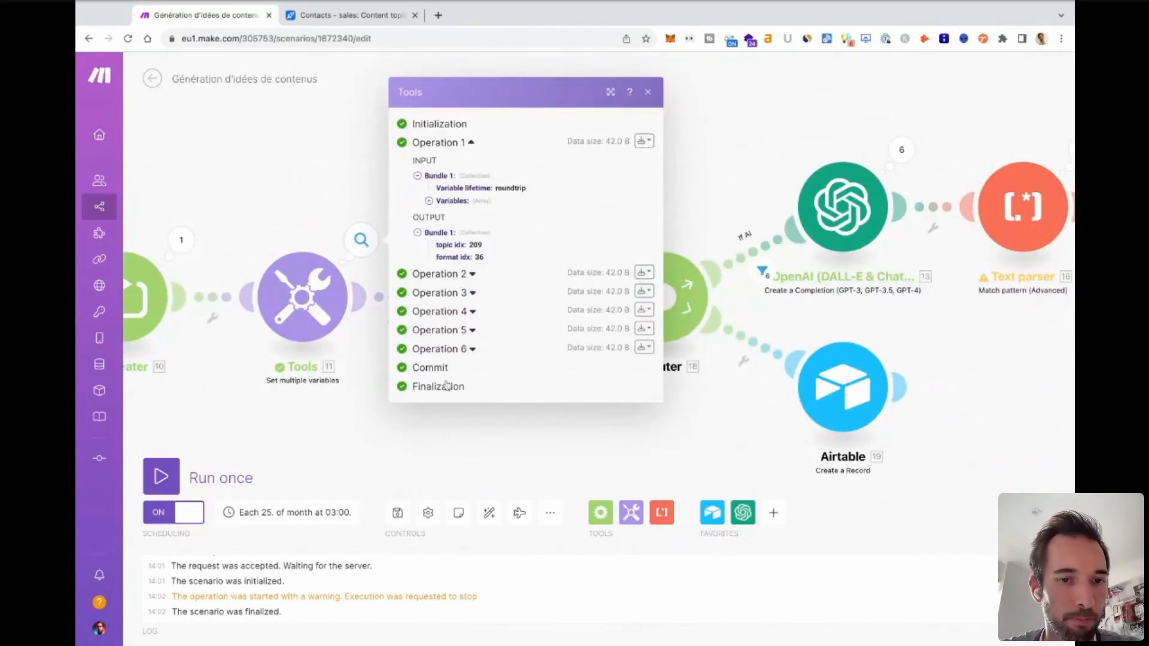
{"action": "left_click", "coordinate": [437, 274]}
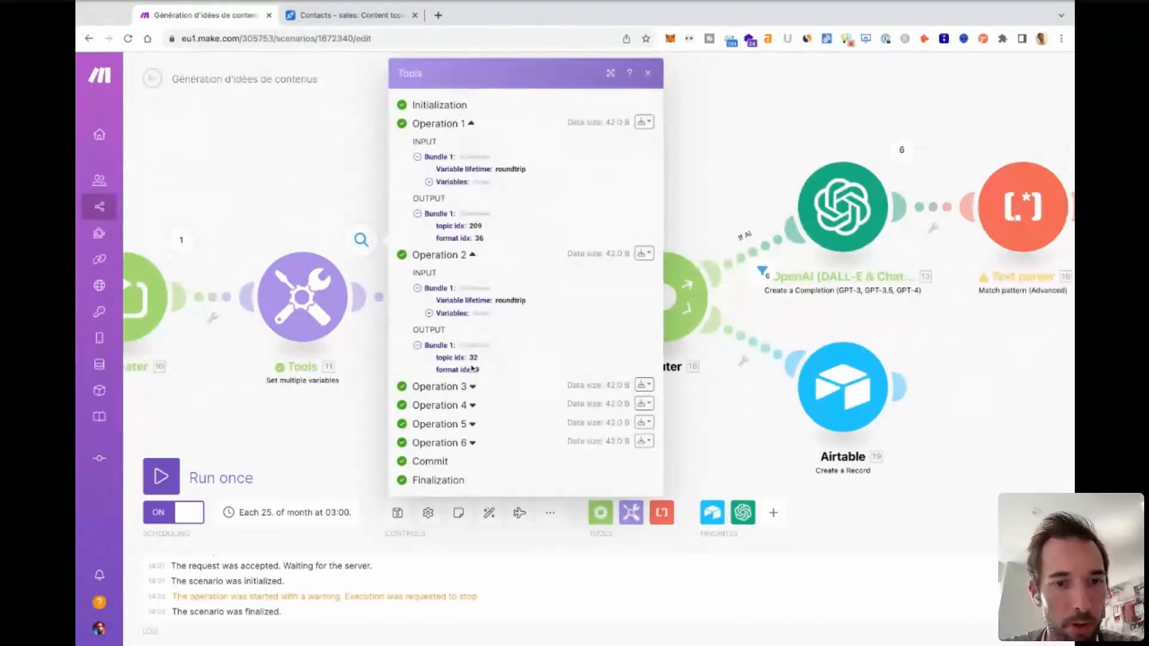
{"action": "left_click", "coordinate": [647, 72]}
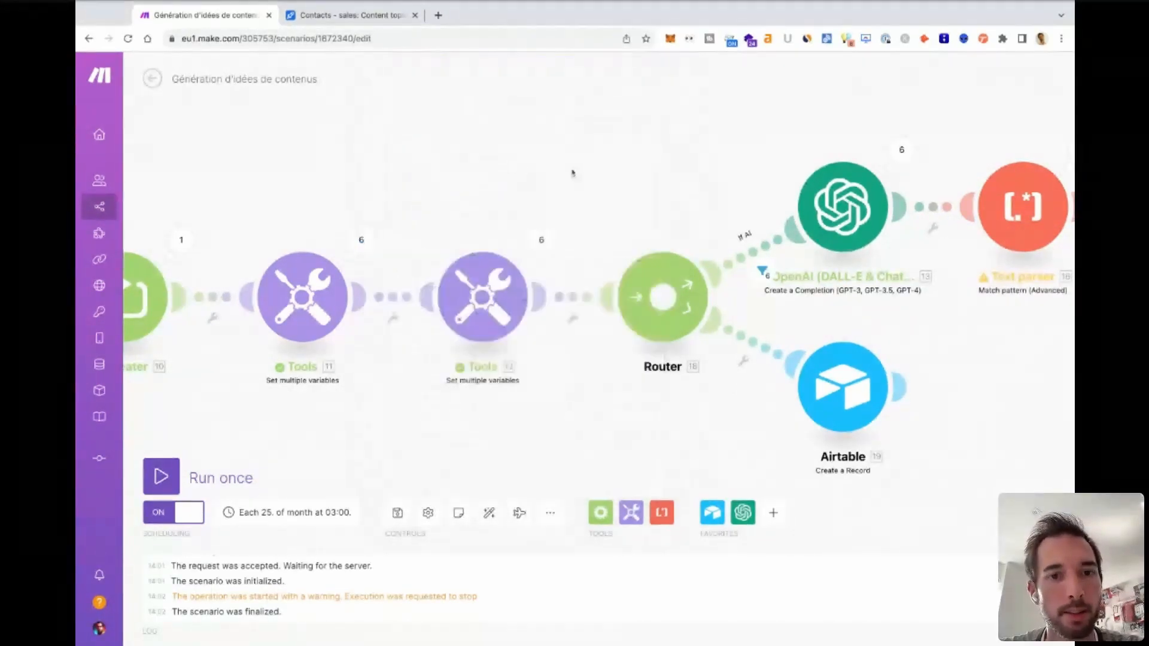
Examine the topic and format details of operation 3 and the topic of operation 4 in the Set multiple variables module before the Router.
{"action": "left_click", "coordinate": [541, 240]}
{"action": "left_click", "coordinate": [617, 238]}
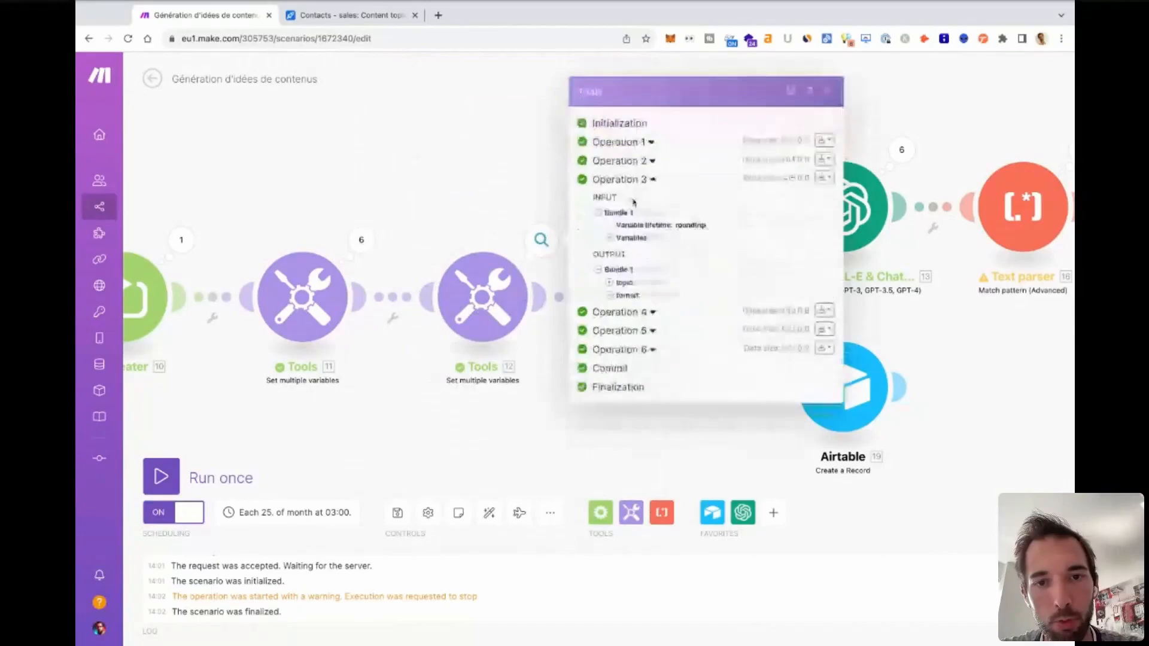
{"action": "left_click", "coordinate": [620, 312]}
{"action": "left_click", "coordinate": [608, 264]}
{"action": "left_click", "coordinate": [609, 374]}
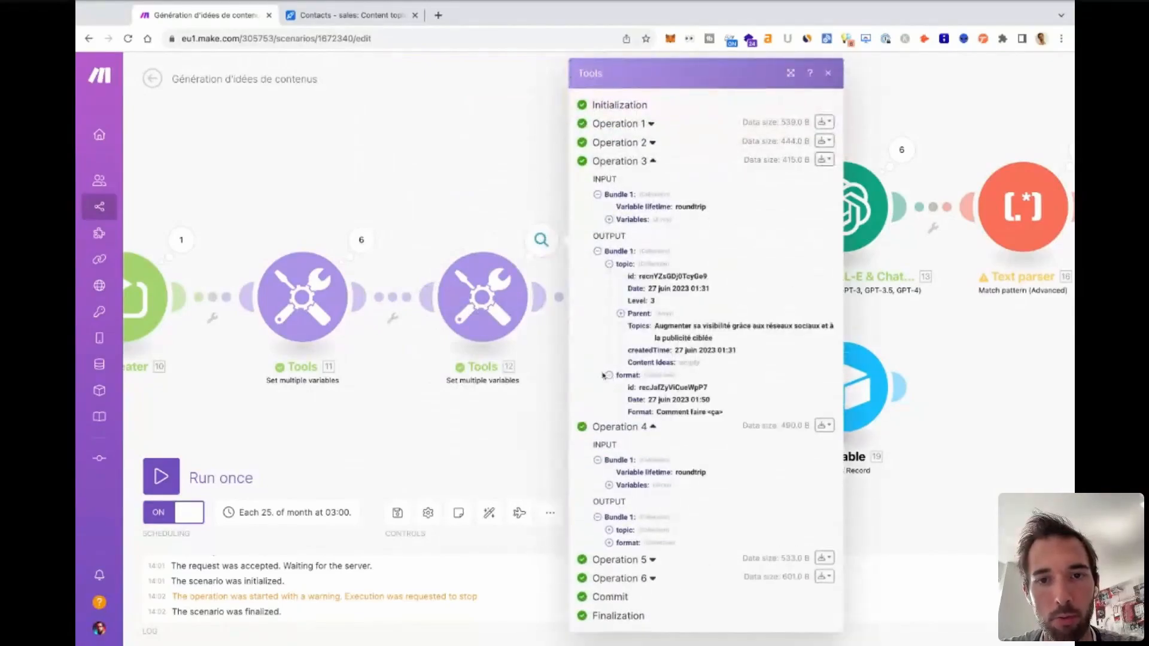
{"action": "scroll", "coordinate": [653, 551], "scroll_direction": "down", "scroll_amount": 1}
{"action": "left_click", "coordinate": [609, 538]}
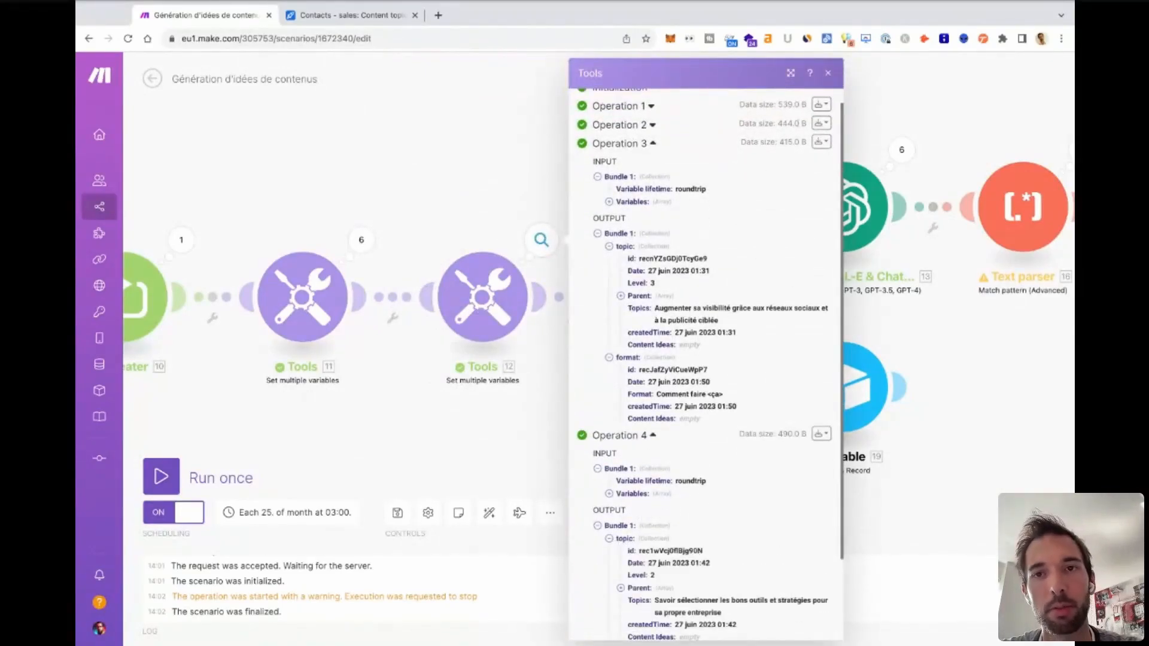
{"action": "left_click", "coordinate": [829, 74]}
Inspect operation 4 of the OpenAI module, reading its full prompt and the idea and hook text generated under Choices.
{"action": "left_click_drag", "start_coordinate": [862, 122], "coordinate": [533, 138]}
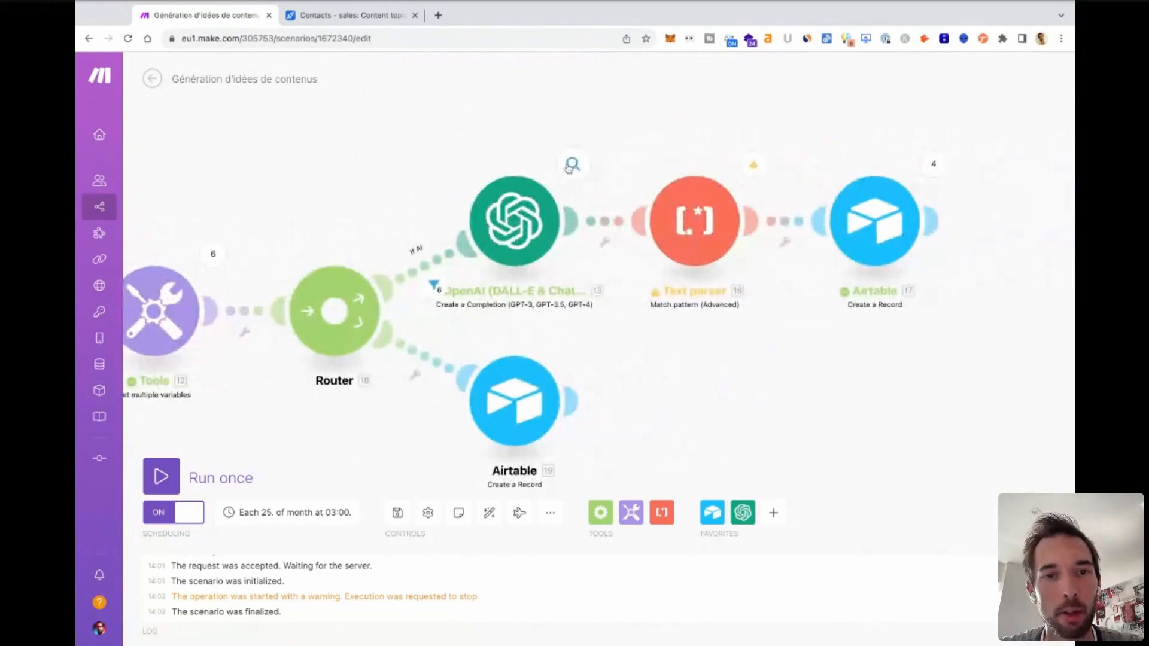
{"action": "left_click", "coordinate": [573, 164]}
{"action": "left_click", "coordinate": [658, 186]}
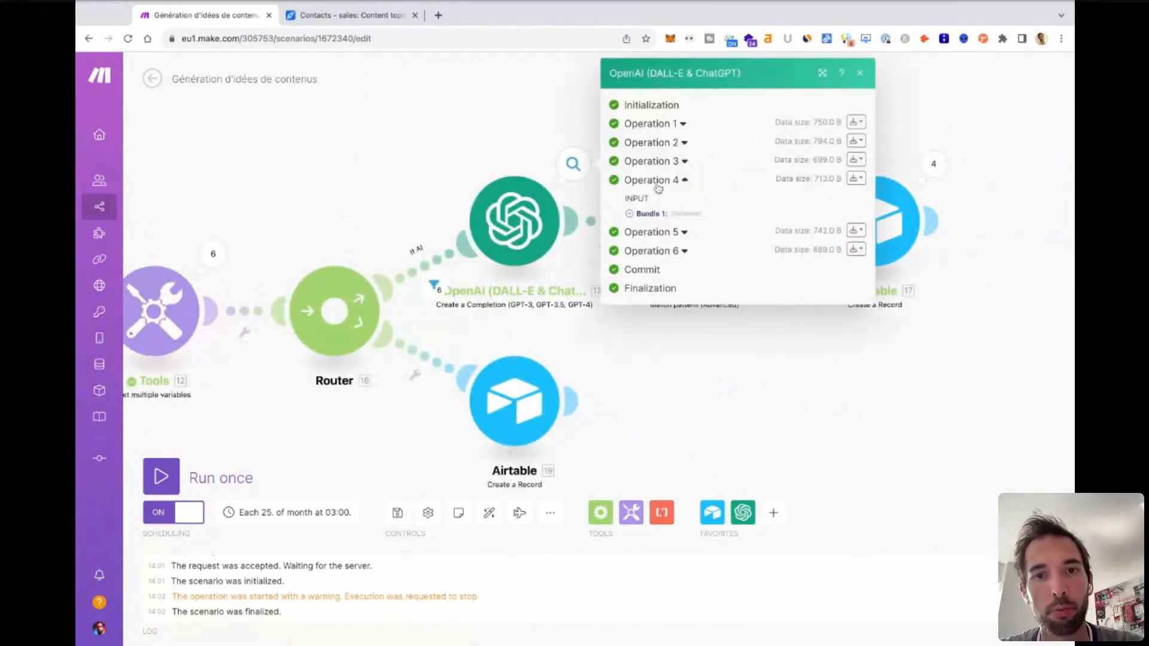
{"action": "left_click", "coordinate": [641, 251]}
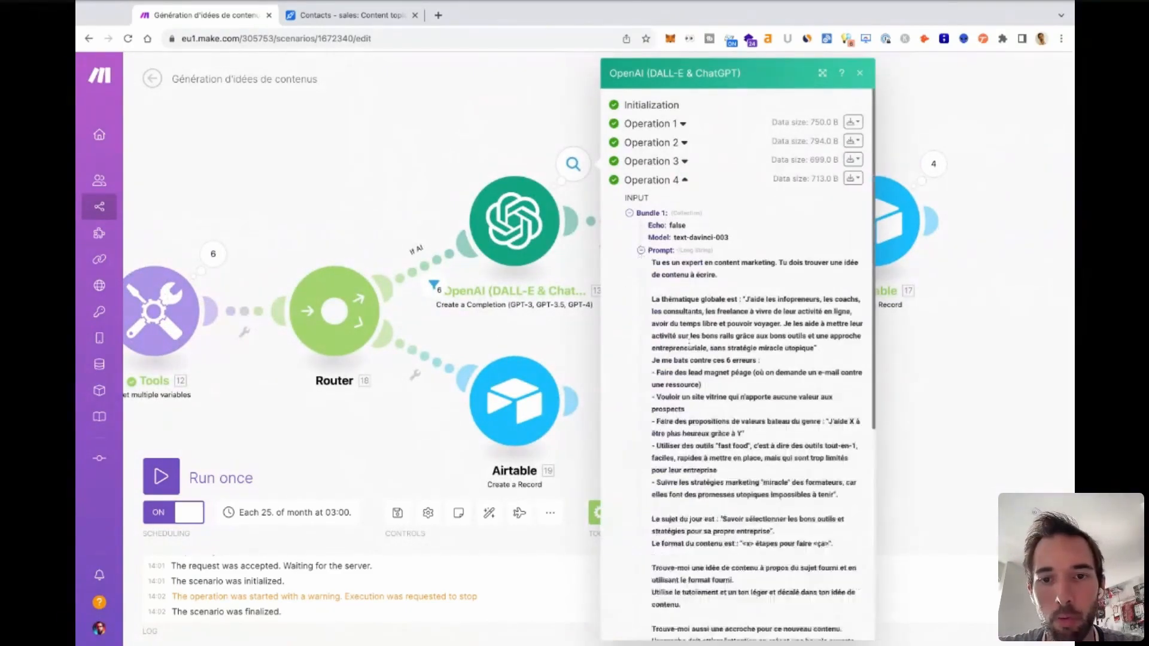
{"action": "scroll", "coordinate": [641, 257], "scroll_direction": "down", "scroll_amount": 1}
{"action": "scroll", "coordinate": [610, 481], "scroll_direction": "down", "scroll_amount": 6}
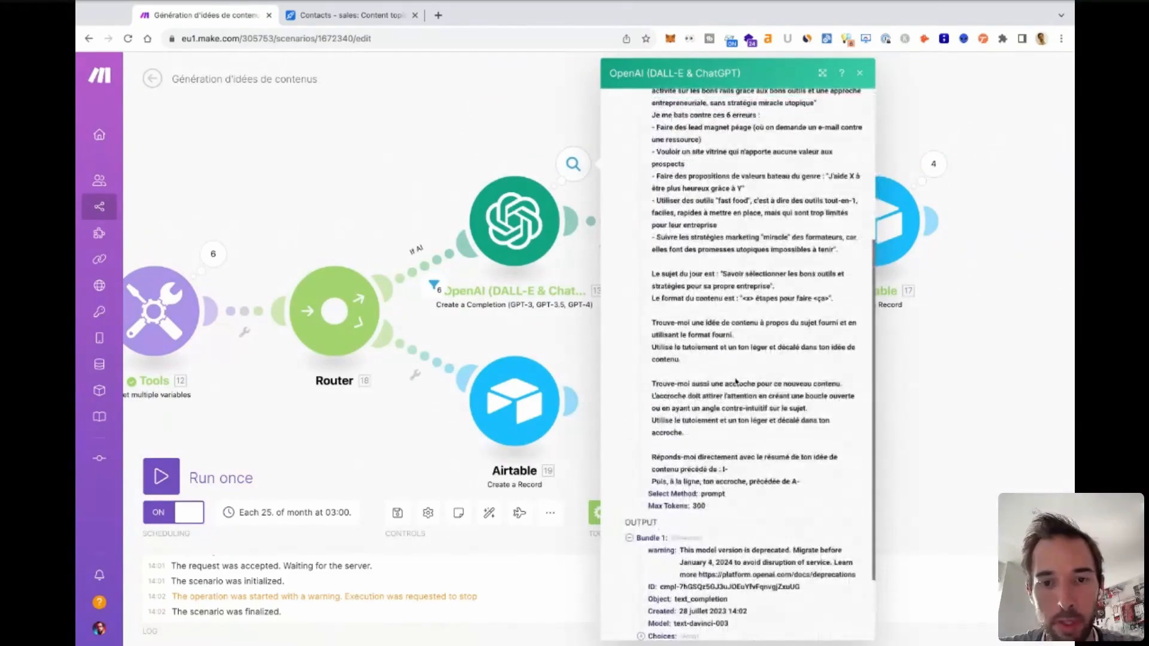
{"action": "left_click", "coordinate": [641, 540]}
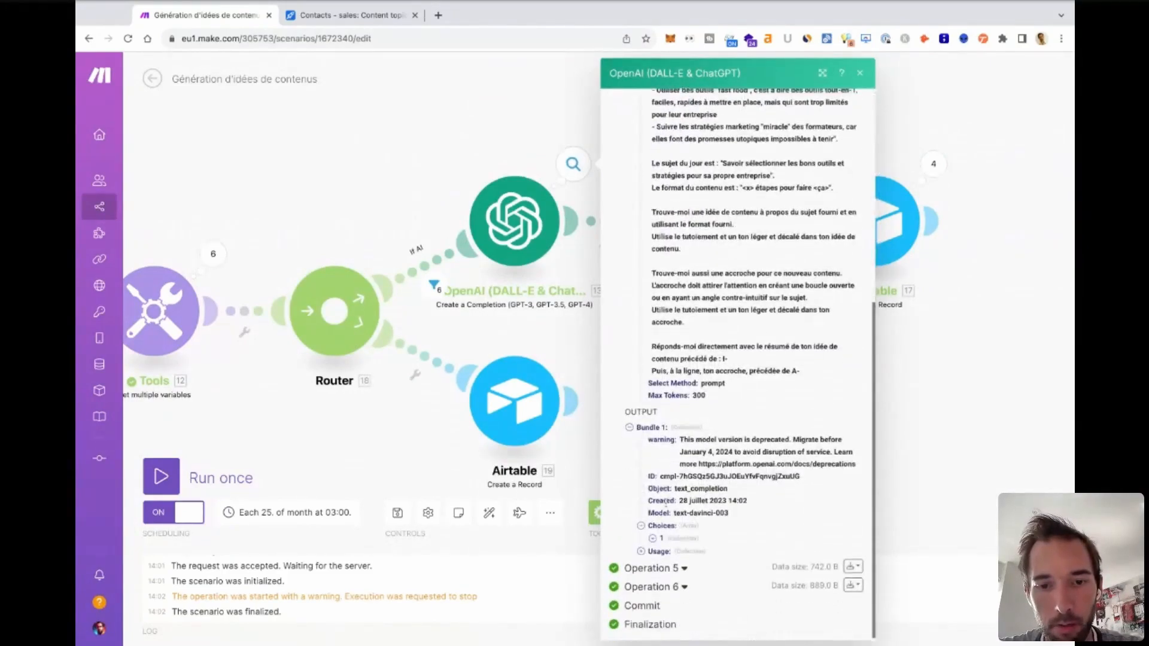
{"action": "left_click", "coordinate": [652, 538]}
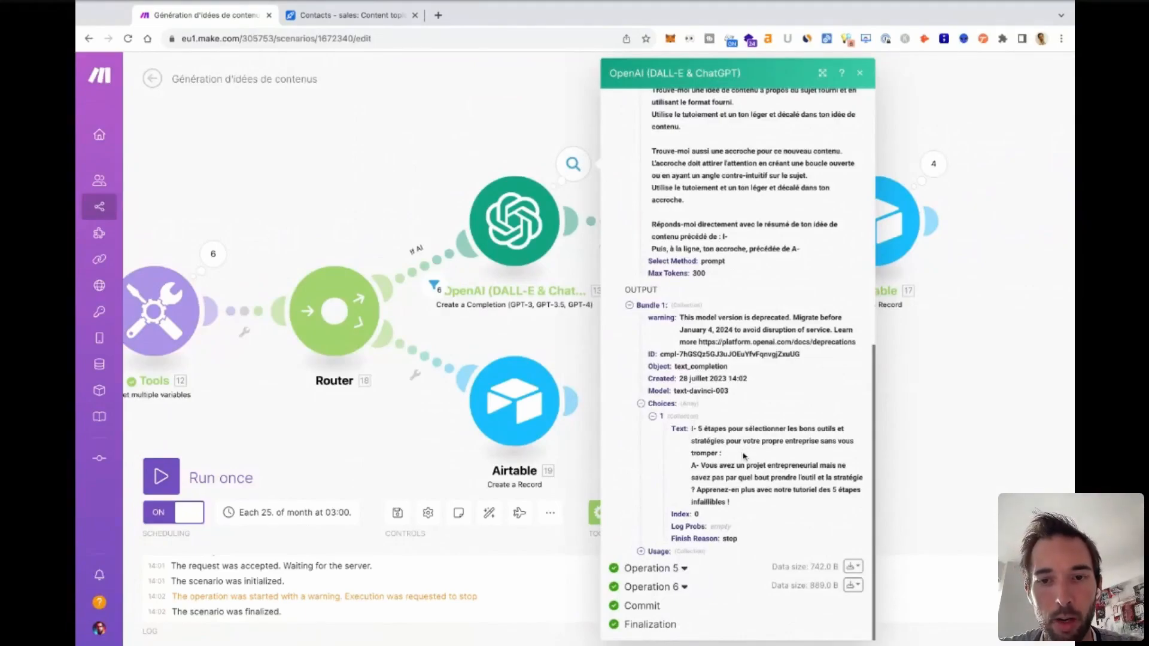
{"action": "left_click_drag", "start_coordinate": [695, 465], "coordinate": [731, 503]}
{"action": "left_click", "coordinate": [752, 426]}
{"action": "left_click", "coordinate": [859, 73]}
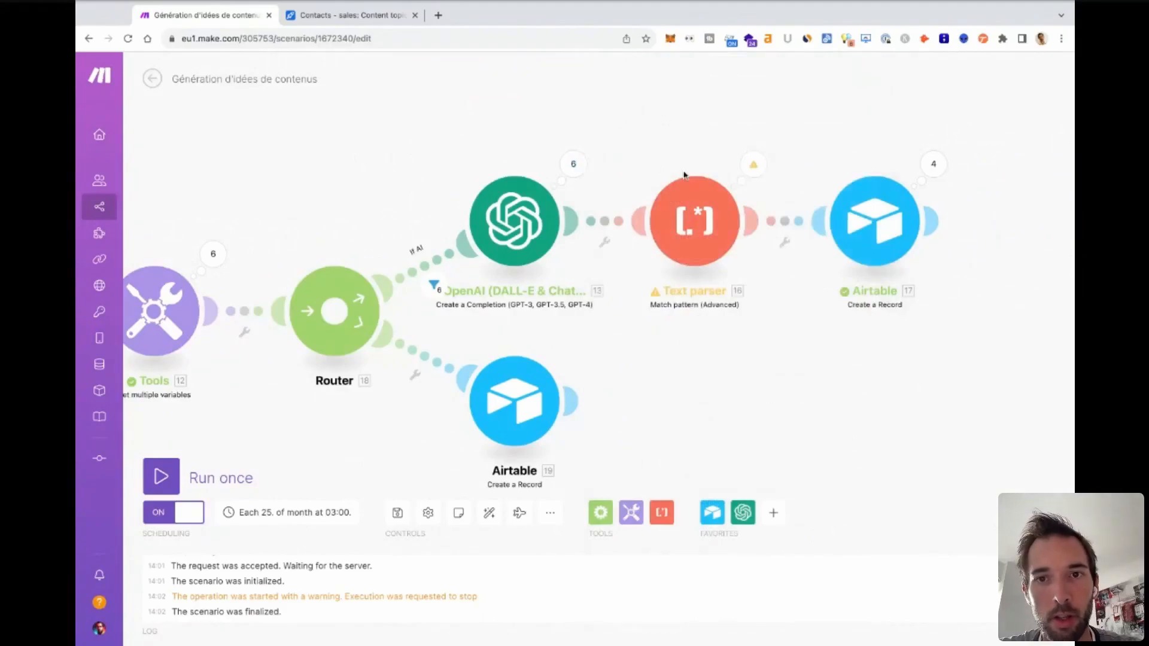
Check operation 2 of the Text parser, comparing its input text and pattern with the extracted Name and Value.
{"action": "left_click", "coordinate": [753, 163]}
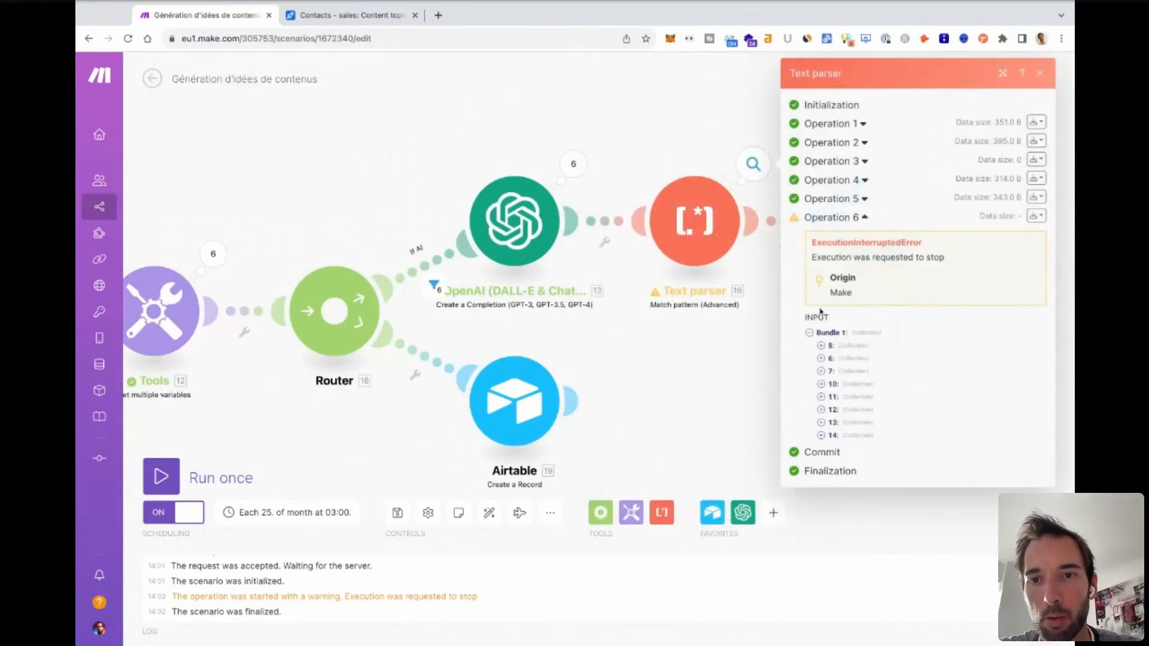
{"action": "left_click", "coordinate": [839, 142]}
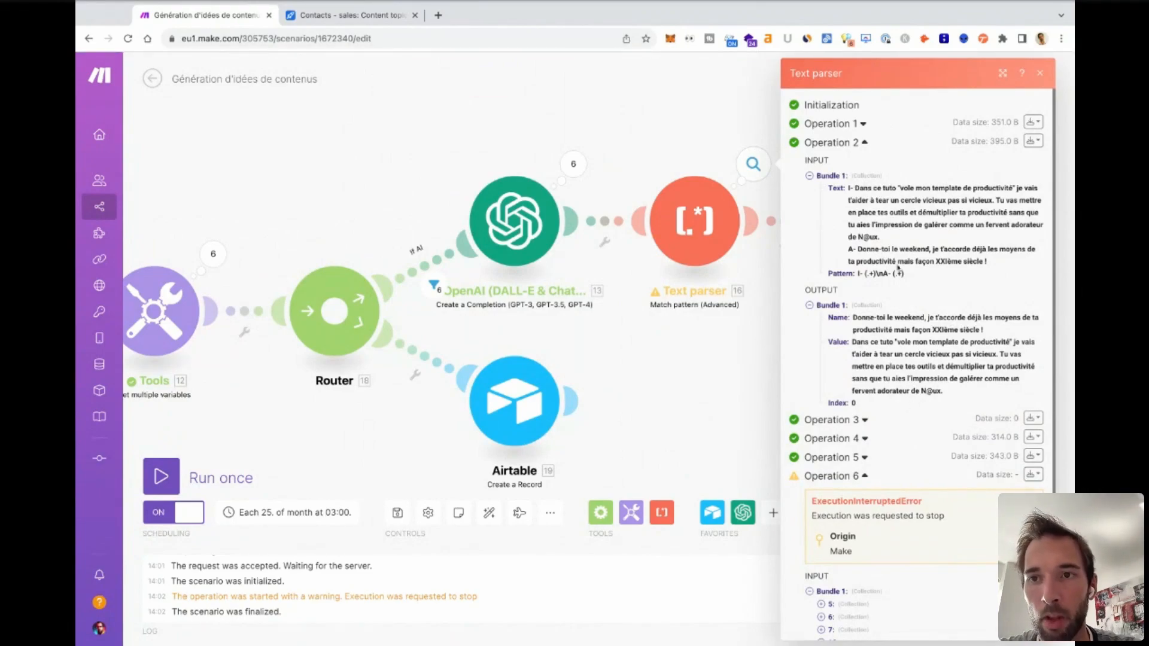
{"action": "left_click", "coordinate": [1041, 73]}
Inspect operation 3 of the Airtable Create a Record module after the Text parser, expanding Topics (from Topic) in its output.
{"action": "left_click", "coordinate": [934, 163]}
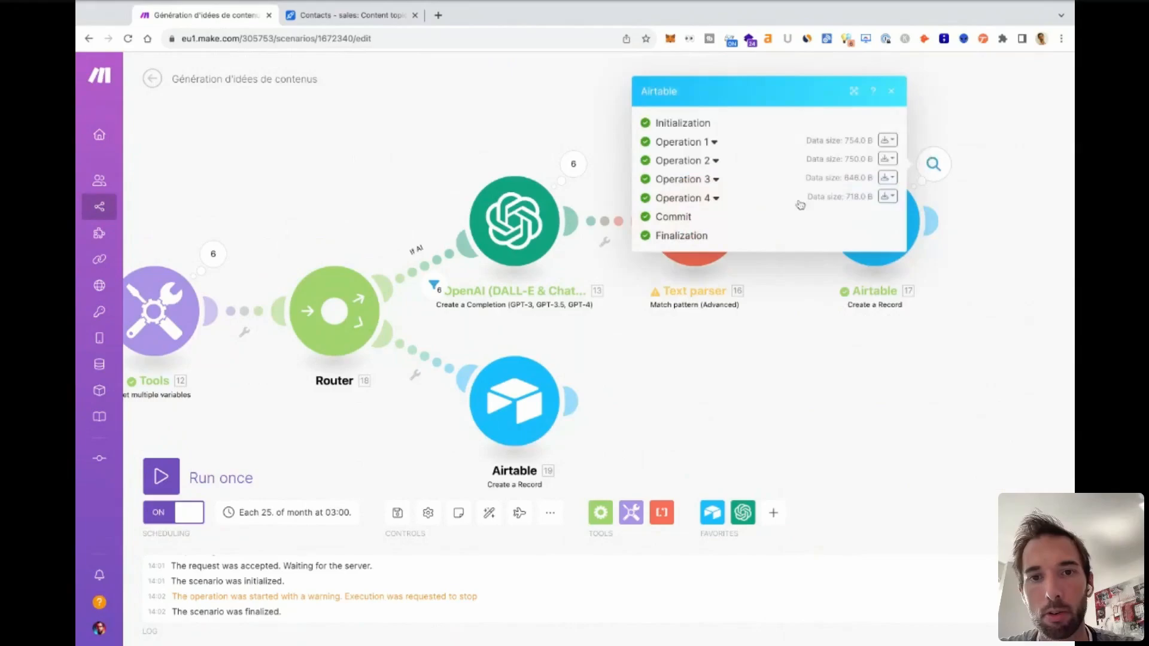
{"action": "left_click", "coordinate": [713, 180]}
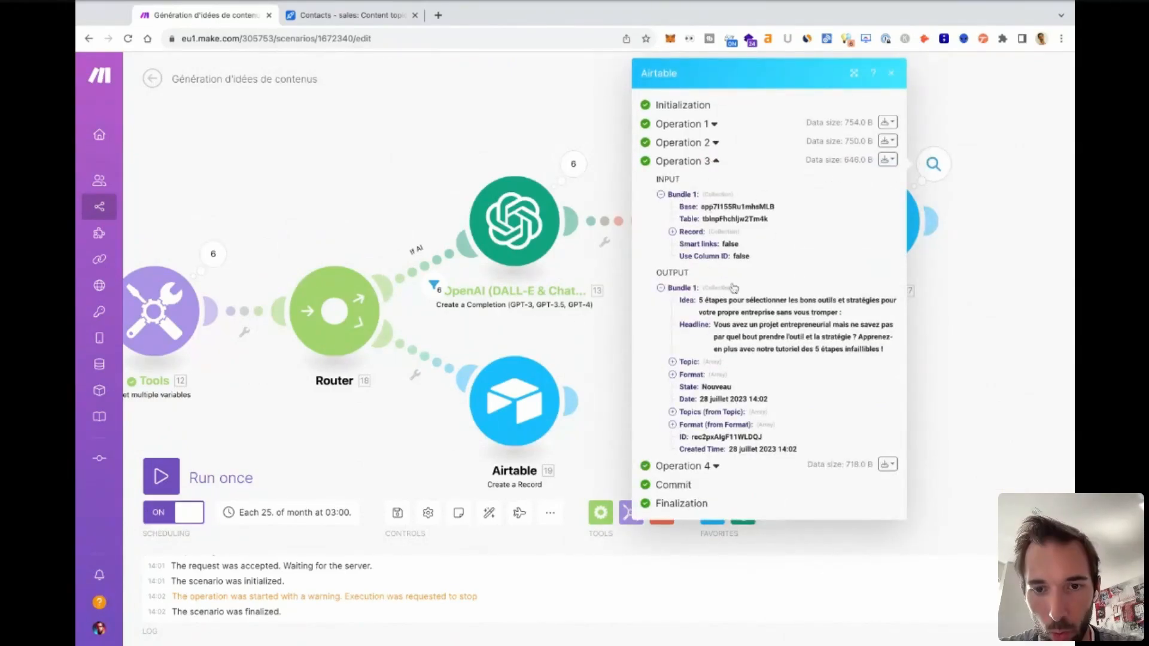
{"action": "left_click", "coordinate": [673, 412]}
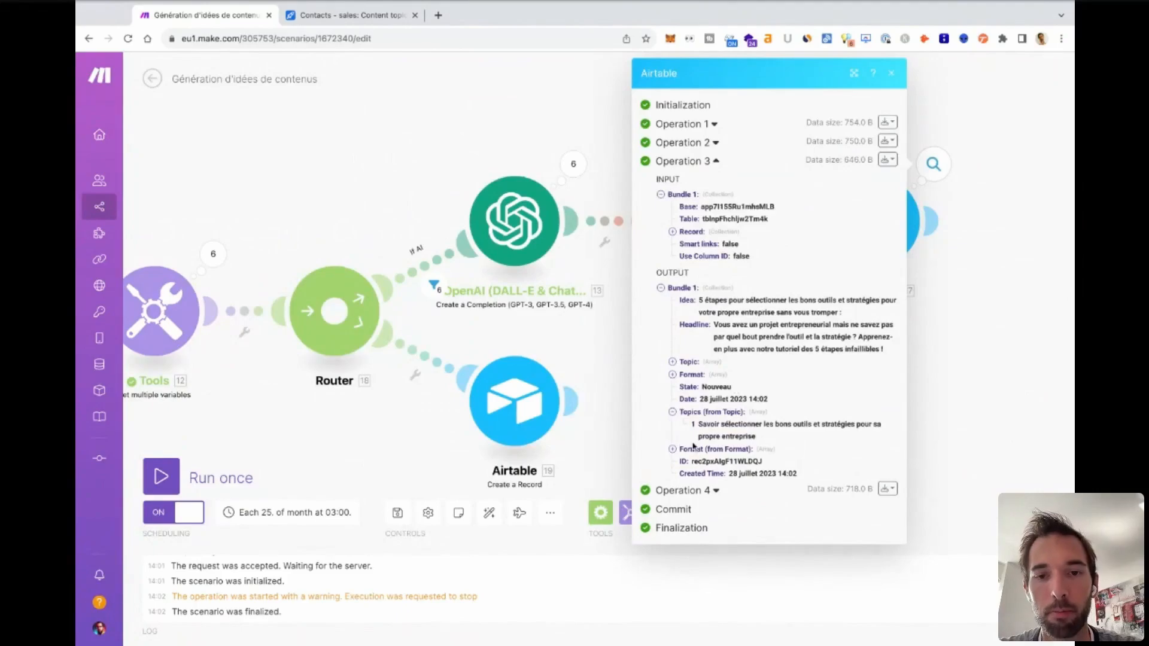